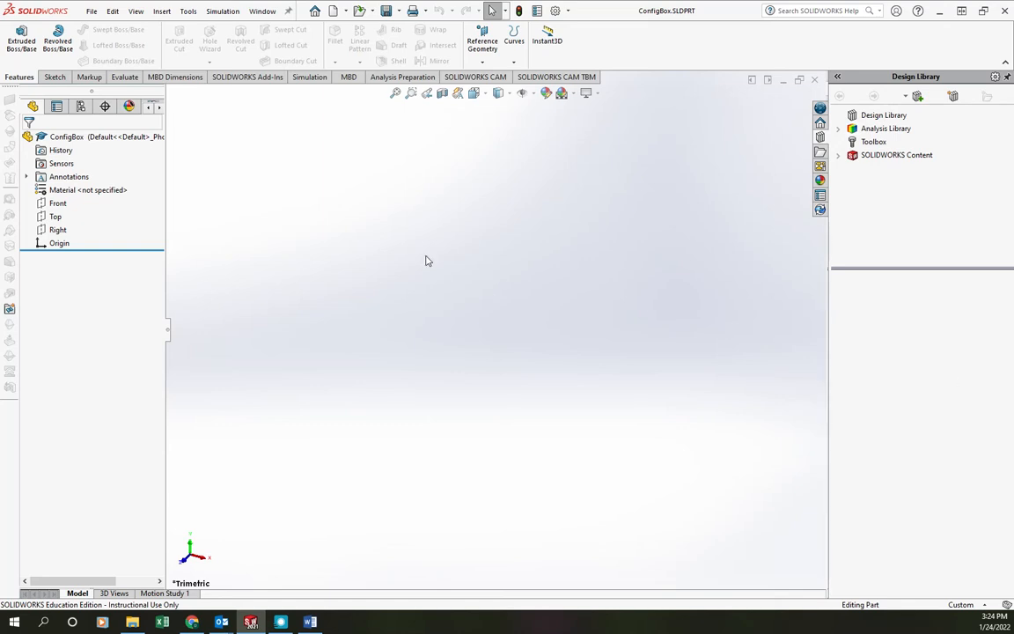
Sketch a center rectangle on the Top plane centered at the origin, about 112 by 72 mm.
{"action": "right_click", "coordinate": [55, 216]}
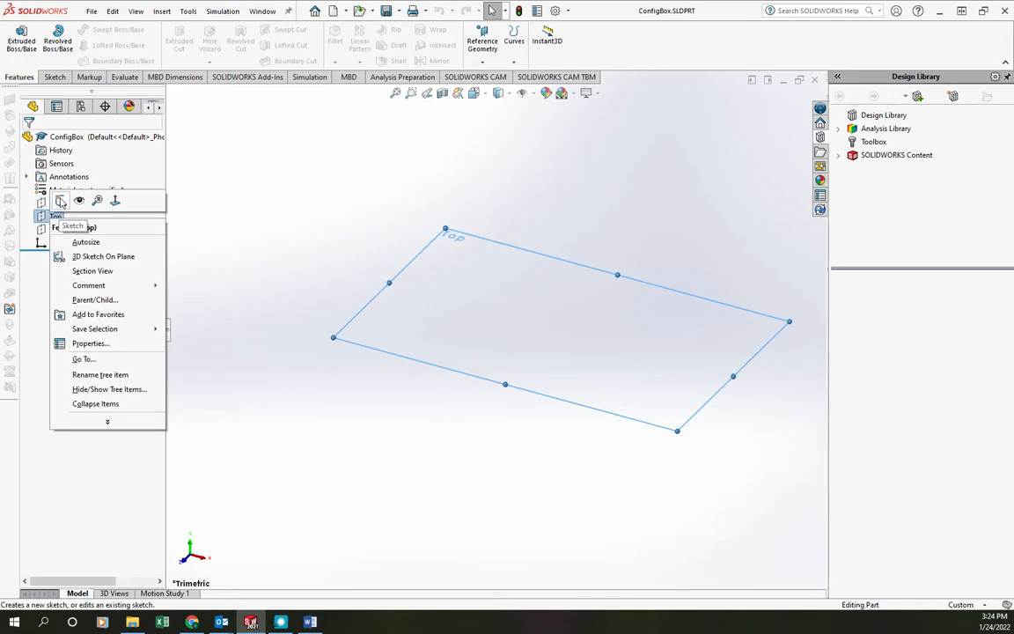
{"action": "left_click", "coordinate": [60, 200]}
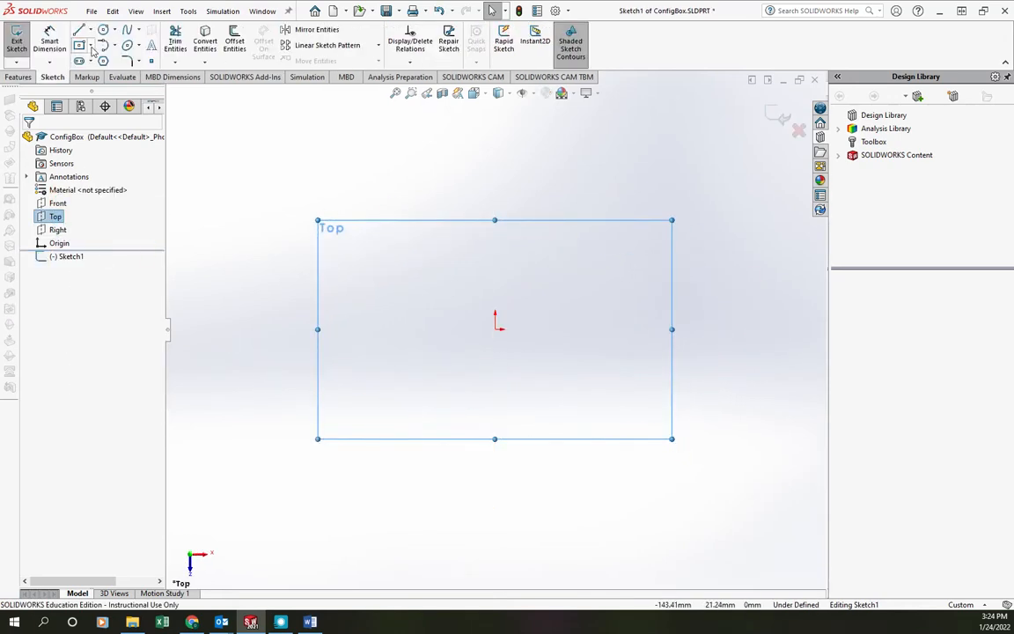
{"action": "left_click", "coordinate": [79, 46]}
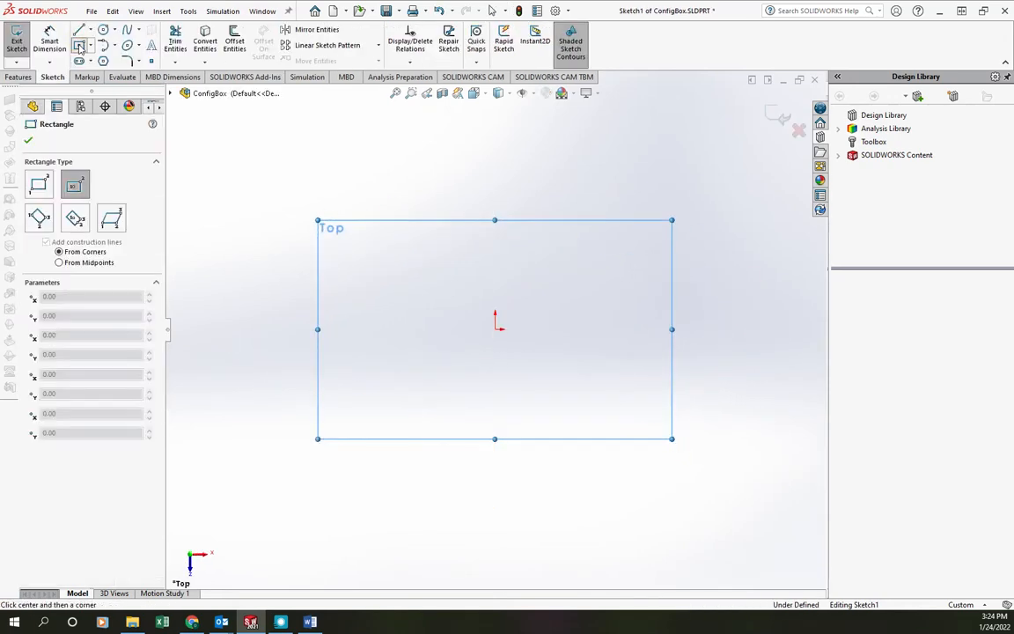
{"action": "left_click", "coordinate": [498, 326]}
{"action": "left_click", "coordinate": [617, 251]}
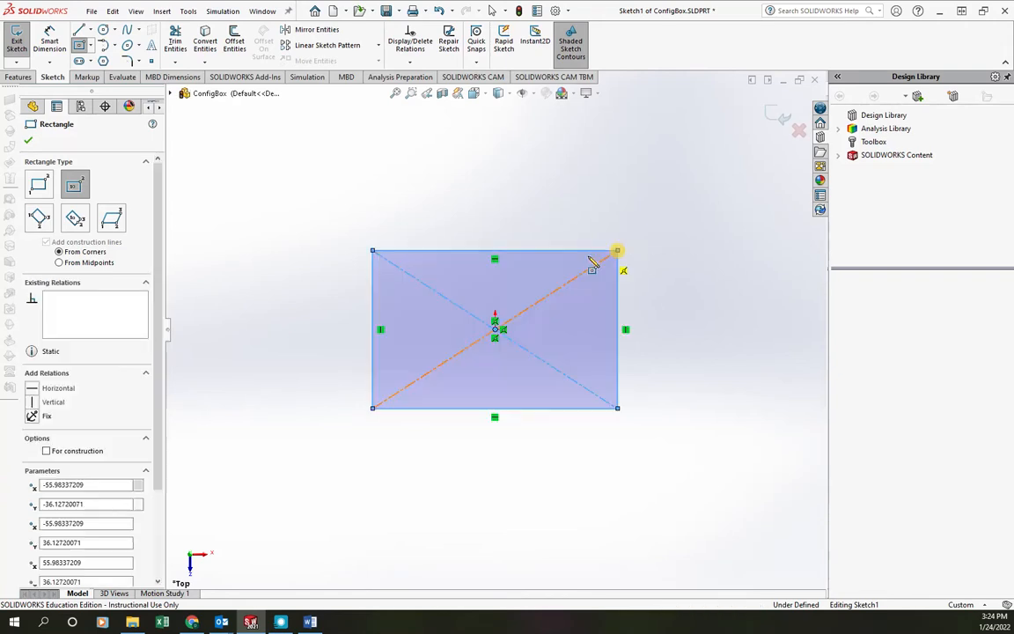
Dimension the rectangle's bottom edge with Smart Dimension and set it to 100 mm.
{"action": "left_click", "coordinate": [49, 40]}
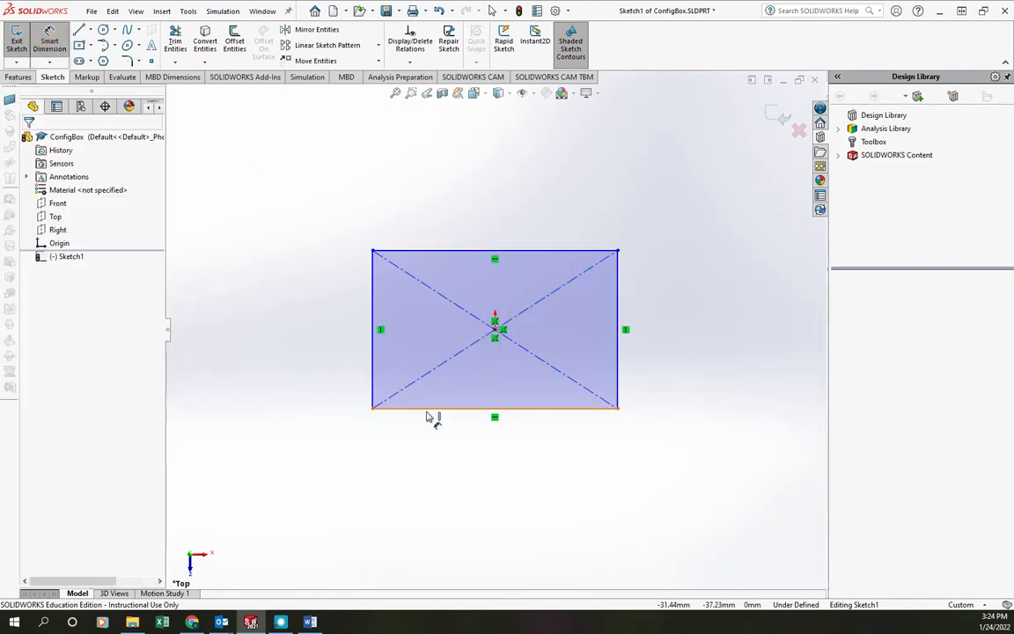
{"action": "left_click", "coordinate": [432, 445]}
{"action": "left_click", "coordinate": [445, 451]}
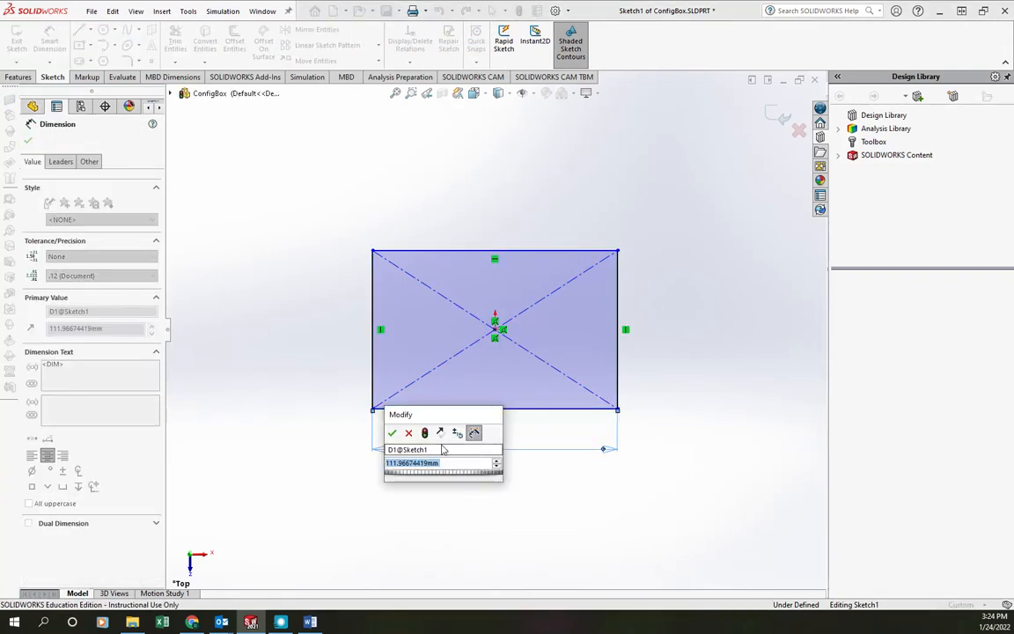
{"action": "type", "text": "100"}
{"action": "key", "text": "Return"}
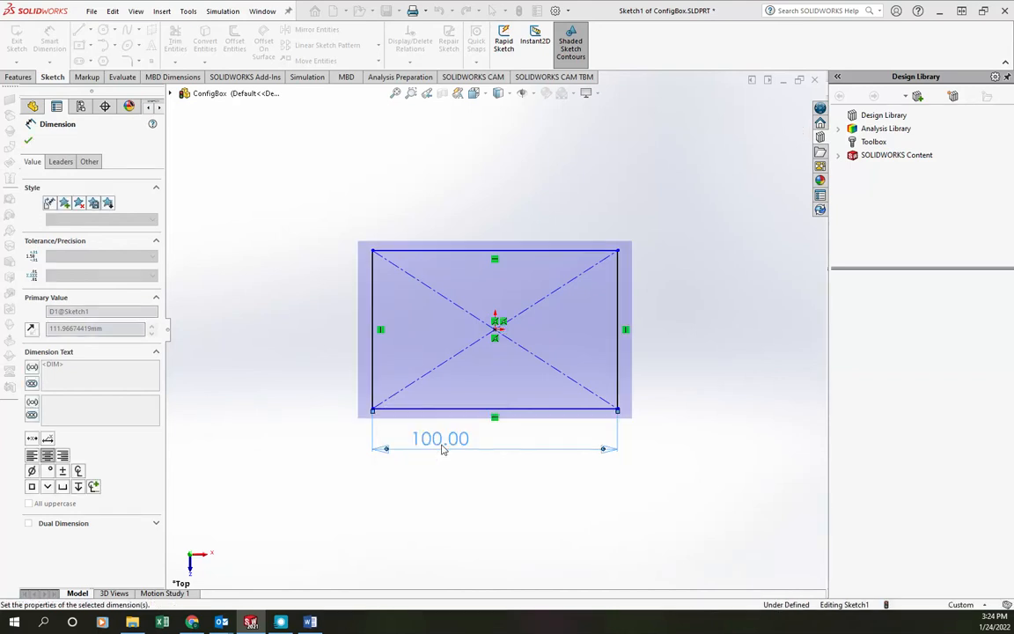
Dimension the rectangle's left edge to 60 mm.
{"action": "left_click", "coordinate": [377, 361]}
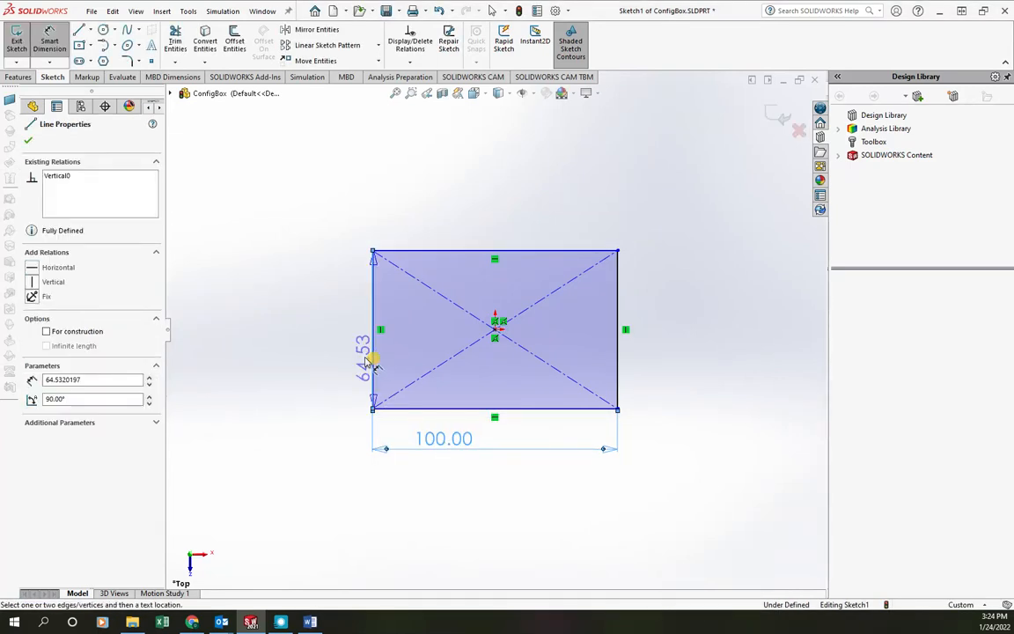
{"action": "left_click", "coordinate": [324, 334]}
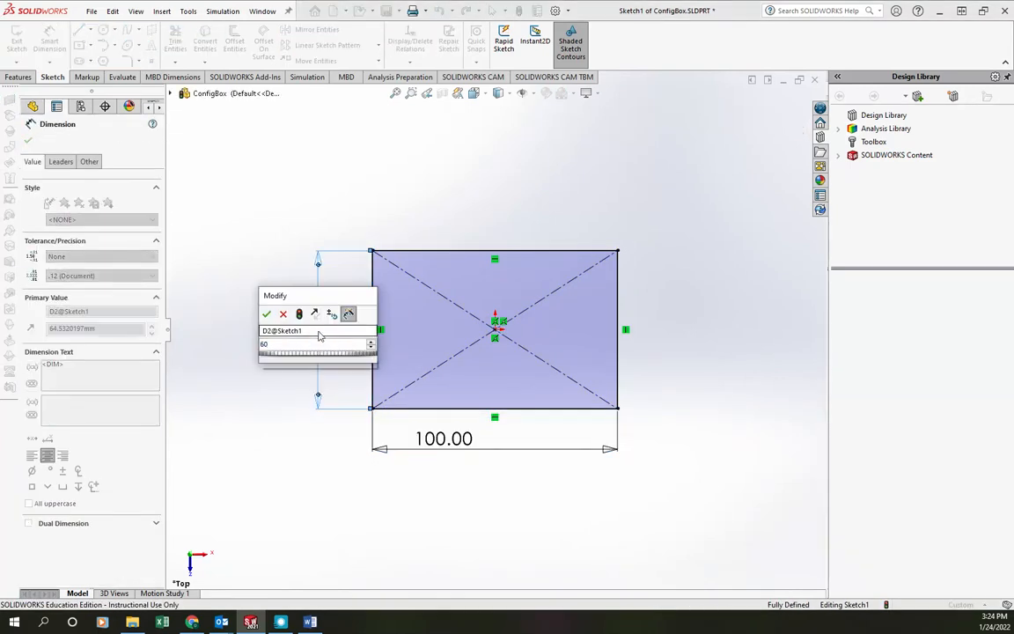
{"action": "key", "text": "Return"}
Rename the 100 mm horizontal dimension to Width.
{"action": "double_click", "coordinate": [462, 437]}
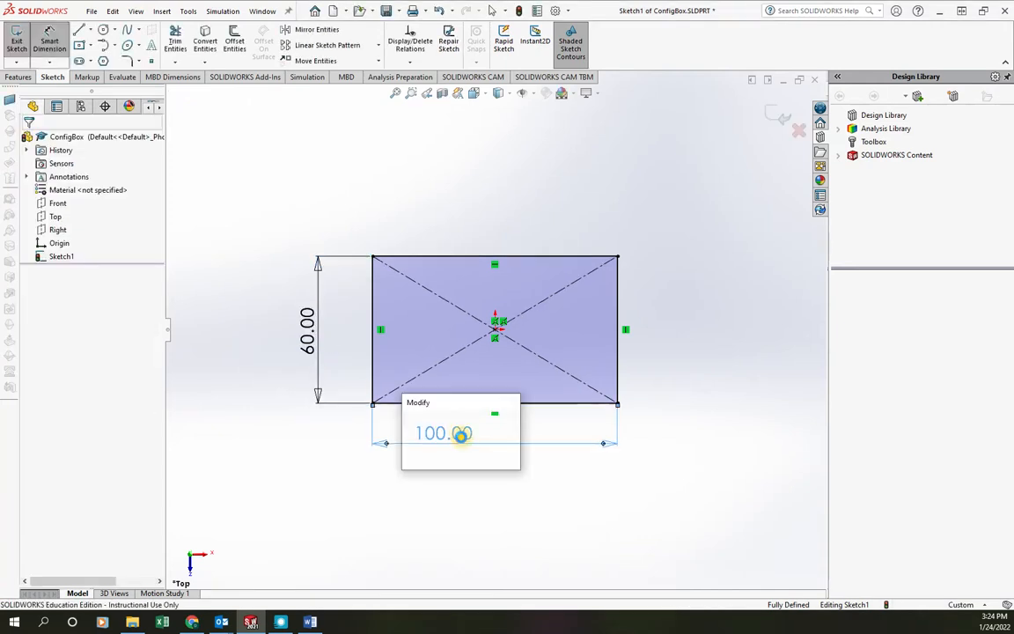
{"action": "left_click", "coordinate": [461, 438]}
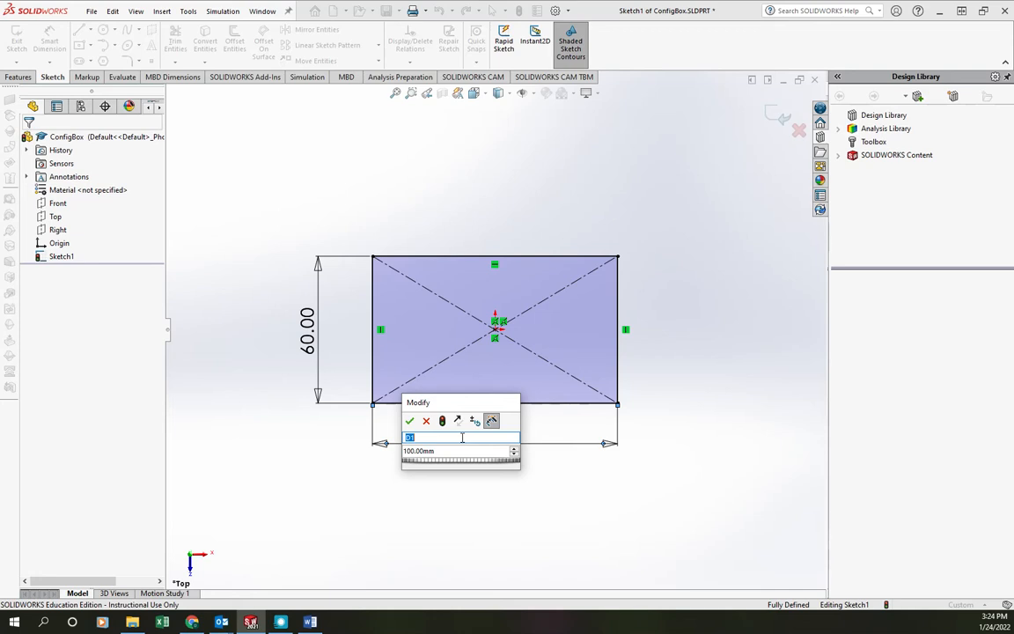
{"action": "type", "text": "Width"}
{"action": "key", "text": "Return"}
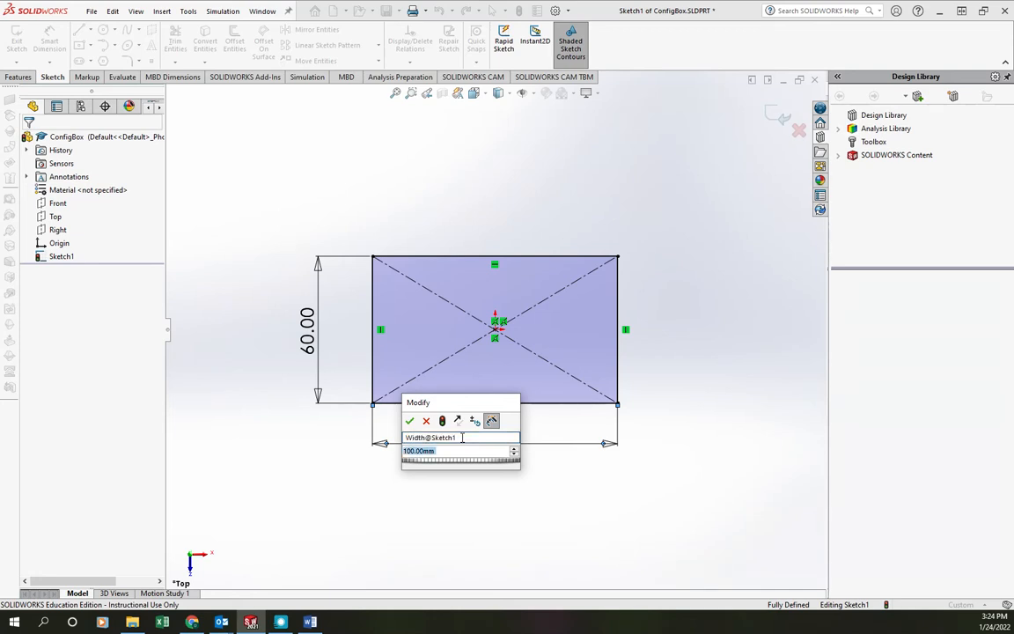
{"action": "left_click", "coordinate": [409, 421]}
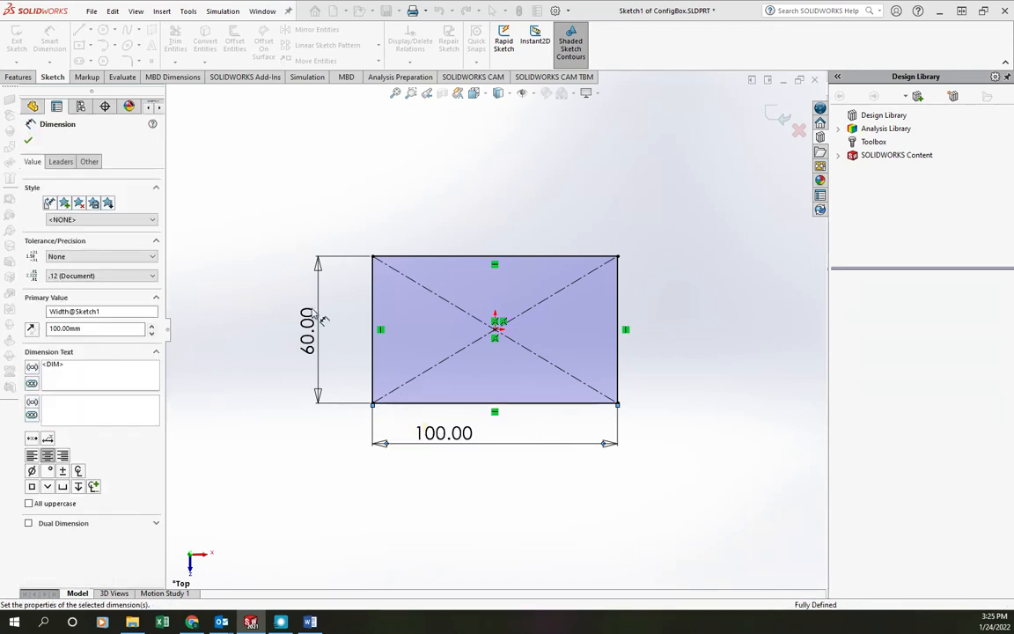
Rename the 60 mm vertical dimension to Depth.
{"action": "double_click", "coordinate": [308, 327]}
{"action": "left_click", "coordinate": [307, 322]}
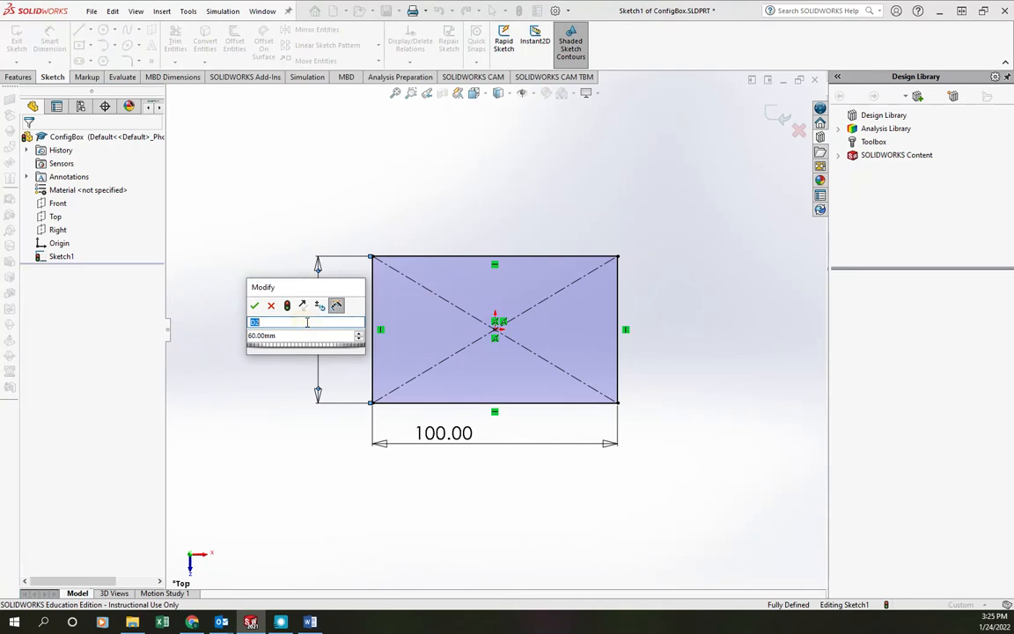
{"action": "type", "text": "Hei"}
{"action": "key", "text": "BackSpace"}
{"action": "key", "text": "BackSpace"}
{"action": "type", "text": "Depth"}
{"action": "key", "text": "Tab"}
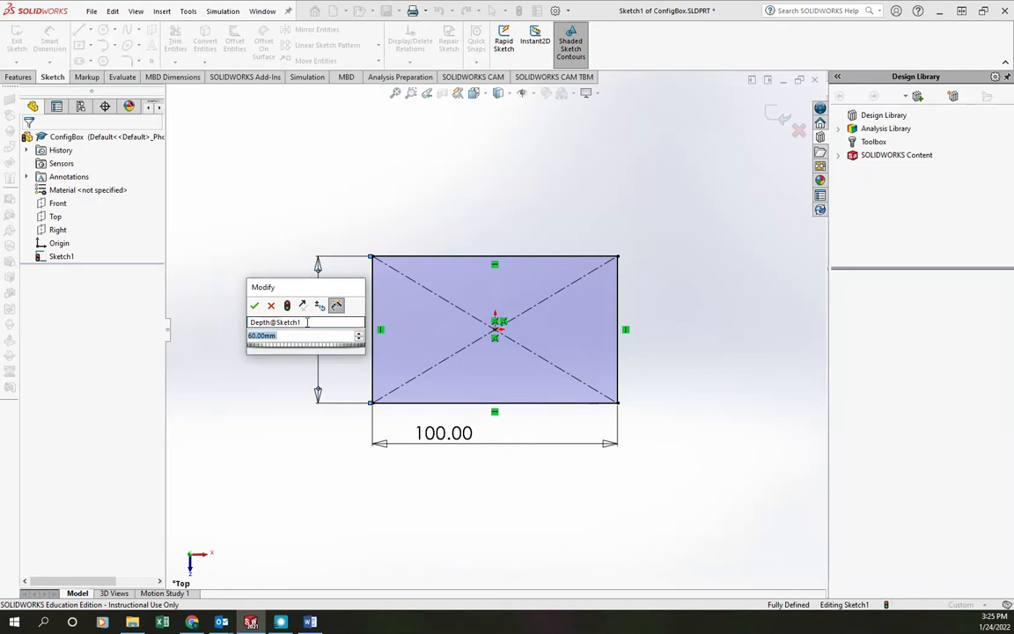
{"action": "left_click", "coordinate": [254, 304]}
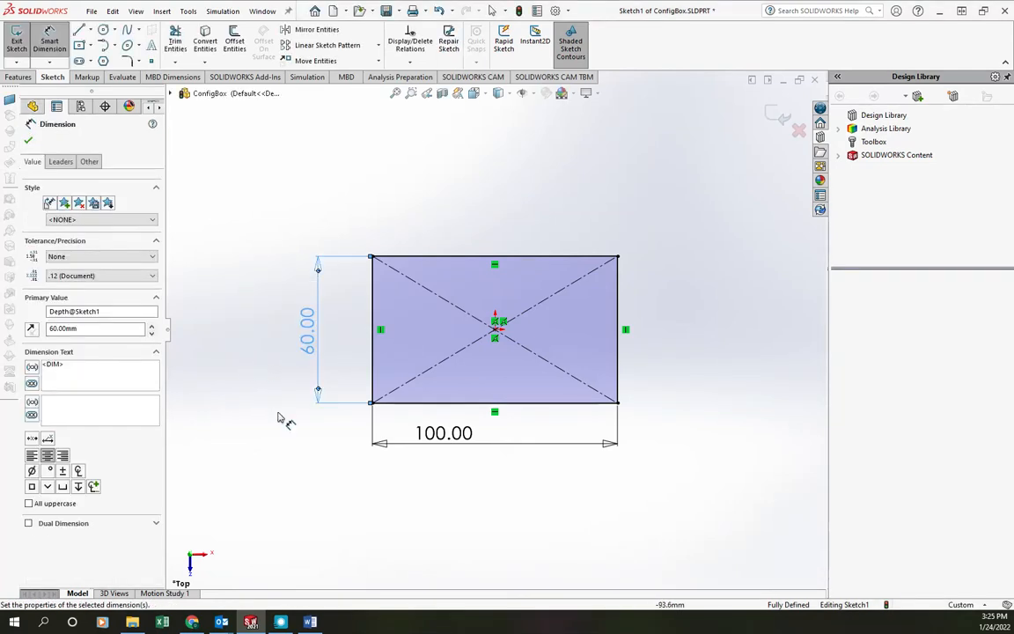
Extrude the sketch as a blind boss 40 mm deep.
{"action": "left_click", "coordinate": [18, 76]}
{"action": "left_click", "coordinate": [20, 35]}
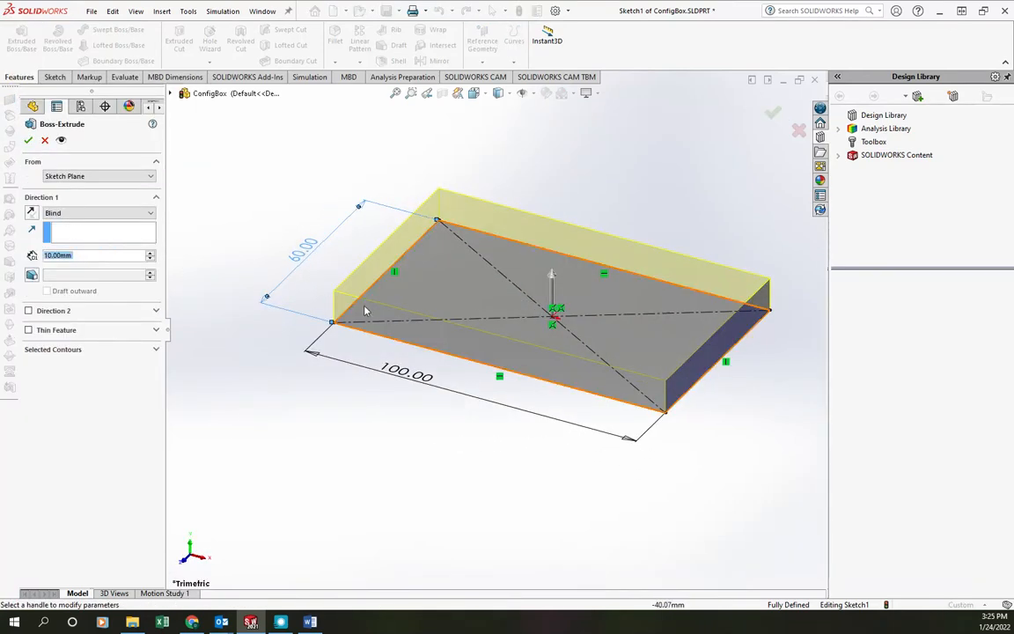
{"action": "type", "text": "40"}
{"action": "key", "text": "Return"}
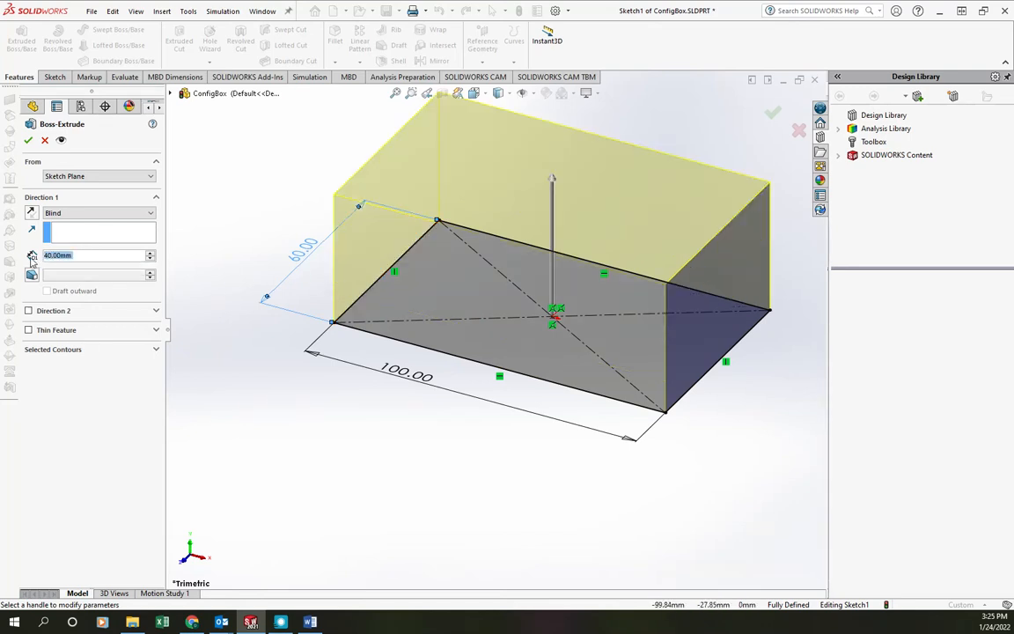
Add a 2° outward draft to the extrusion and confirm the feature.
{"action": "scroll", "coordinate": [300, 293], "scroll_direction": "up", "scroll_amount": 1}
{"action": "scroll", "coordinate": [543, 212], "scroll_direction": "up", "scroll_amount": 1}
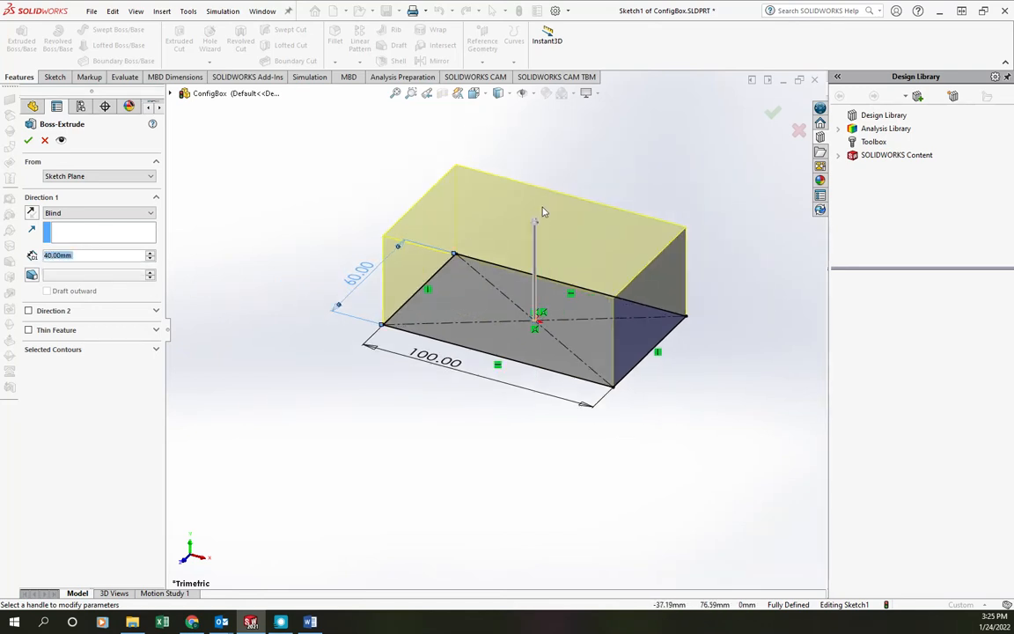
{"action": "scroll", "coordinate": [543, 211], "scroll_direction": "down", "scroll_amount": 1}
{"action": "left_click", "coordinate": [31, 274]}
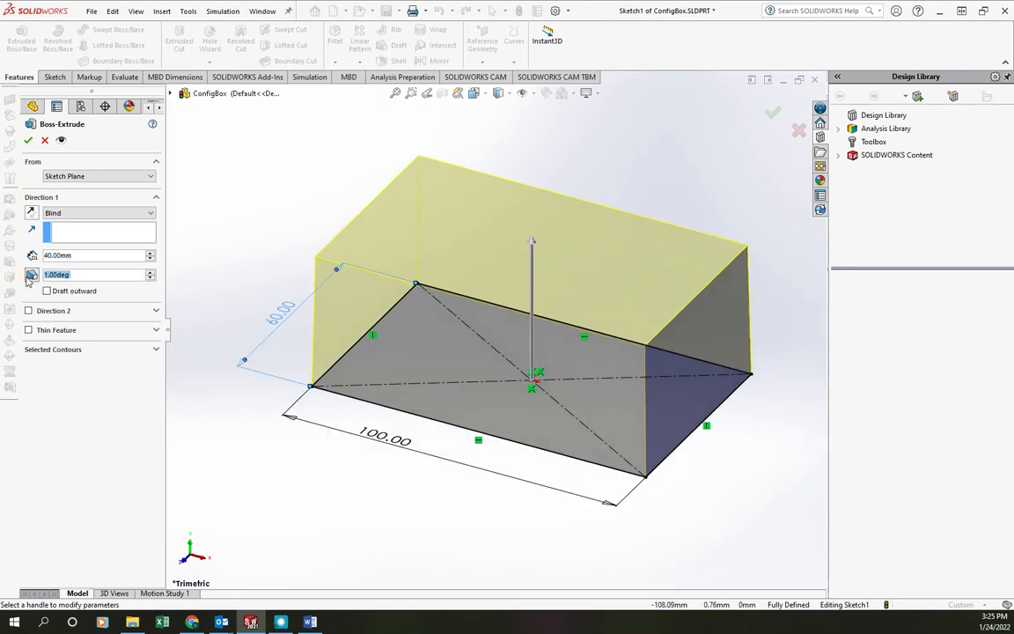
{"action": "type", "text": "2"}
{"action": "key", "text": "Return"}
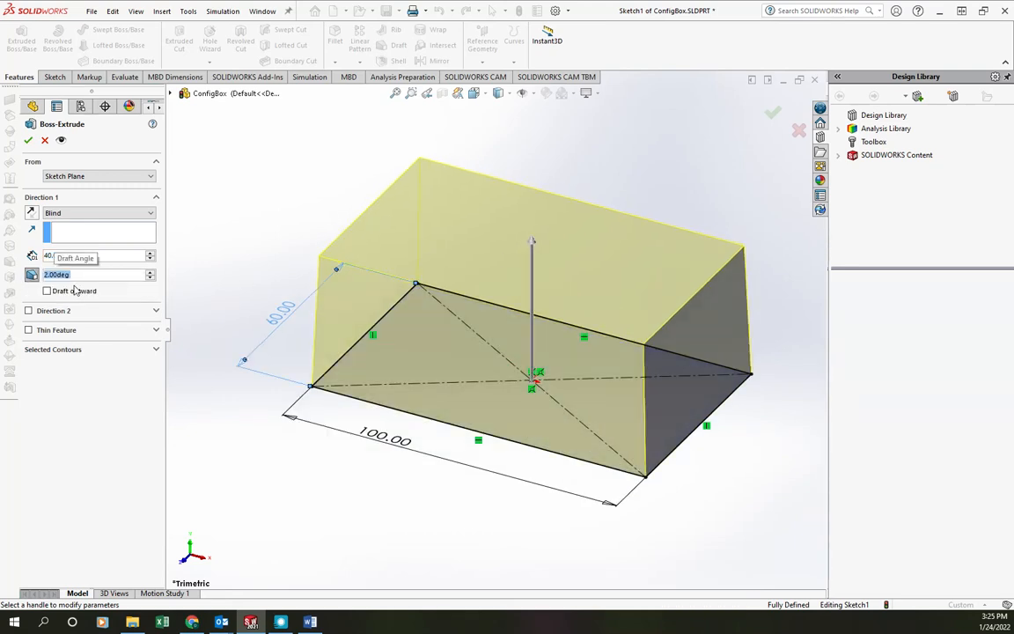
{"action": "left_click", "coordinate": [47, 292]}
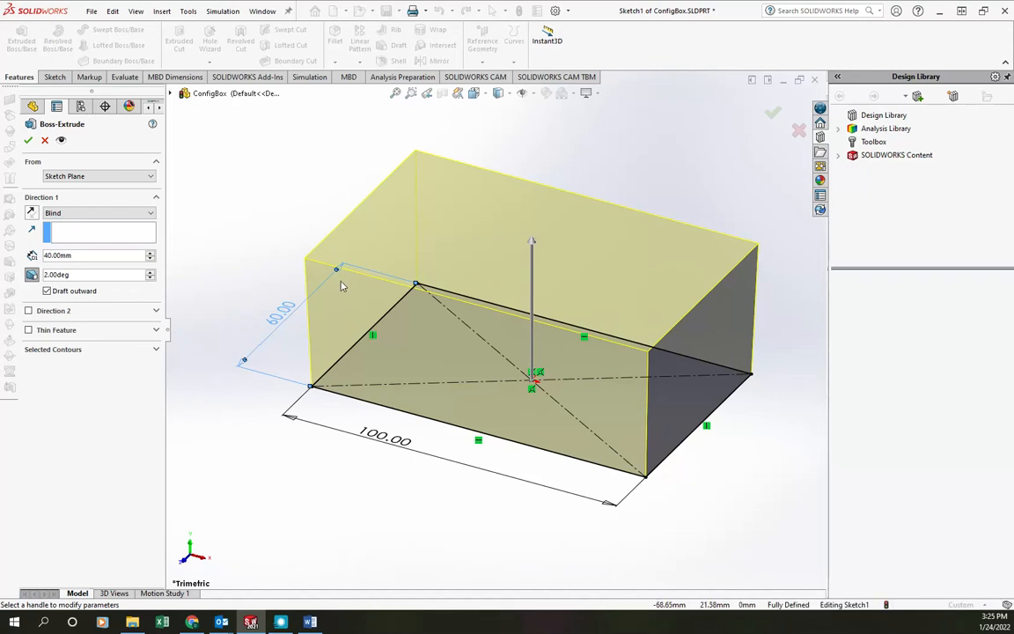
{"action": "left_click", "coordinate": [28, 141]}
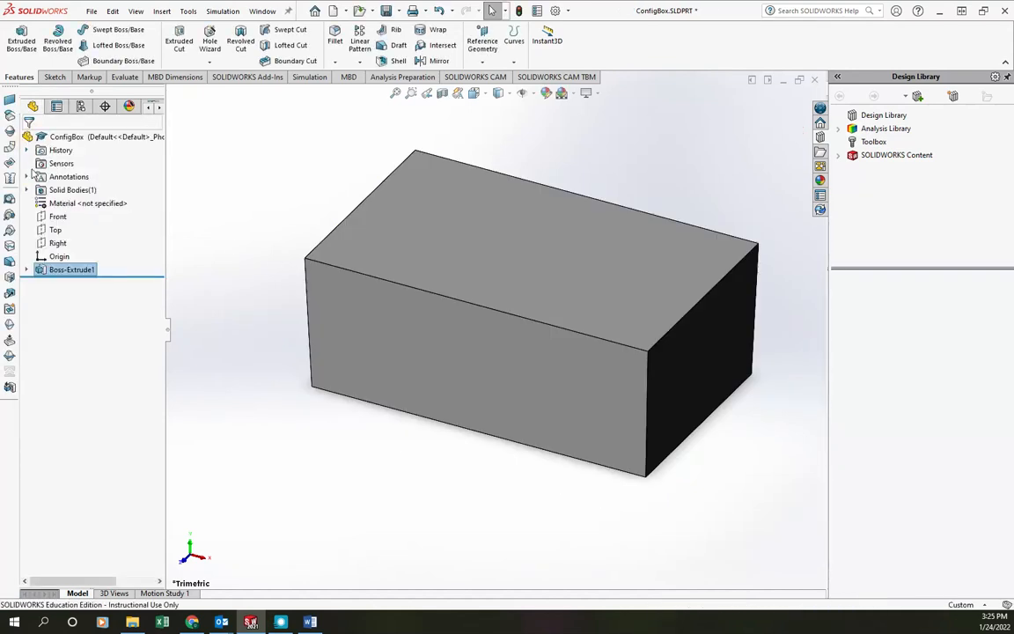
Display the extruded feature's dimensions in the graphics area.
{"action": "left_click", "coordinate": [50, 268]}
{"action": "left_click", "coordinate": [51, 269]}
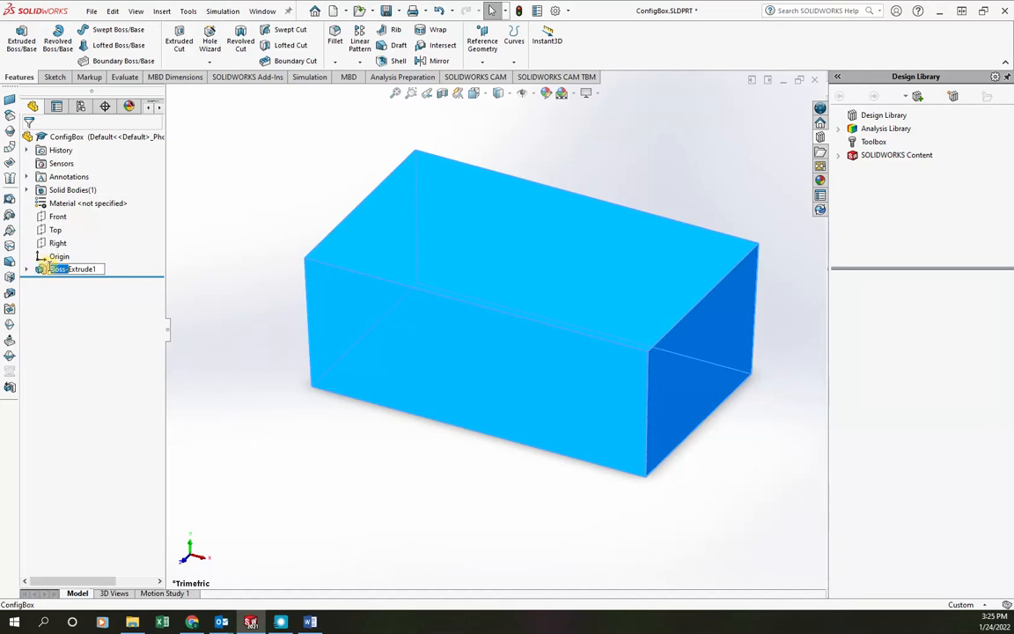
{"action": "double_click", "coordinate": [41, 271]}
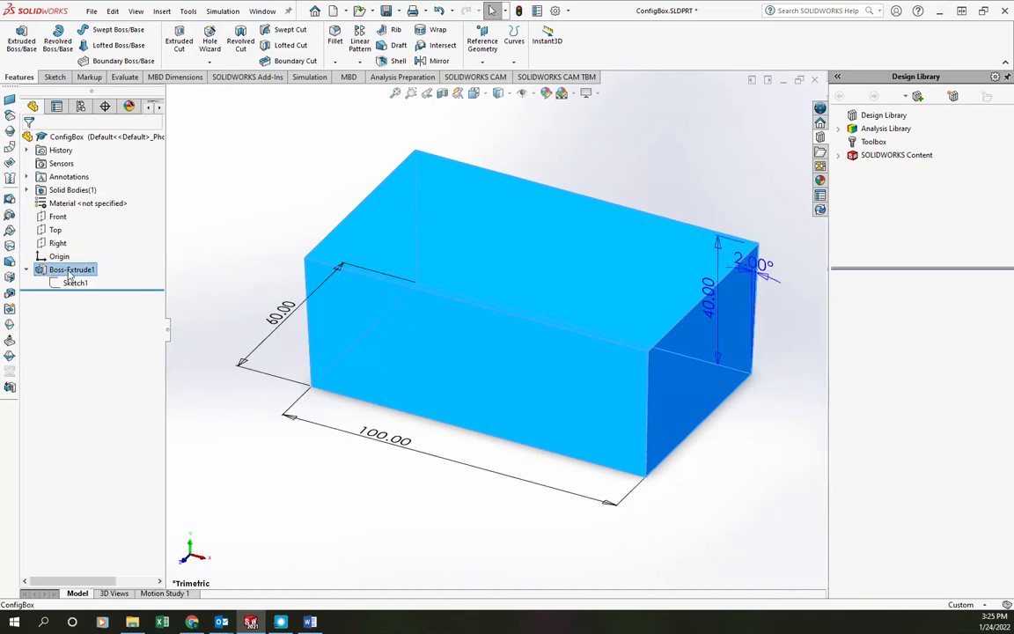
{"action": "double_click", "coordinate": [75, 274]}
{"action": "double_click", "coordinate": [44, 273]}
{"action": "double_click", "coordinate": [55, 273]}
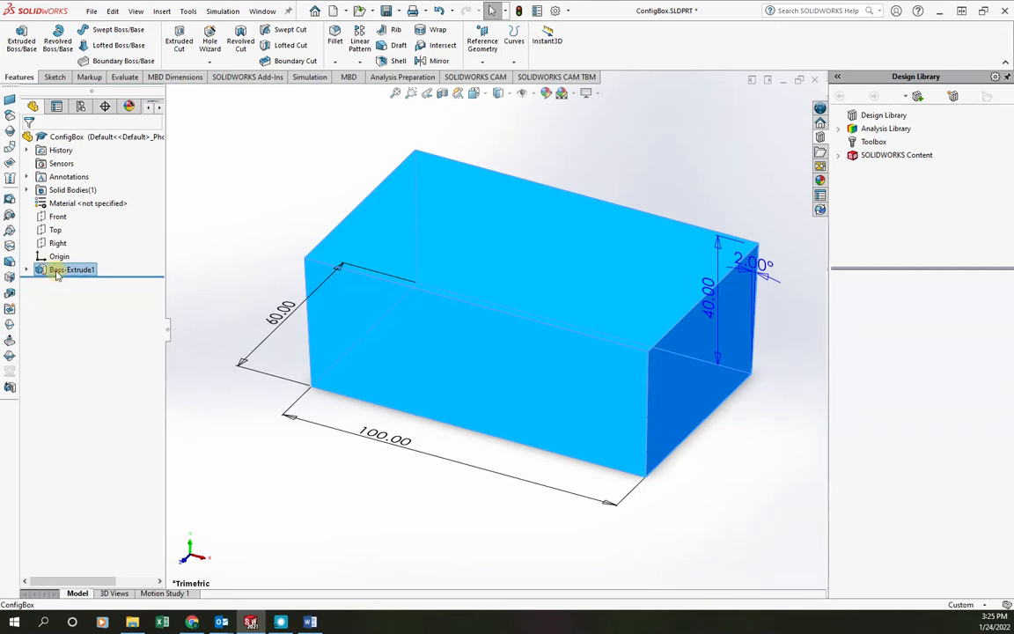
{"action": "double_click", "coordinate": [55, 272]}
{"action": "left_click", "coordinate": [55, 272]}
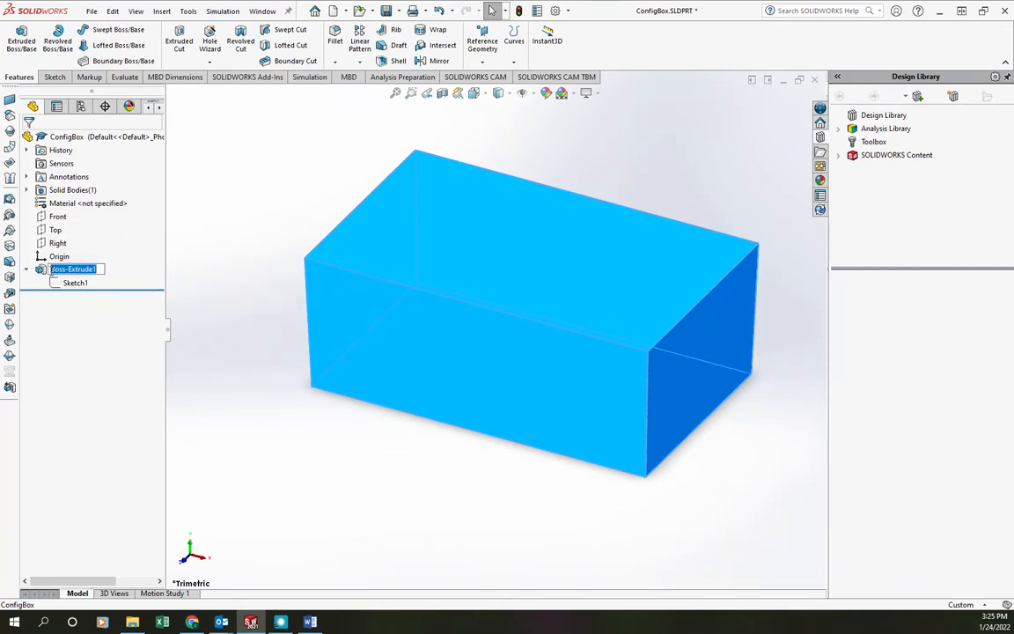
{"action": "left_click", "coordinate": [40, 271]}
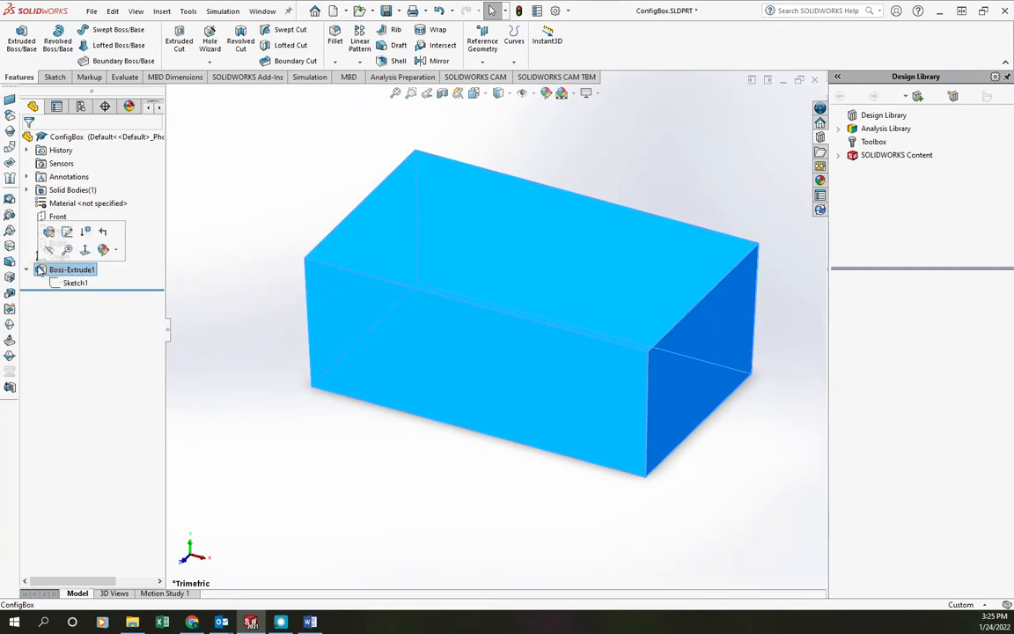
{"action": "double_click", "coordinate": [39, 271]}
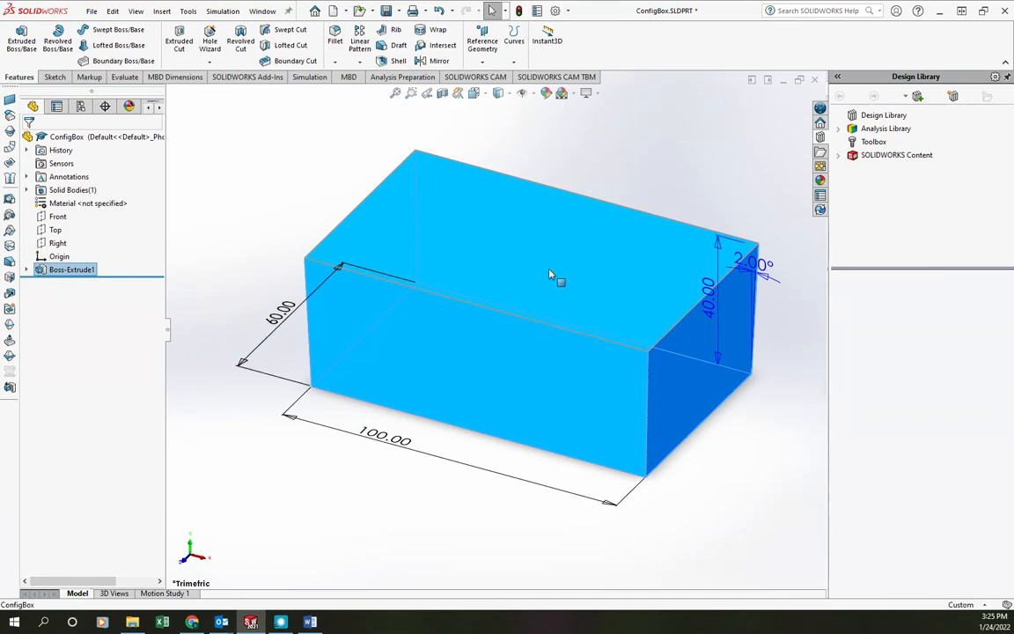
Rename the 40 mm extrusion depth dimension to Height.
{"action": "left_click", "coordinate": [705, 299]}
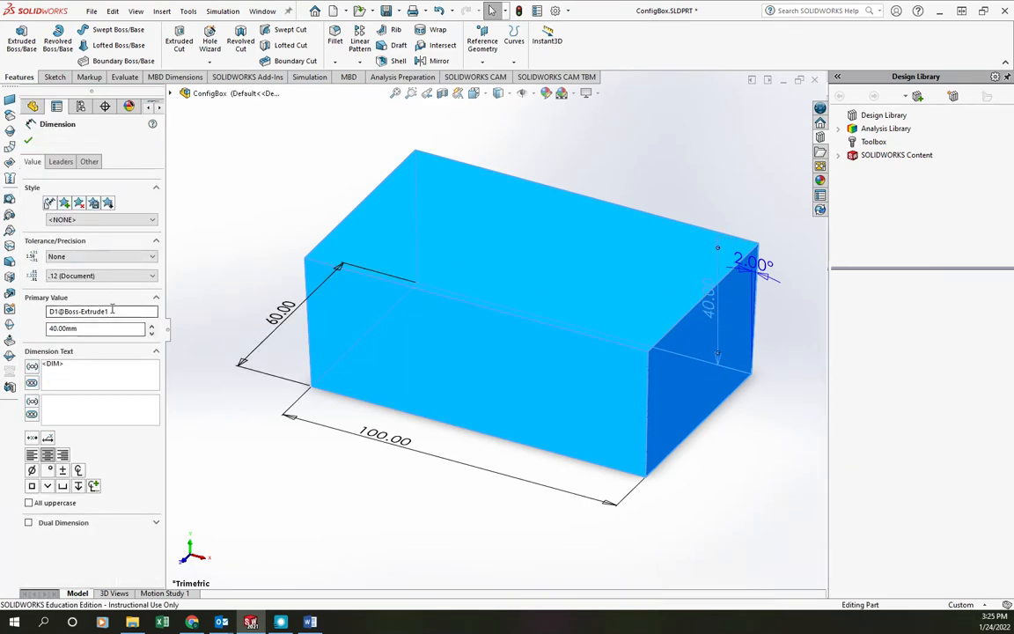
{"action": "left_click_drag", "start_coordinate": [116, 310], "coordinate": [2, 294]}
{"action": "type", "text": "Height"}
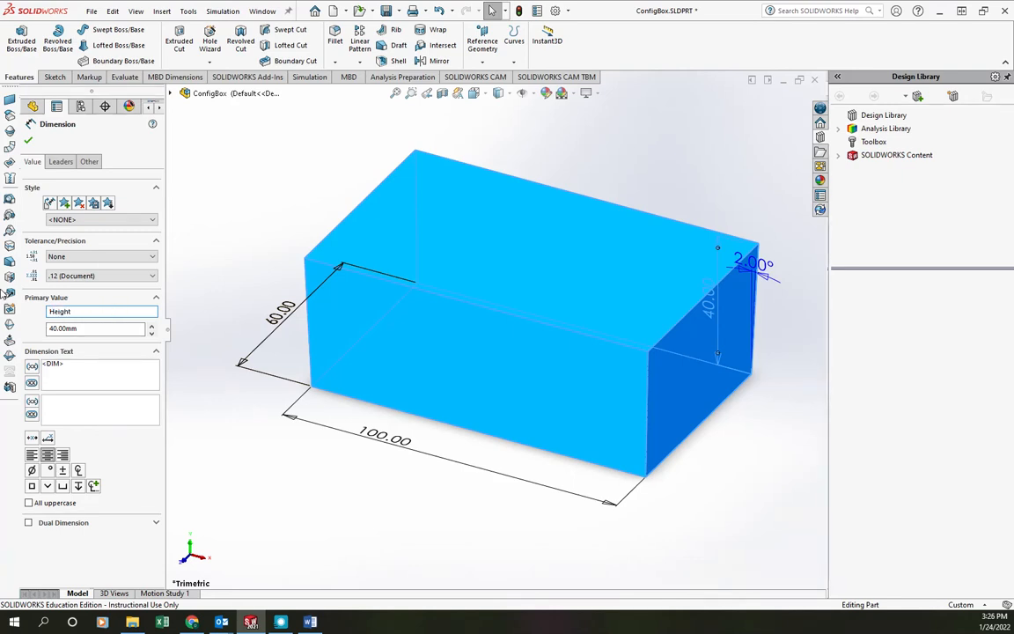
{"action": "left_click", "coordinate": [284, 461]}
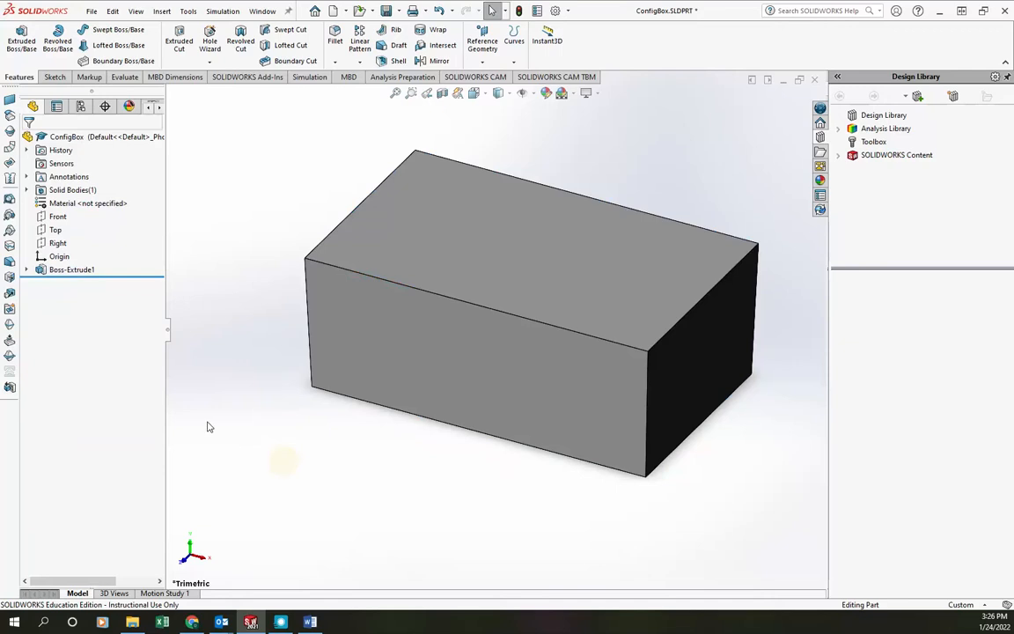
Show the extrusion's dimensions and open the Height dimension to check its name.
{"action": "left_click", "coordinate": [42, 272]}
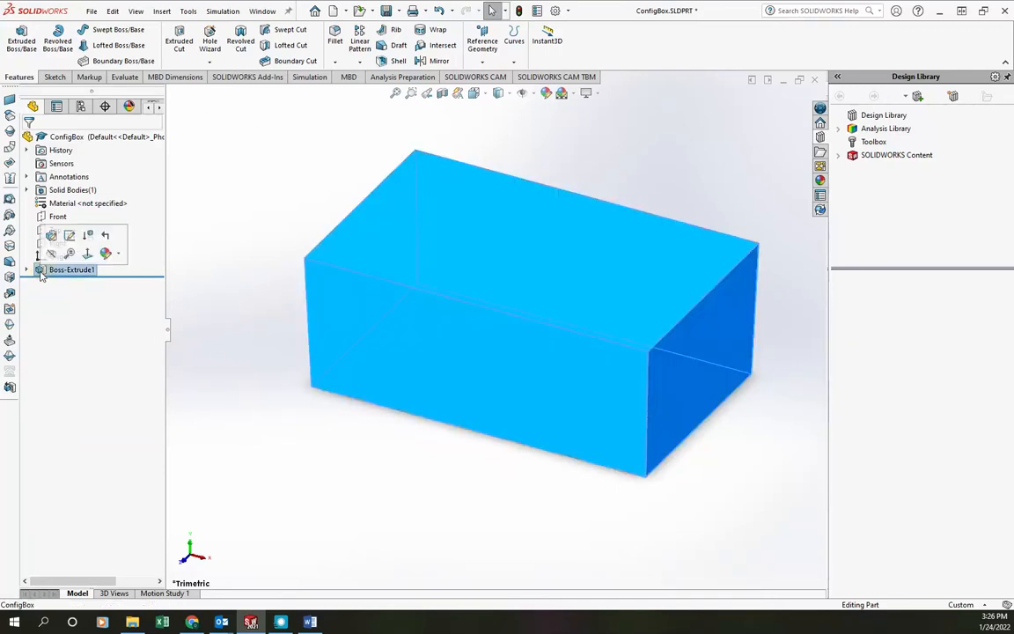
{"action": "double_click", "coordinate": [42, 272]}
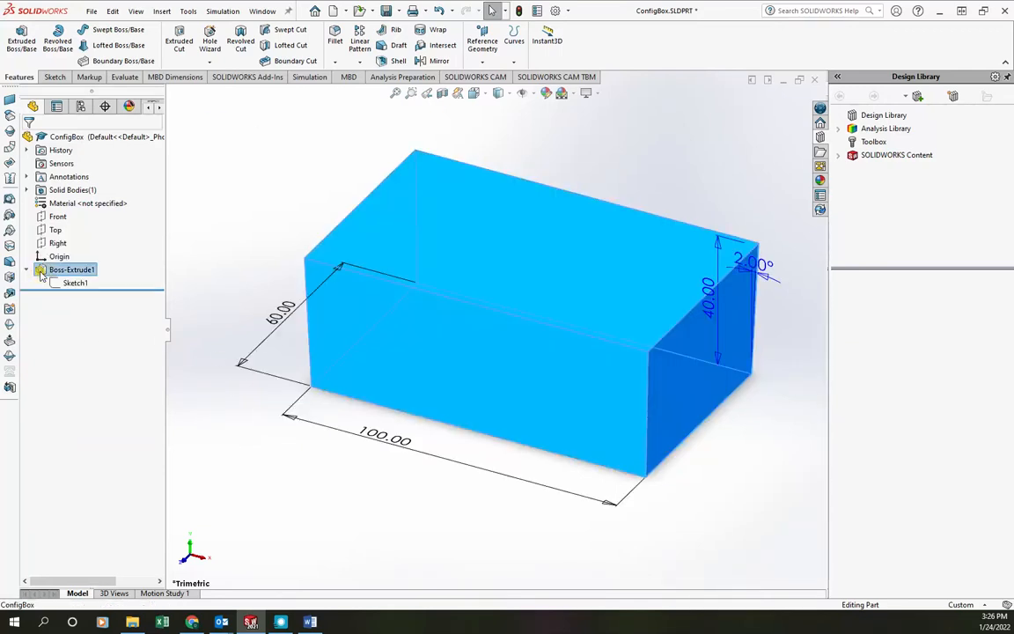
{"action": "double_click", "coordinate": [710, 299]}
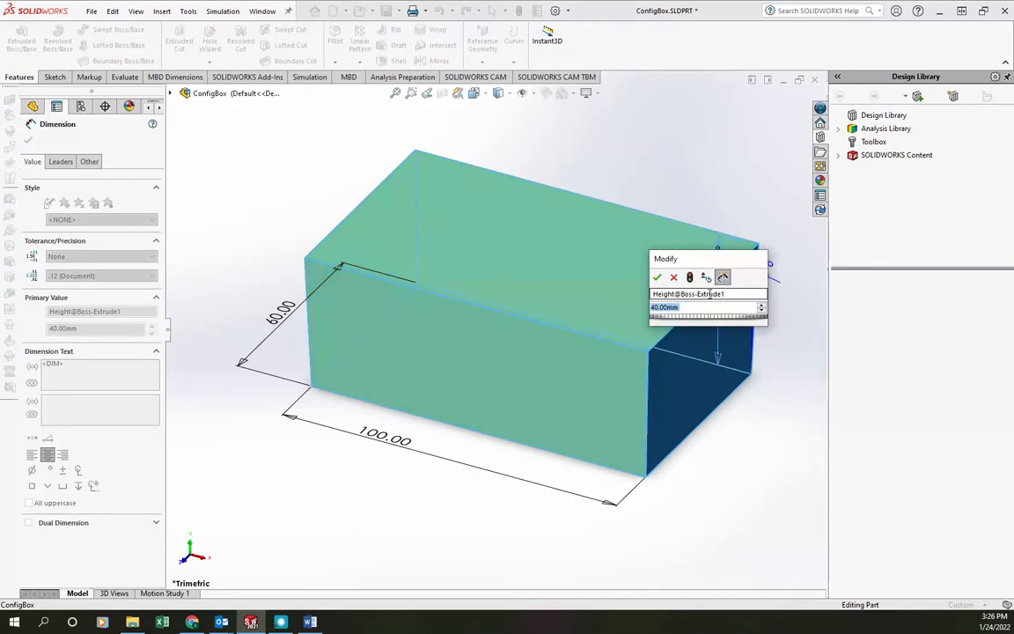
{"action": "left_click", "coordinate": [657, 277]}
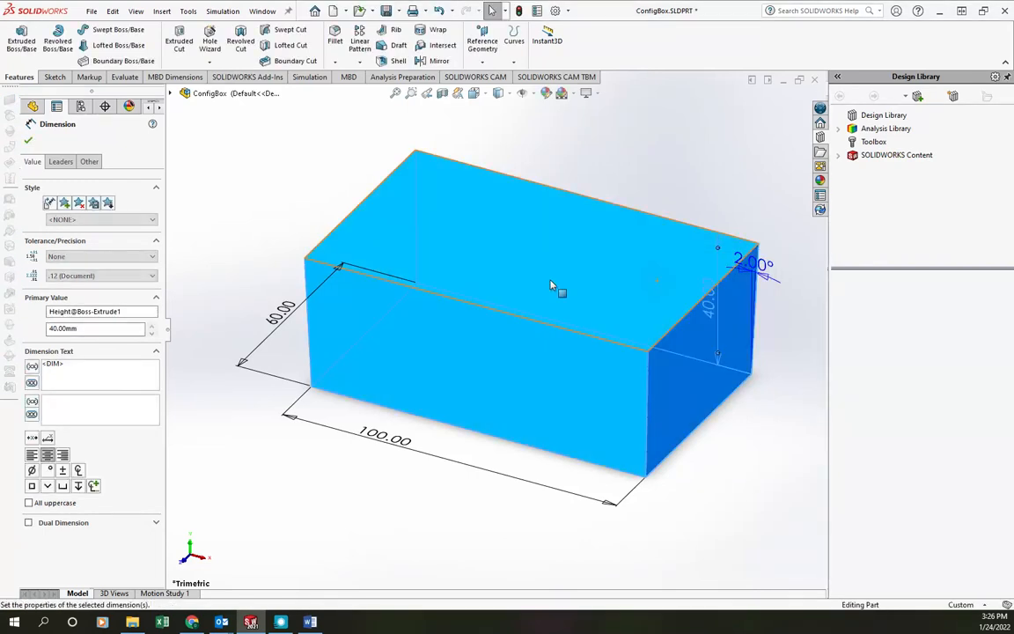
{"action": "left_click", "coordinate": [29, 141]}
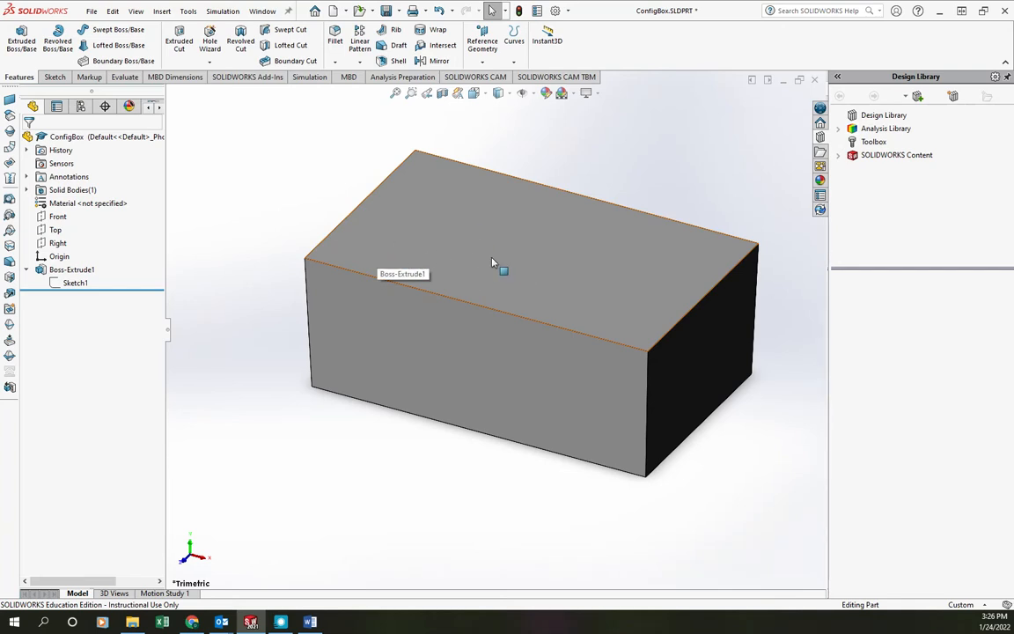
Shell the box with a 1 mm wall thickness, removing the top face.
{"action": "left_click", "coordinate": [391, 61]}
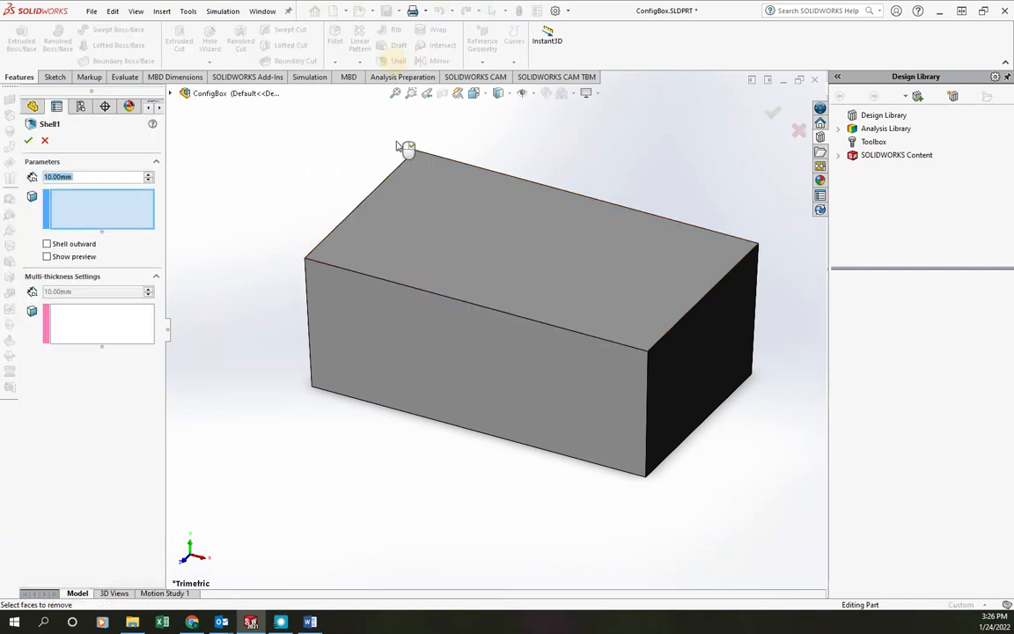
{"action": "left_click", "coordinate": [568, 290]}
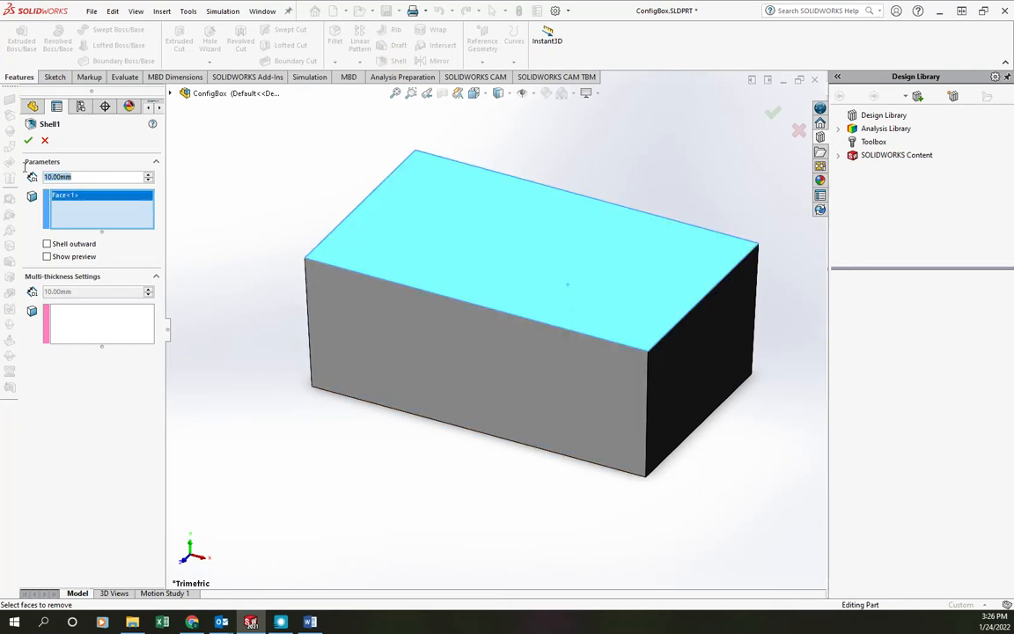
{"action": "type", "text": "1"}
{"action": "key", "text": "Return"}
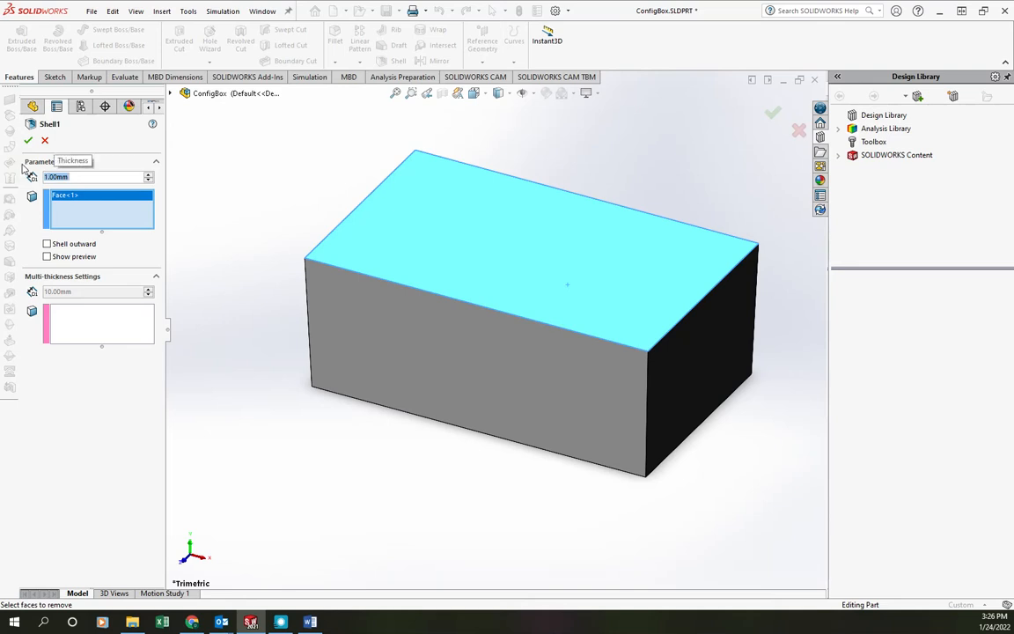
{"action": "left_click", "coordinate": [28, 140]}
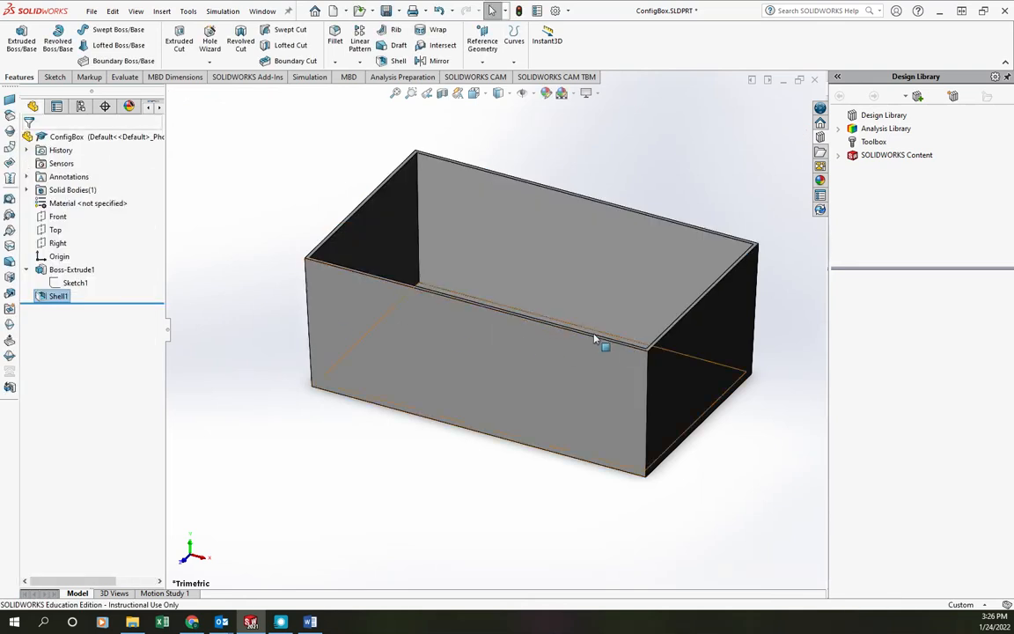
Roll the feature tree back to before the shell feature.
{"action": "middle_click_drag", "start_coordinate": [594, 339], "coordinate": [577, 362]}
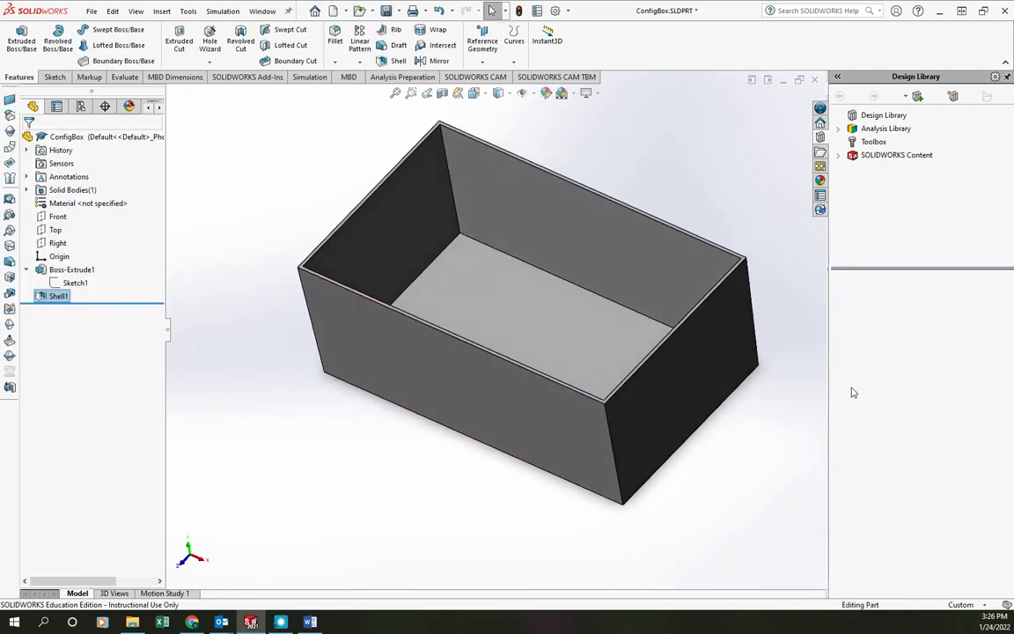
{"action": "mouse_move", "coordinate": [404, 341]}
{"action": "middle_mouse_down"}
{"action": "mouse_move", "coordinate": [388, 336]}
{"action": "mouse_move", "coordinate": [397, 333]}
{"action": "middle_mouse_up"}
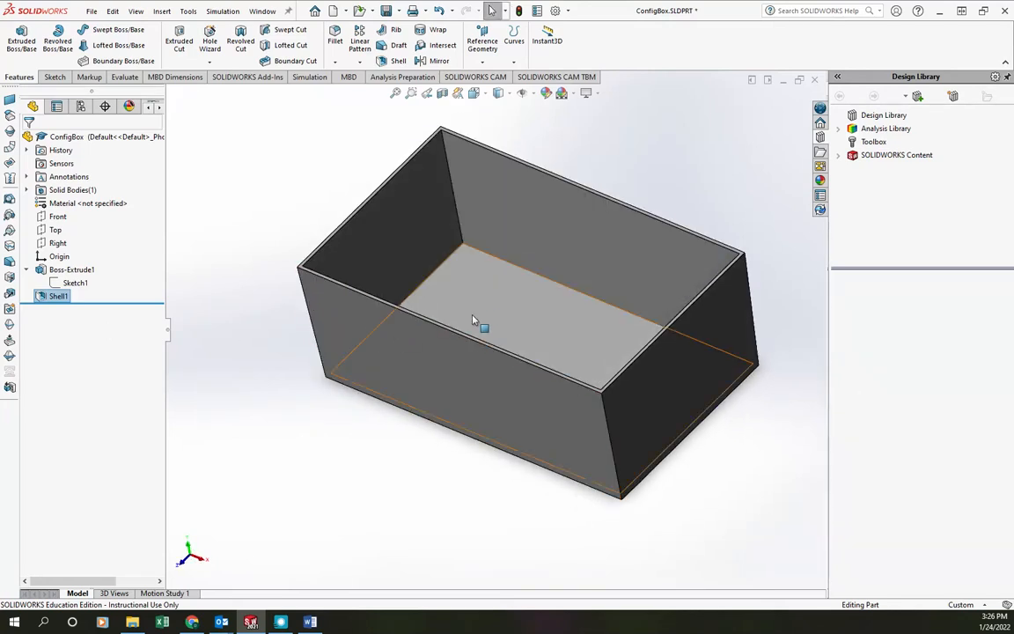
{"action": "middle_click_drag", "start_coordinate": [477, 324], "coordinate": [467, 324]}
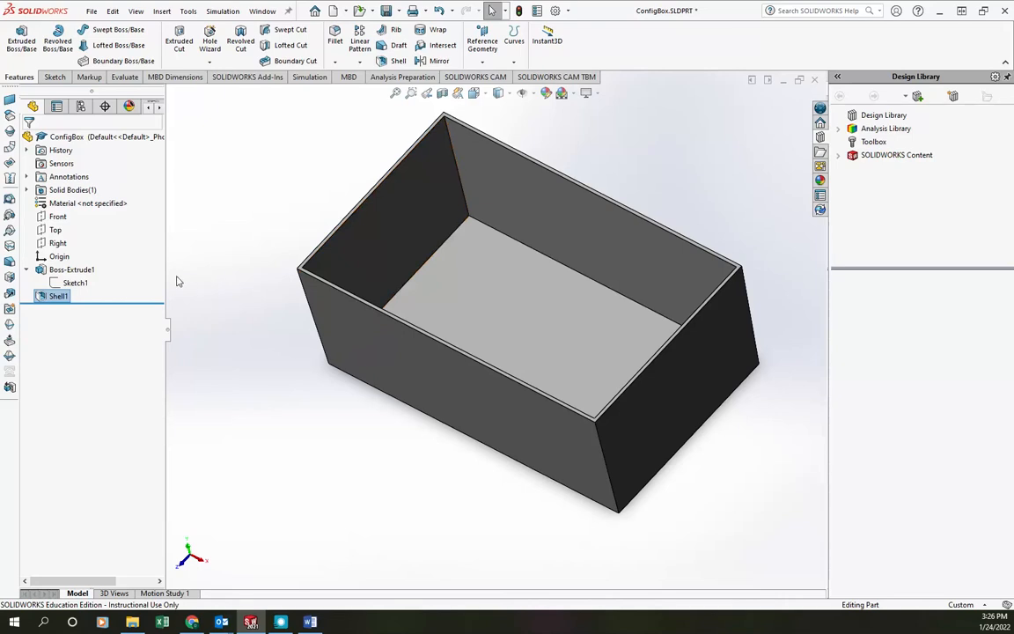
{"action": "left_click_drag", "start_coordinate": [113, 305], "coordinate": [116, 288]}
{"action": "mouse_move", "coordinate": [305, 319]}
{"action": "middle_mouse_down"}
{"action": "mouse_move", "coordinate": [384, 199]}
{"action": "mouse_move", "coordinate": [414, 221]}
{"action": "mouse_move", "coordinate": [278, 302]}
{"action": "middle_mouse_up"}
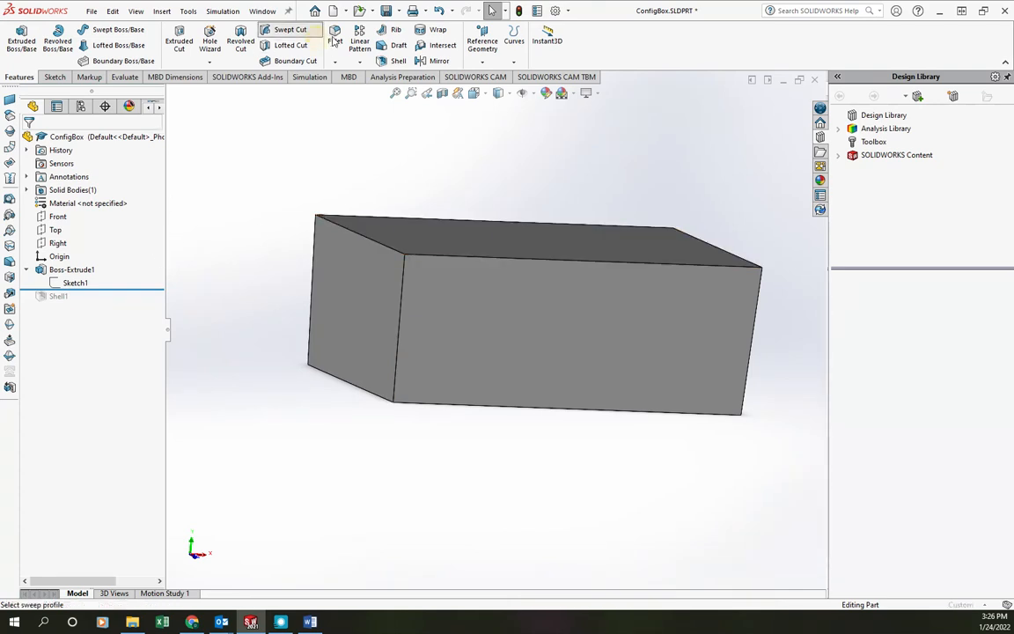
Fillet a face and the box's four vertical edges with a 5 mm radius.
{"action": "left_click", "coordinate": [285, 29]}
{"action": "left_click", "coordinate": [45, 140]}
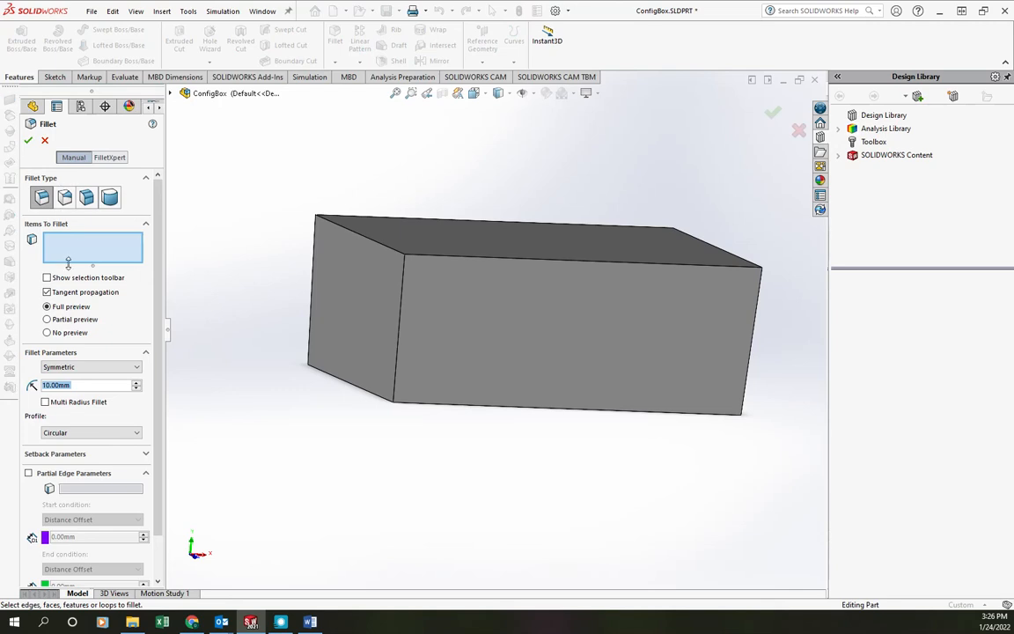
{"action": "type", "text": "5"}
{"action": "middle_click_drag", "start_coordinate": [267, 353], "coordinate": [421, 276]}
{"action": "left_click", "coordinate": [421, 277]}
{"action": "middle_click_drag", "start_coordinate": [464, 143], "coordinate": [422, 284]}
{"action": "left_click", "coordinate": [447, 246]}
{"action": "left_click", "coordinate": [432, 290]}
{"action": "middle_click_drag", "start_coordinate": [359, 280], "coordinate": [465, 289]}
{"action": "left_click", "coordinate": [323, 279]}
{"action": "mouse_move", "coordinate": [323, 278]}
{"action": "middle_mouse_down"}
{"action": "mouse_move", "coordinate": [385, 265]}
{"action": "mouse_move", "coordinate": [340, 276]}
{"action": "middle_mouse_up"}
{"action": "left_click", "coordinate": [330, 266]}
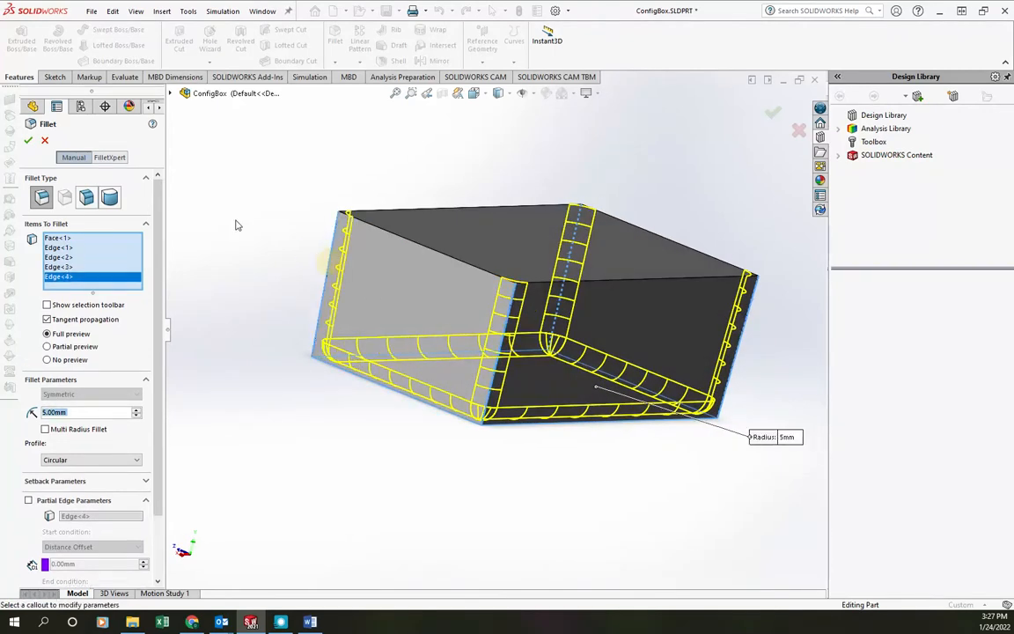
{"action": "left_click", "coordinate": [28, 142]}
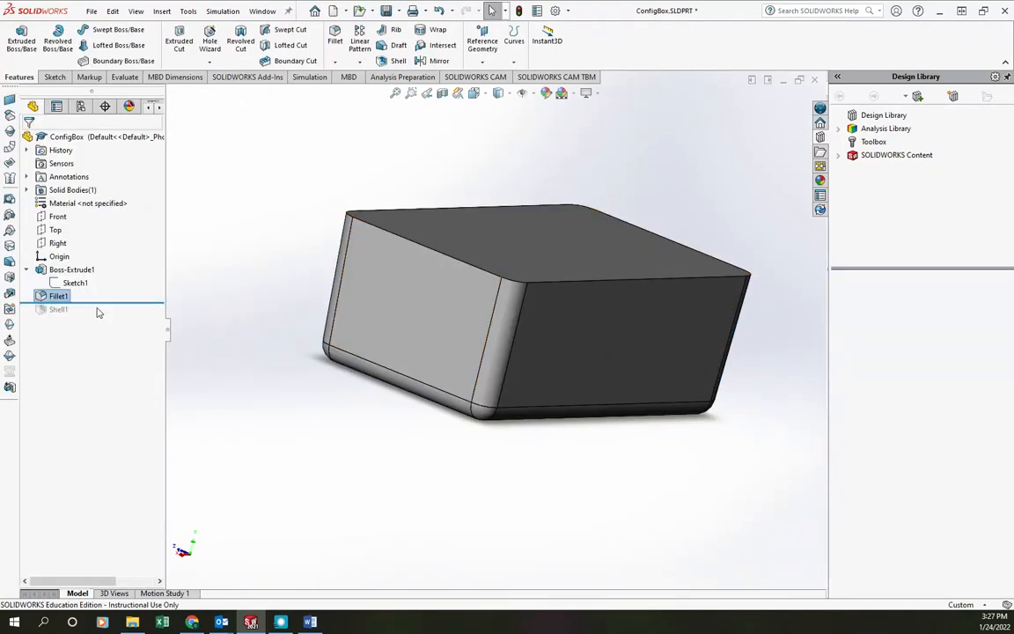
Roll the feature tree forward past the shell feature.
{"action": "left_click_drag", "start_coordinate": [97, 303], "coordinate": [112, 317]}
{"action": "middle_click_drag", "start_coordinate": [378, 234], "coordinate": [340, 271]}
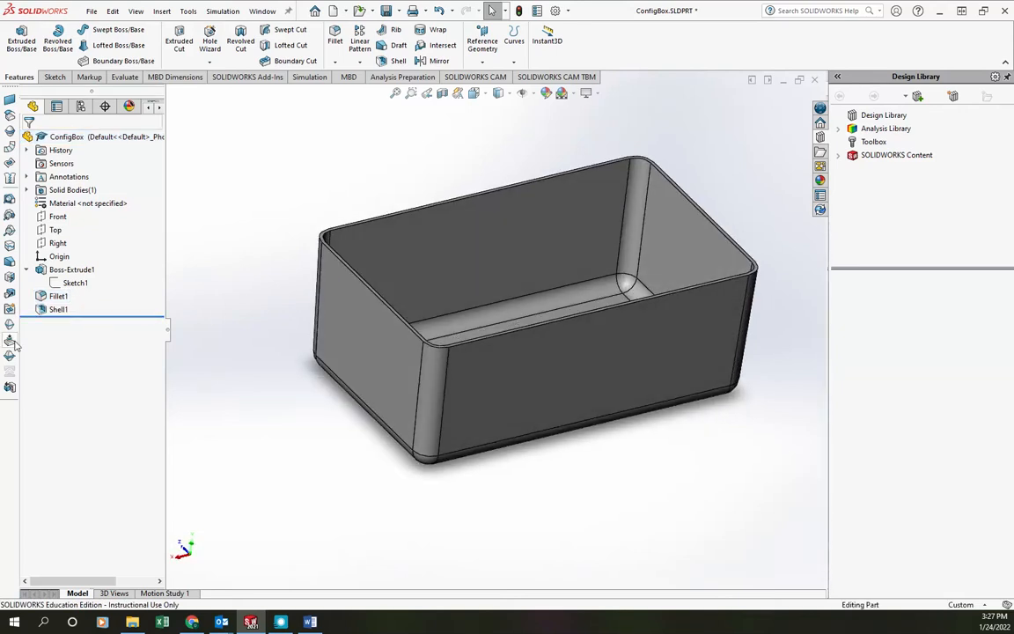
{"action": "middle_click_drag", "start_coordinate": [594, 234], "coordinate": [530, 244]}
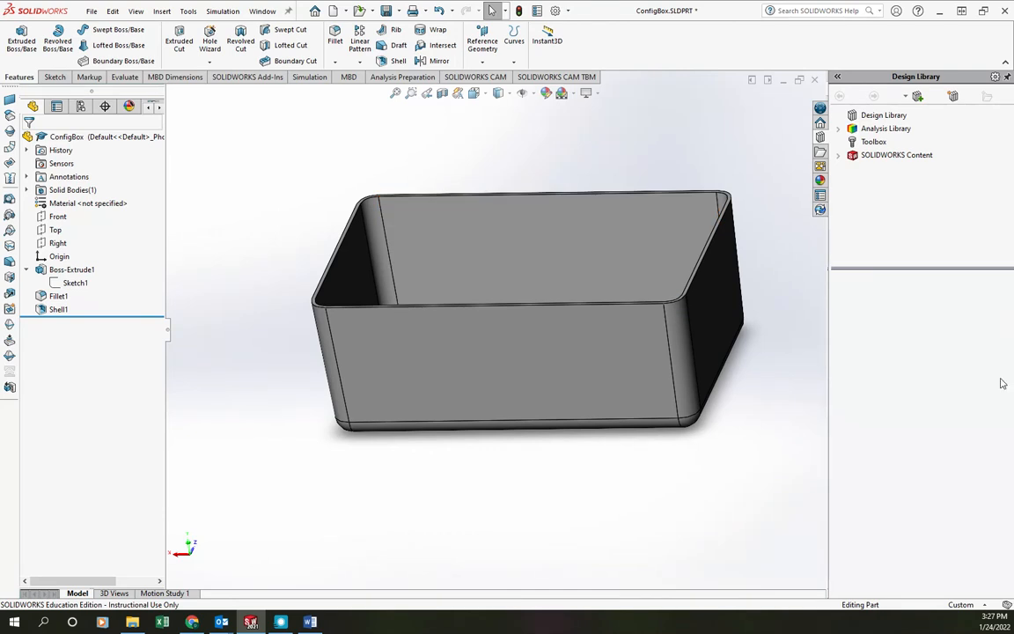
{"action": "middle_click_drag", "start_coordinate": [709, 351], "coordinate": [632, 421]}
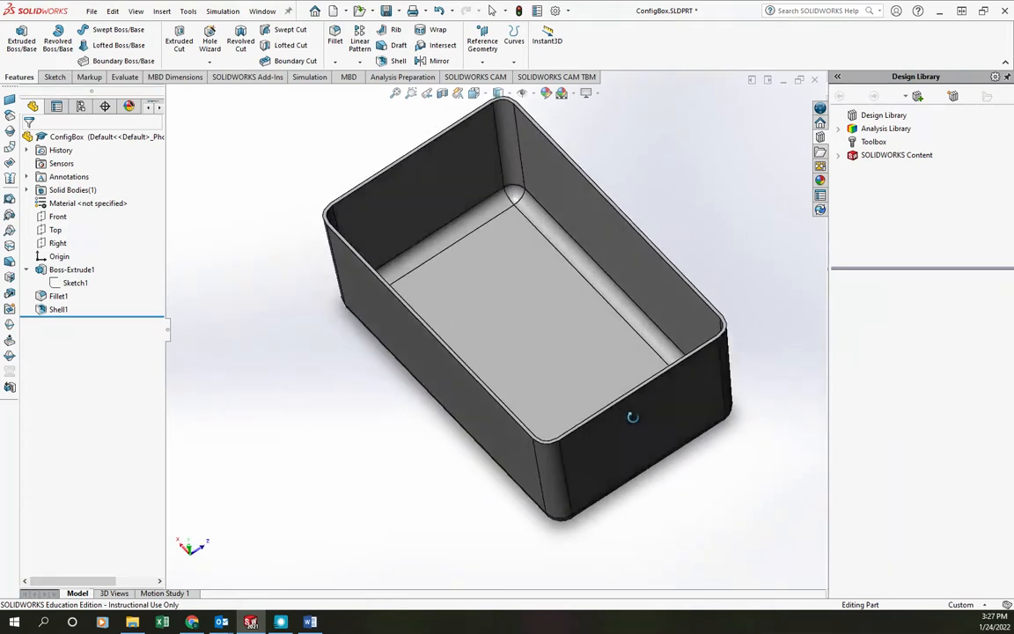
Start a sketch on the shell's inner floor and draw a circle about 7 mm diameter near its top-left corner.
{"action": "left_click", "coordinate": [506, 301]}
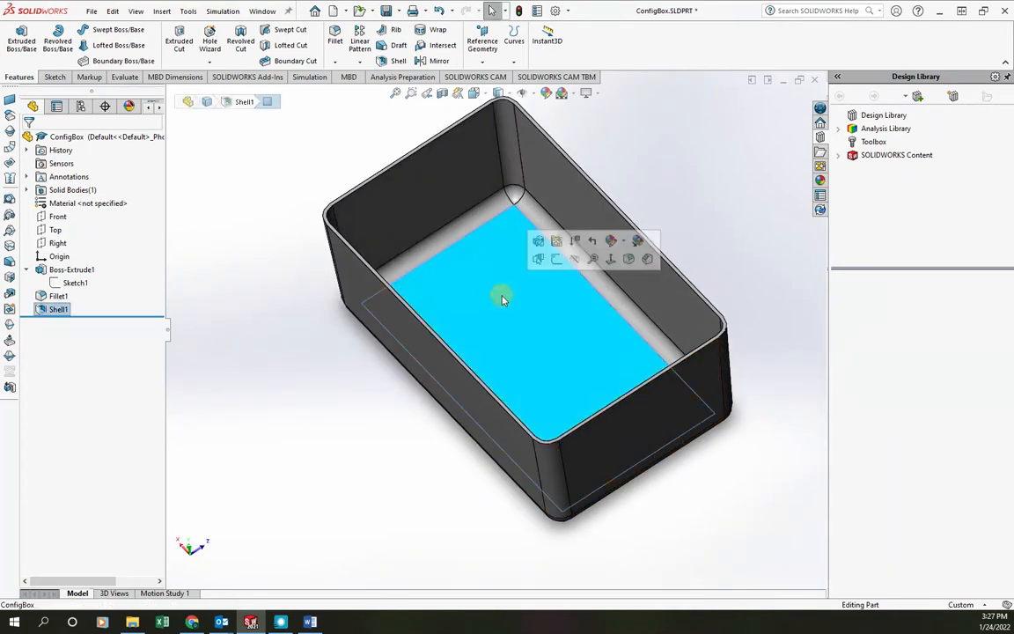
{"action": "left_click", "coordinate": [556, 259]}
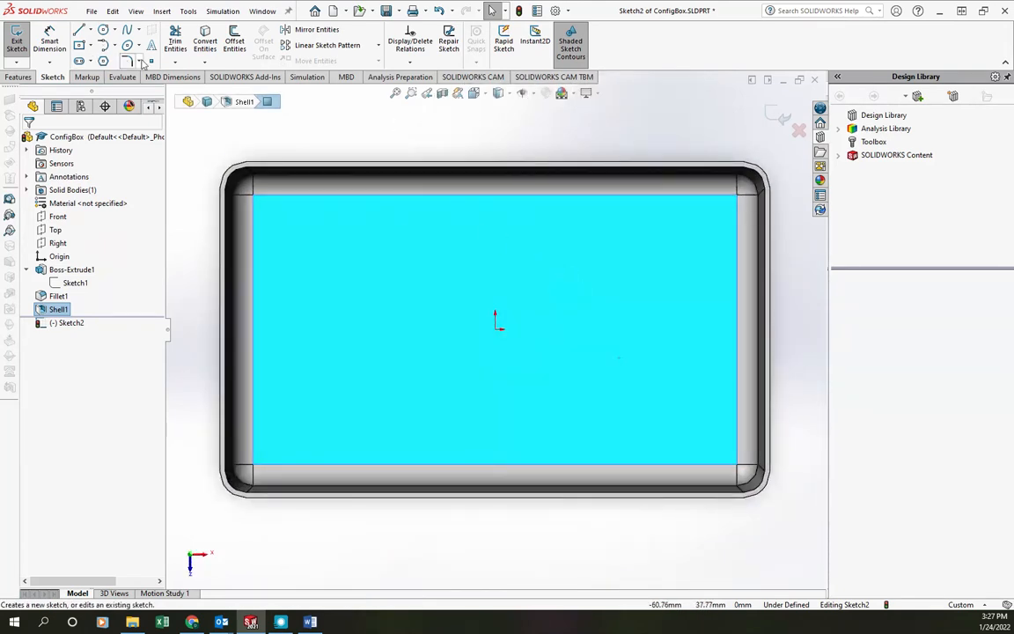
{"action": "left_click", "coordinate": [103, 29]}
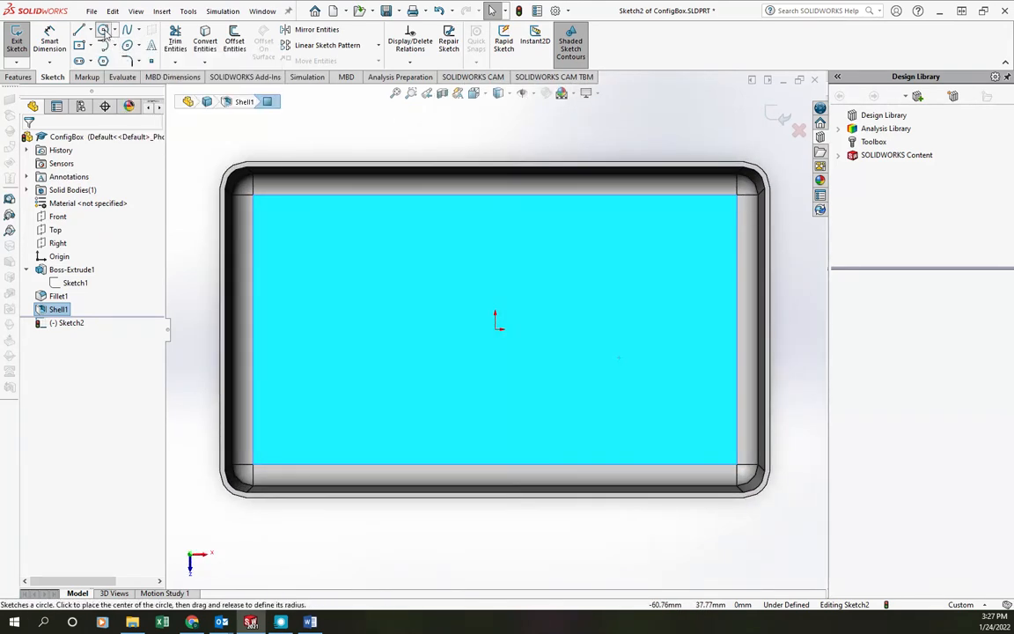
{"action": "mouse_move", "coordinate": [280, 226]}
{"action": "left_mouse_down"}
{"action": "mouse_move", "coordinate": [301, 249]}
{"action": "mouse_move", "coordinate": [285, 245]}
{"action": "left_mouse_up"}
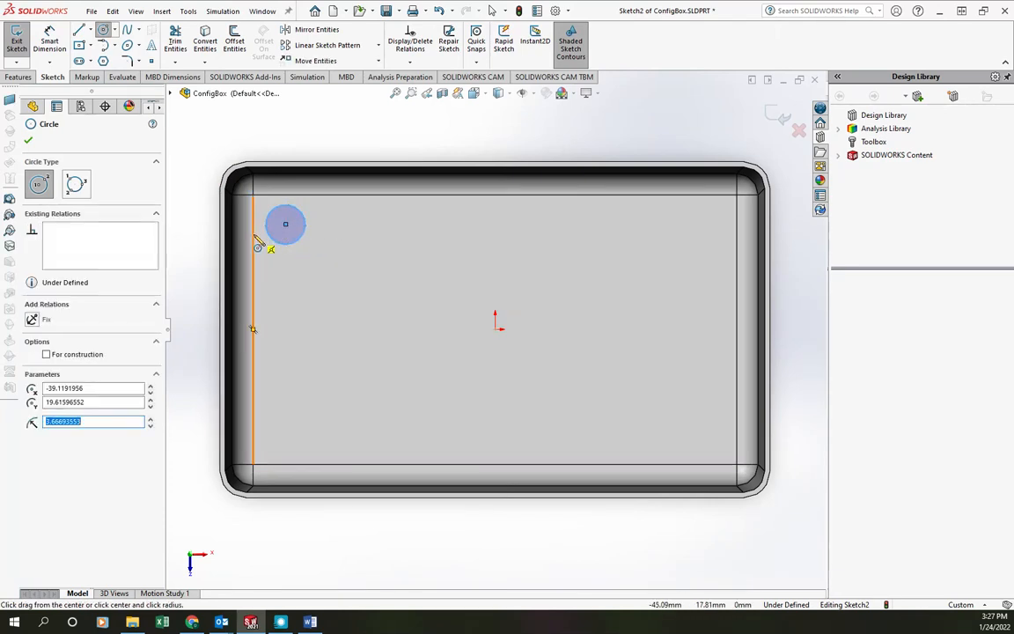
Dimension the circle's center 10 mm from the floor's left edge and 10 mm from its top edge.
{"action": "left_click", "coordinate": [49, 40]}
{"action": "left_click", "coordinate": [254, 248]}
{"action": "left_click", "coordinate": [285, 225]}
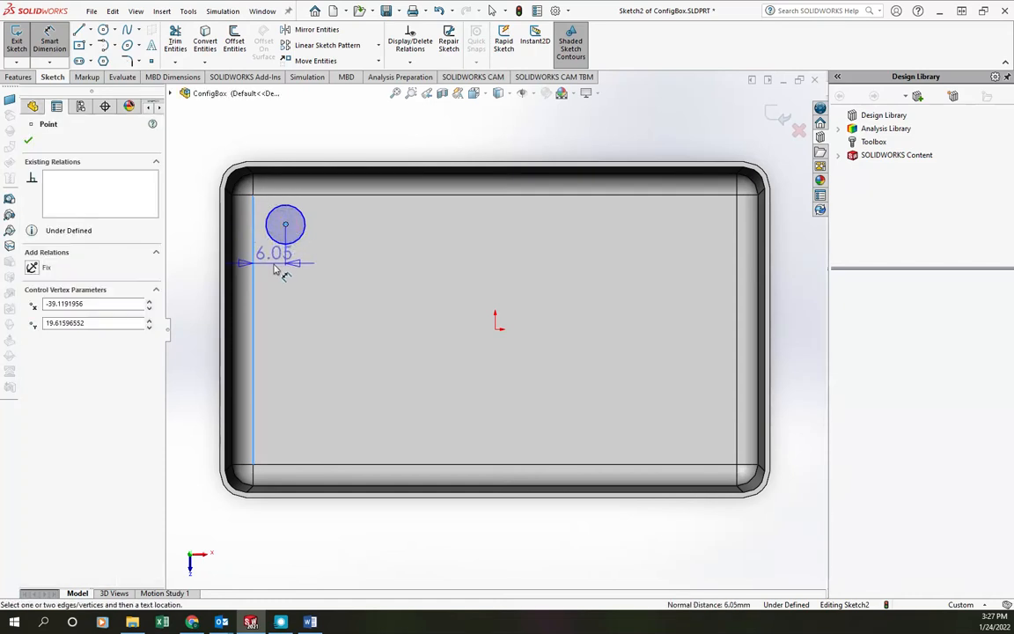
{"action": "left_click", "coordinate": [277, 266]}
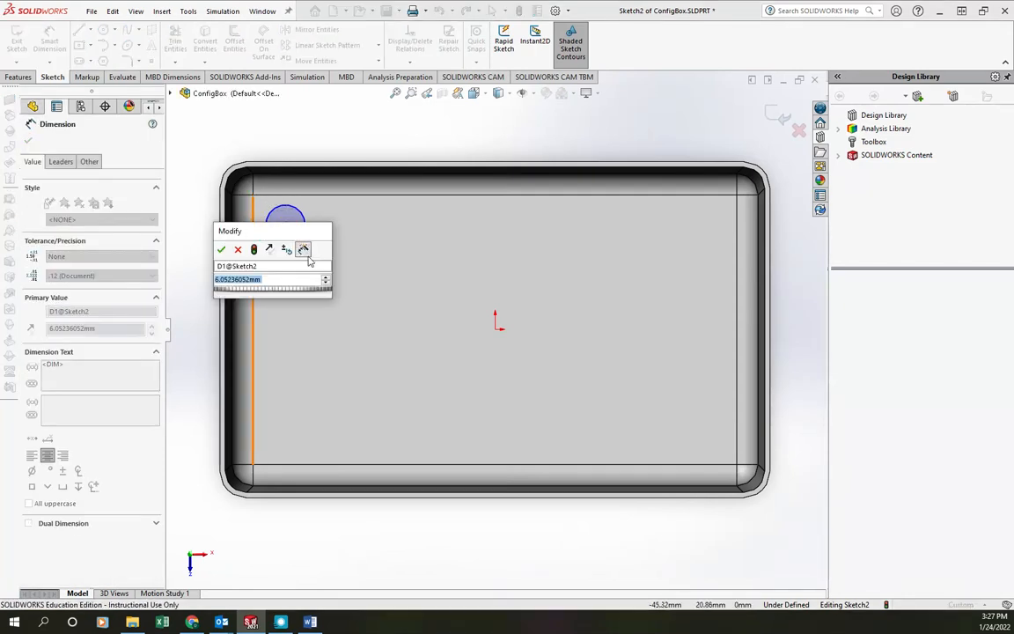
{"action": "type", "text": "10"}
{"action": "key", "text": "Return"}
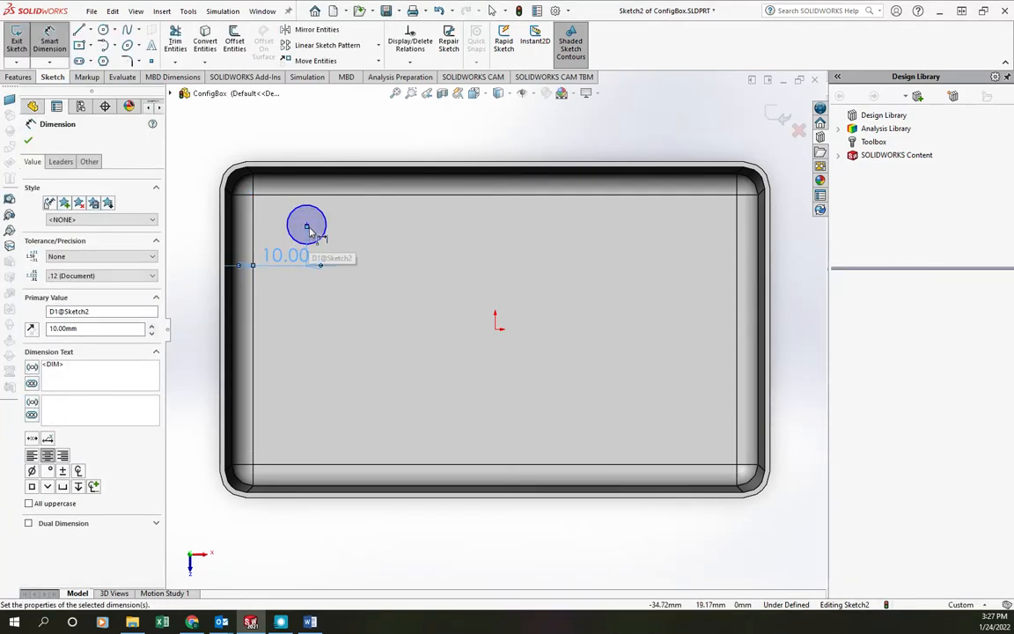
{"action": "left_click", "coordinate": [307, 226]}
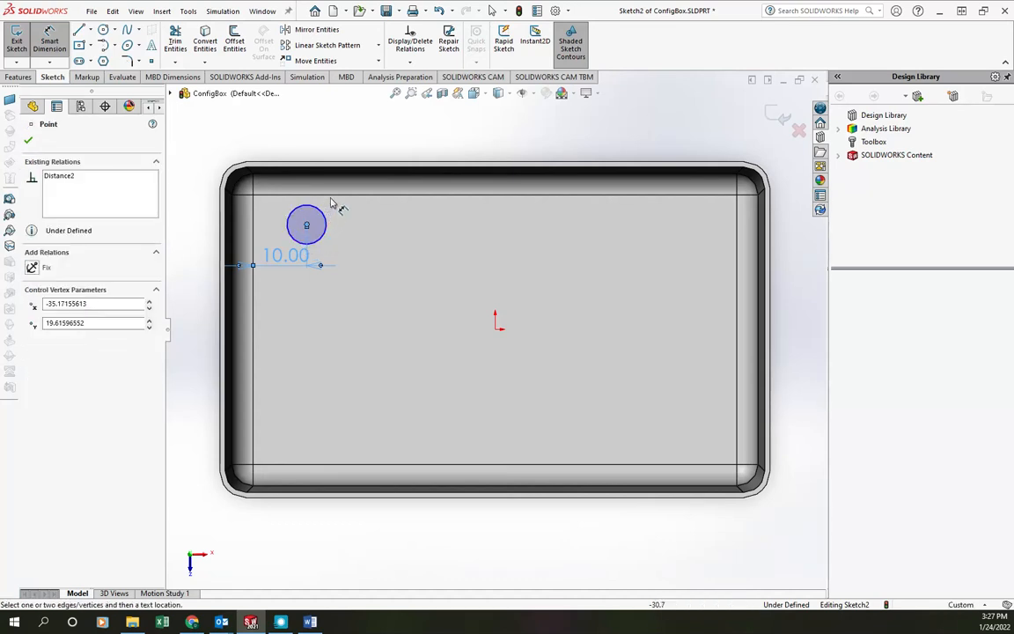
{"action": "left_click", "coordinate": [335, 194]}
{"action": "left_click", "coordinate": [344, 249]}
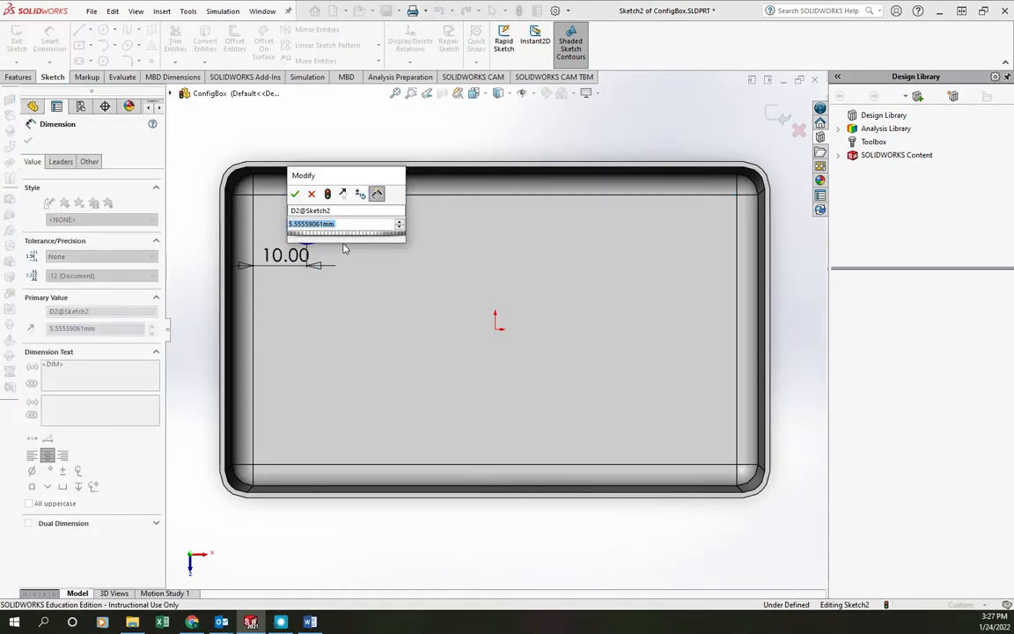
{"action": "type", "text": "10"}
{"action": "key", "text": "Return"}
{"action": "scroll", "coordinate": [283, 215], "scroll_direction": "up", "scroll_amount": 5}
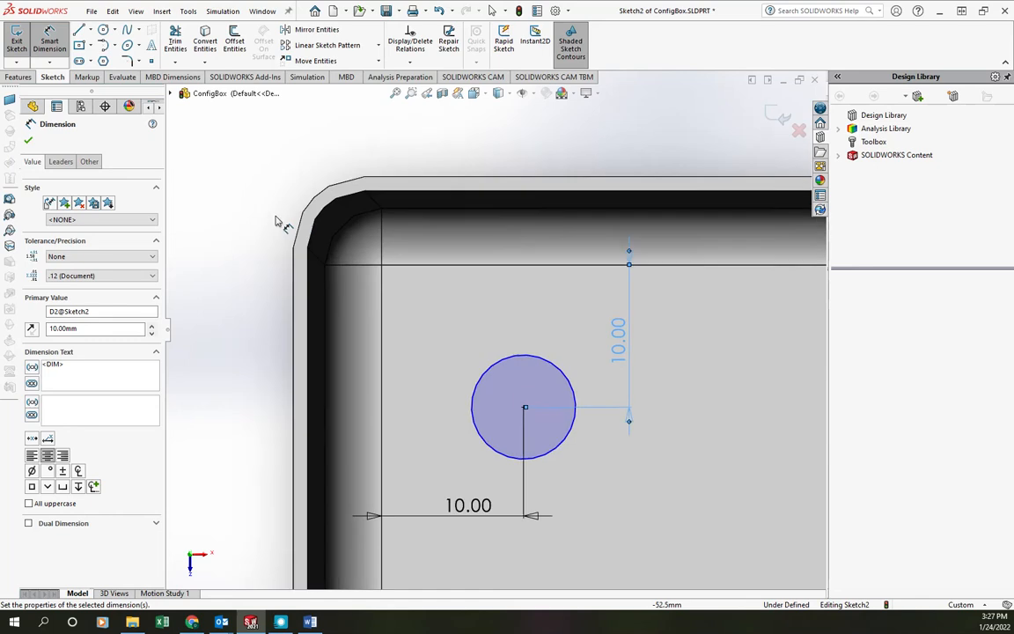
{"action": "scroll", "coordinate": [591, 411], "scroll_direction": "up", "scroll_amount": 1}
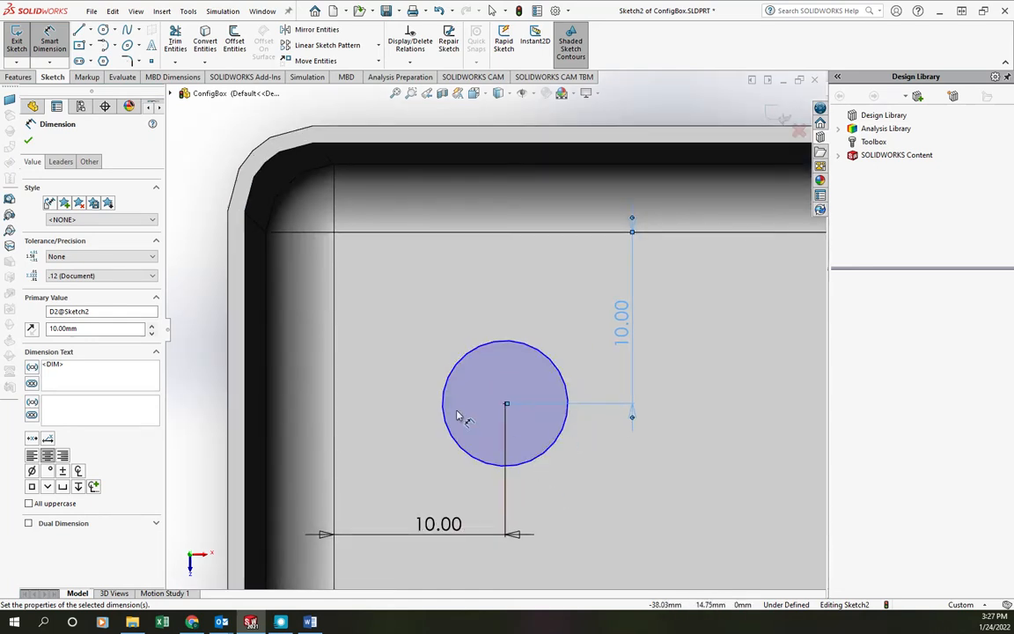
{"action": "key", "text": "Escape"}
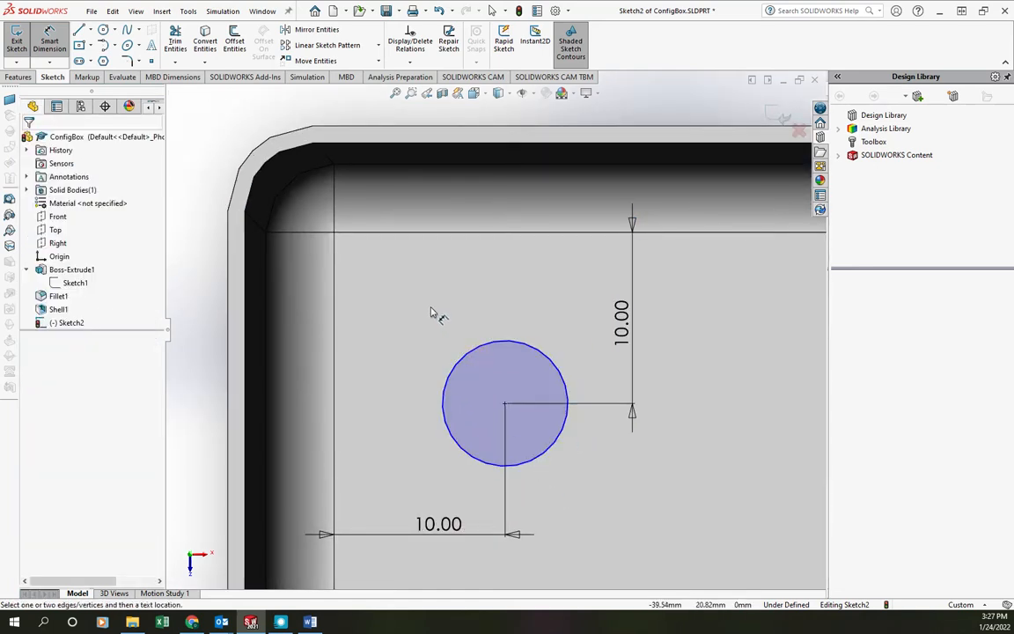
Set the circle's diameter to 8 mm.
{"action": "left_click", "coordinate": [462, 361]}
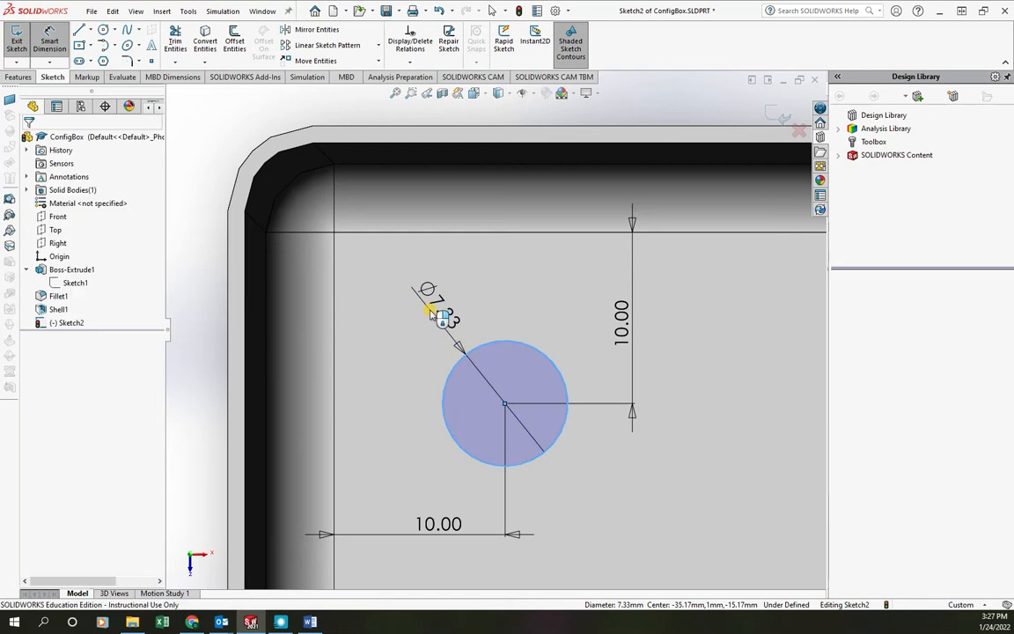
{"action": "left_click", "coordinate": [430, 310]}
{"action": "type", "text": "8"}
{"action": "key", "text": "Return"}
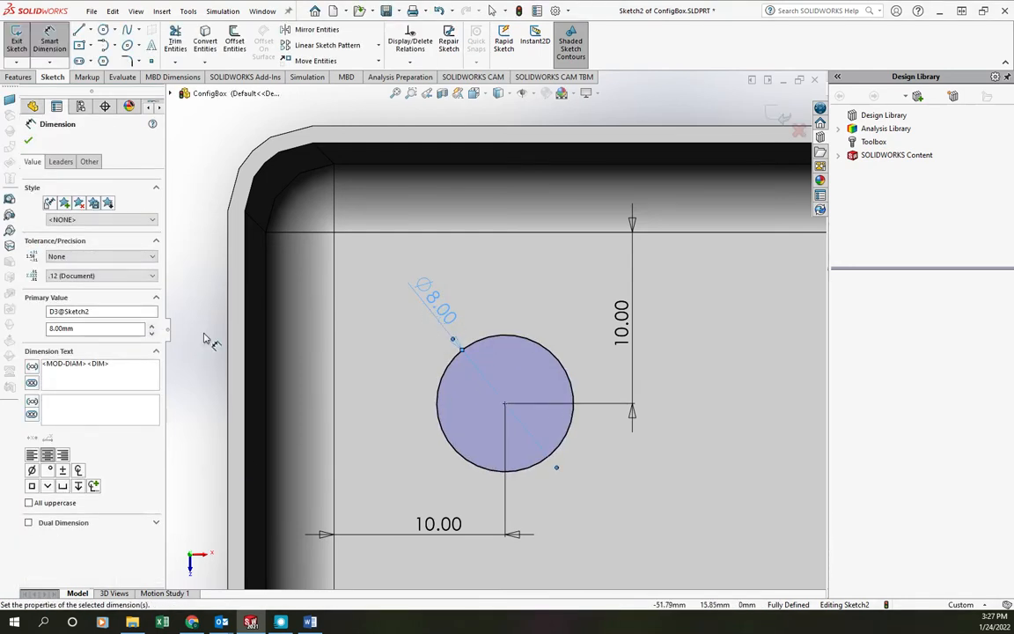
Extrude the circle as a boss 8 mm high from the shell floor.
{"action": "left_click", "coordinate": [18, 77]}
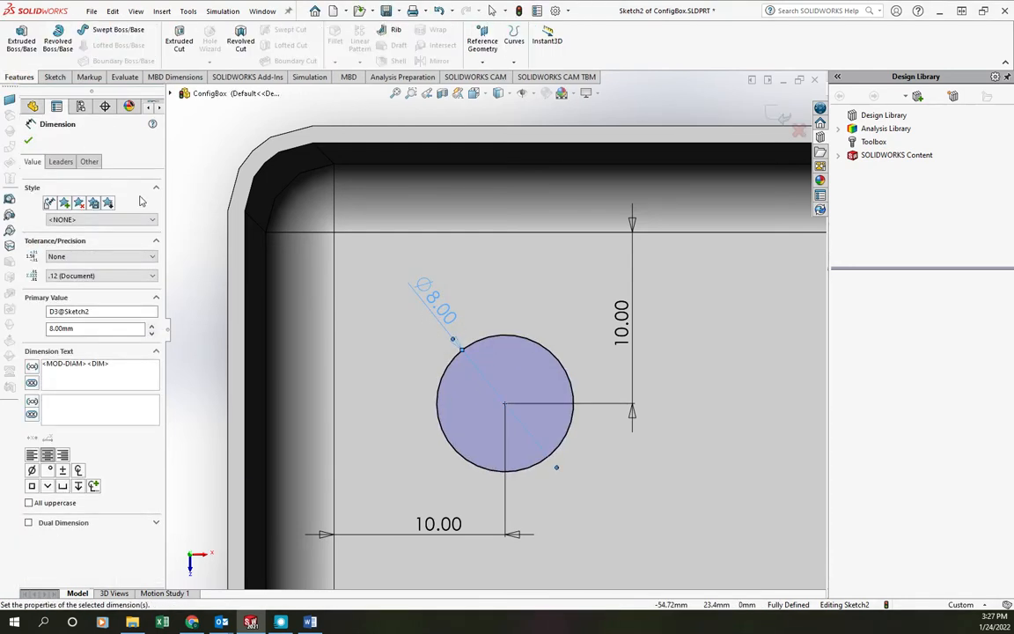
{"action": "left_click", "coordinate": [21, 44]}
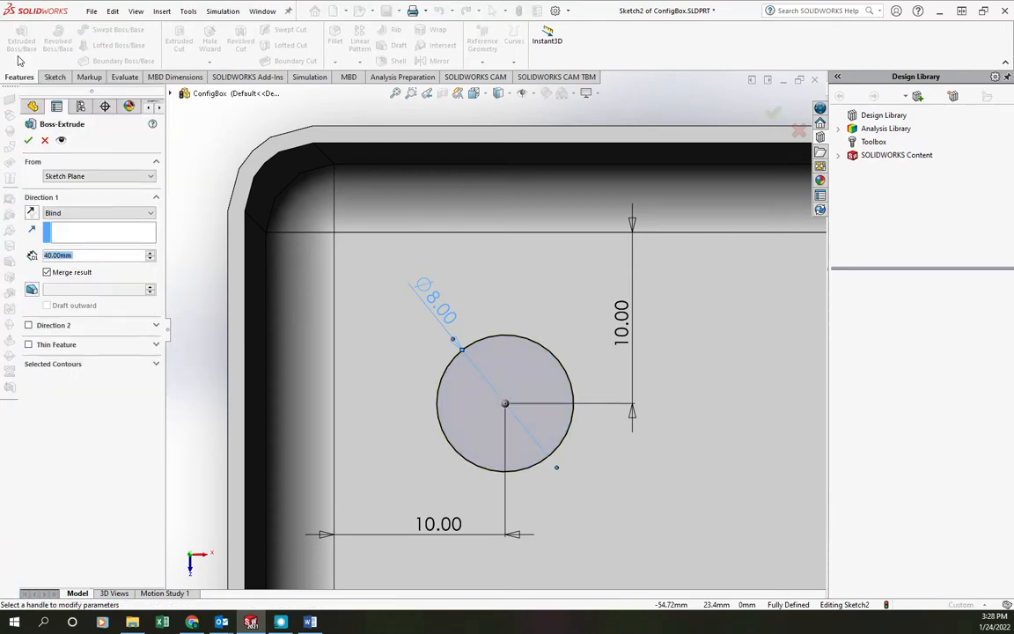
{"action": "type", "text": "8"}
{"action": "key", "text": "Return"}
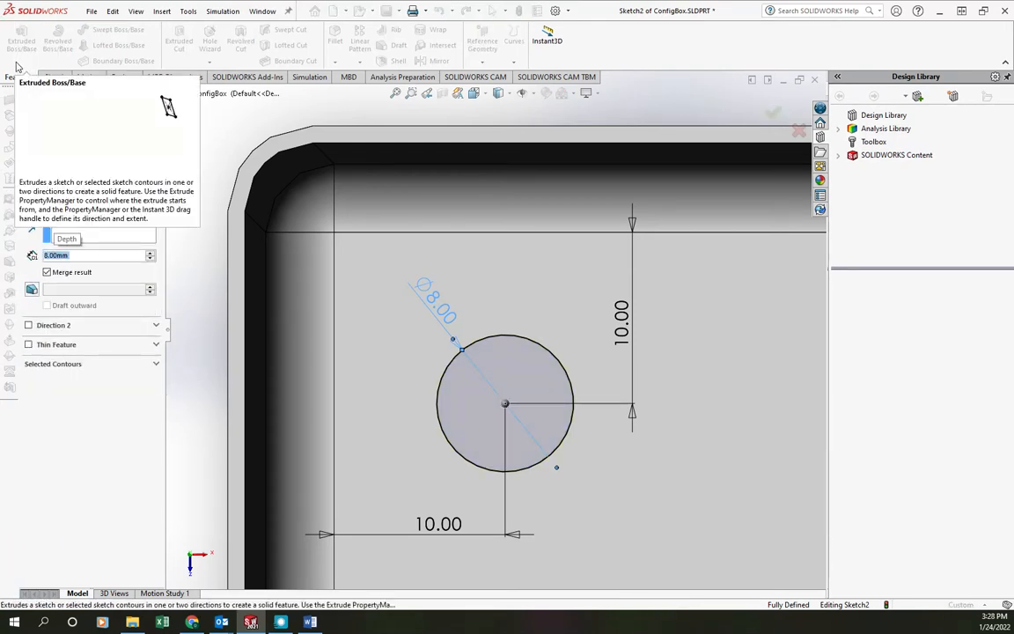
{"action": "middle_click_drag", "start_coordinate": [455, 310], "coordinate": [440, 209]}
{"action": "scroll", "coordinate": [437, 273], "scroll_direction": "up", "scroll_amount": 4}
{"action": "middle_click_drag", "start_coordinate": [436, 273], "coordinate": [493, 303]}
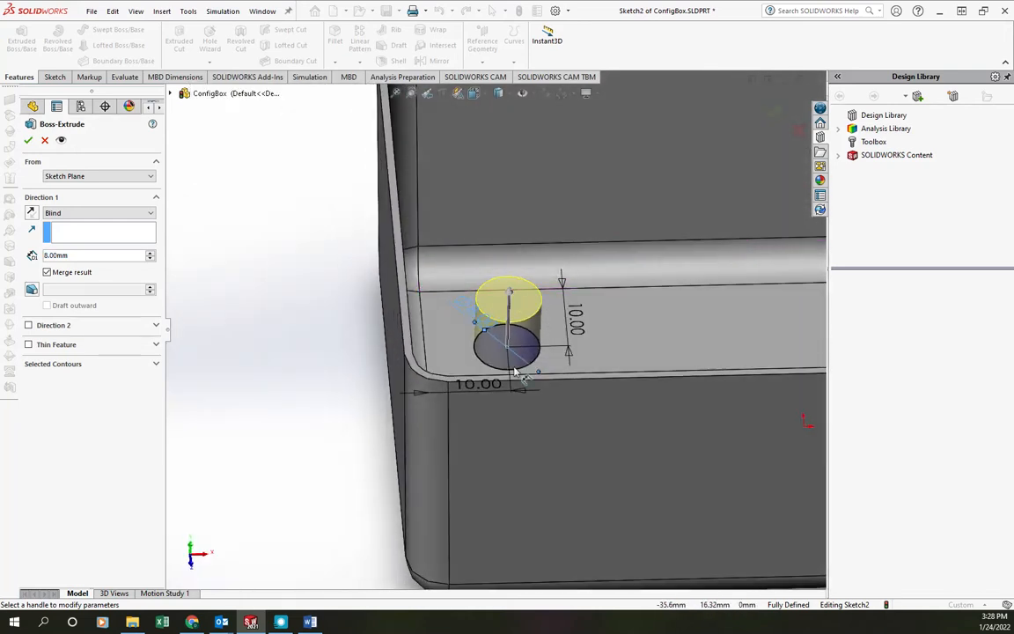
{"action": "left_click", "coordinate": [28, 140]}
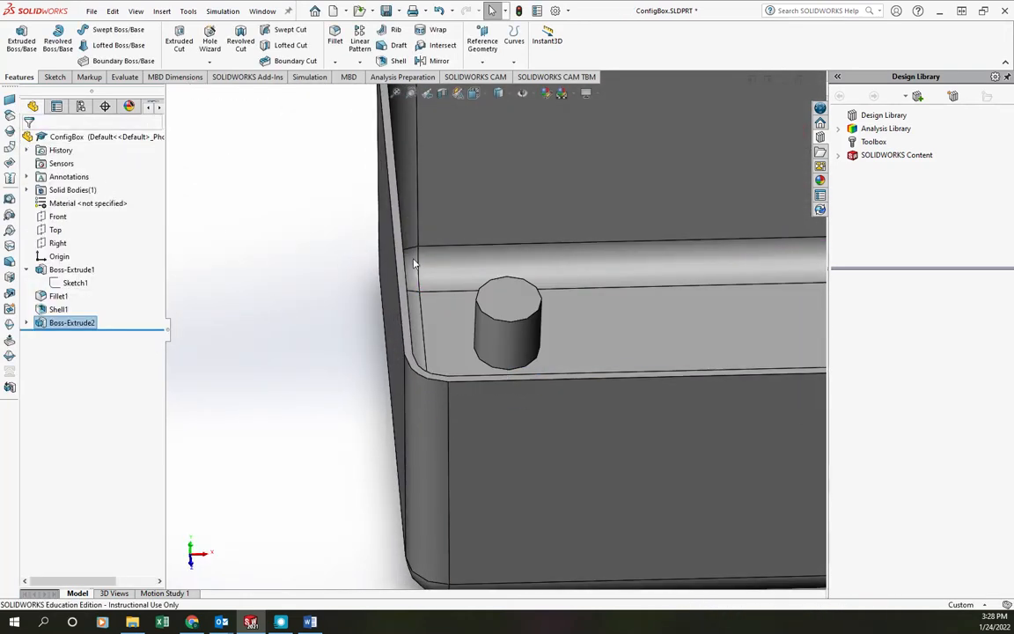
Start a new sketch on the top face of the boss.
{"action": "left_click", "coordinate": [462, 262]}
{"action": "middle_click_drag", "start_coordinate": [621, 304], "coordinate": [635, 327]}
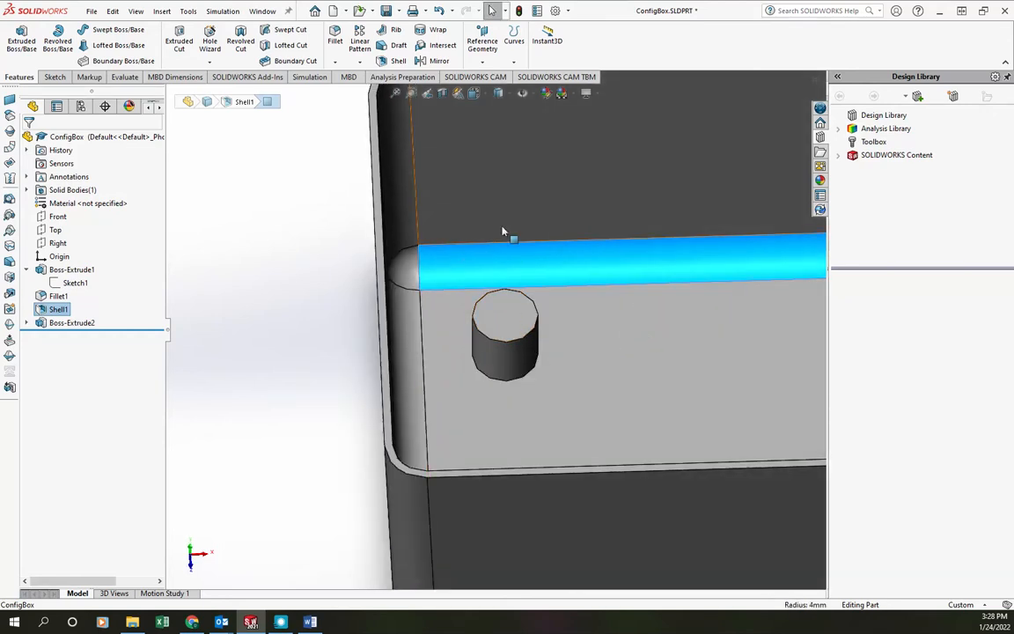
{"action": "left_click", "coordinate": [507, 320]}
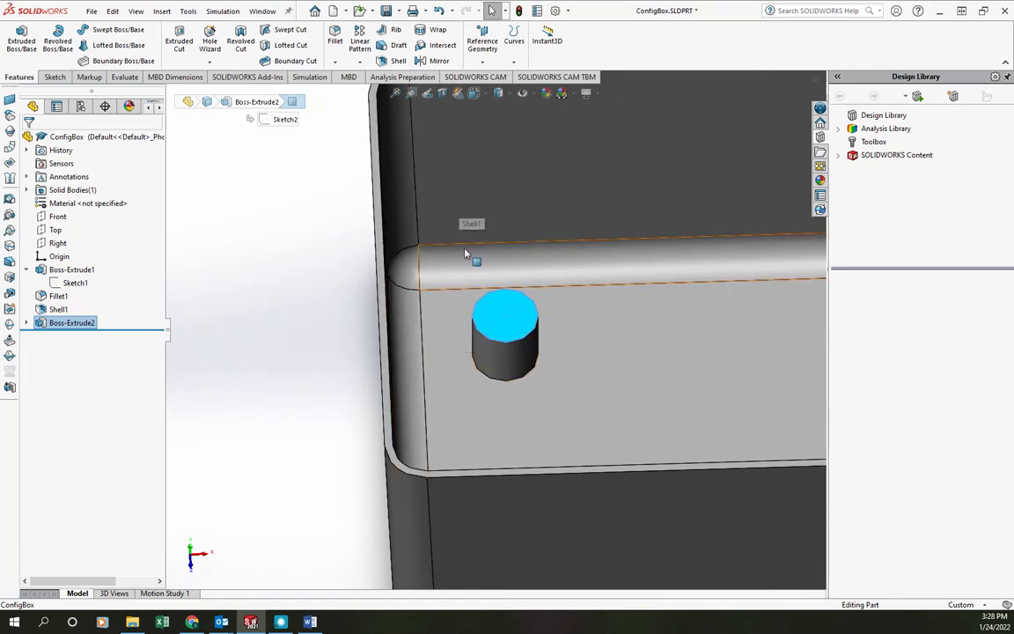
{"action": "left_click", "coordinate": [508, 315]}
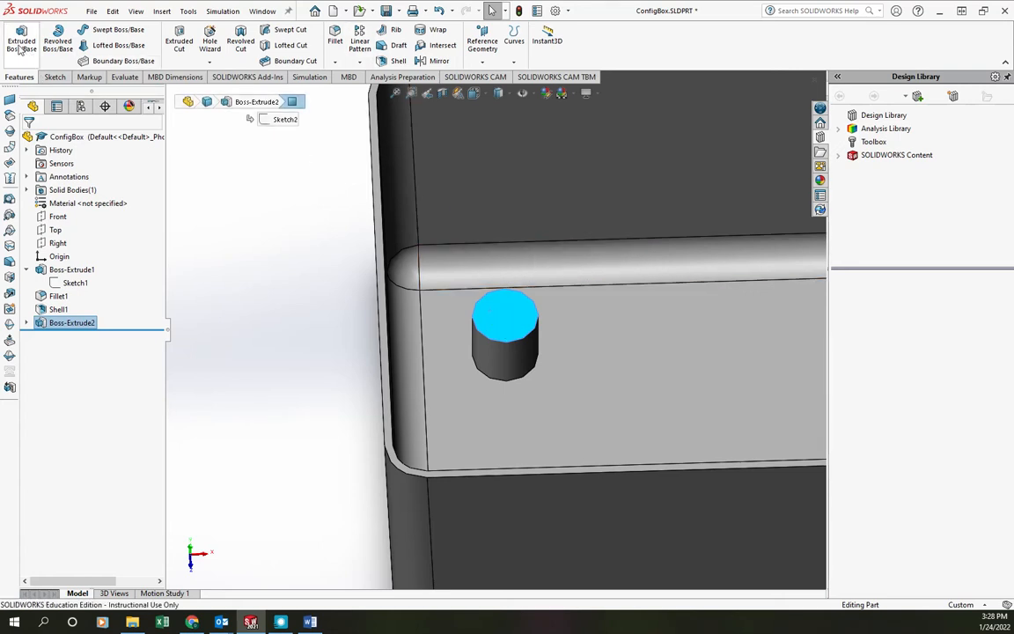
{"action": "left_click", "coordinate": [55, 77]}
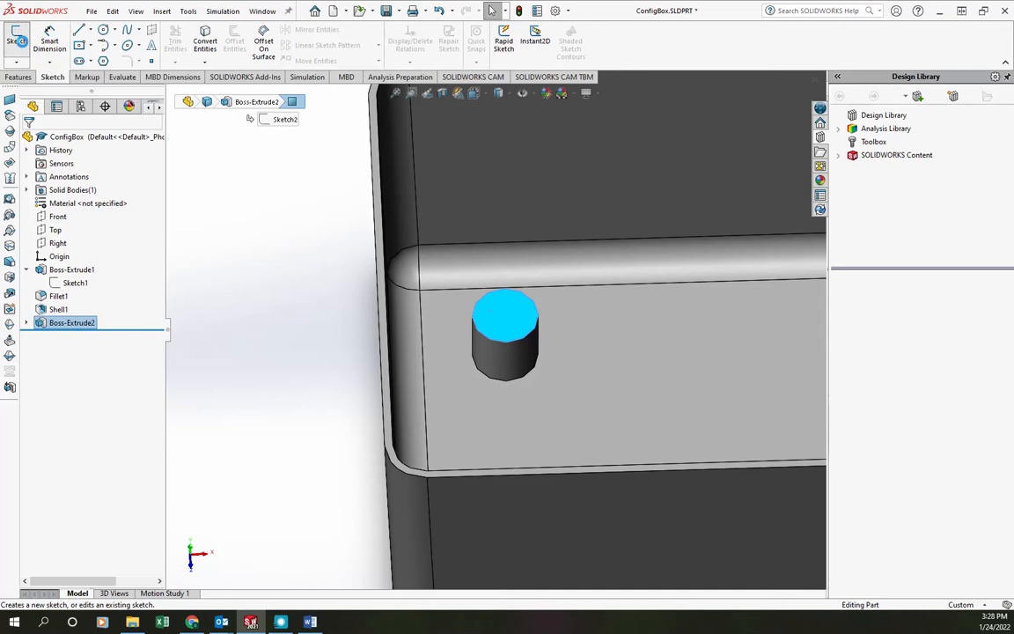
{"action": "left_click", "coordinate": [17, 39]}
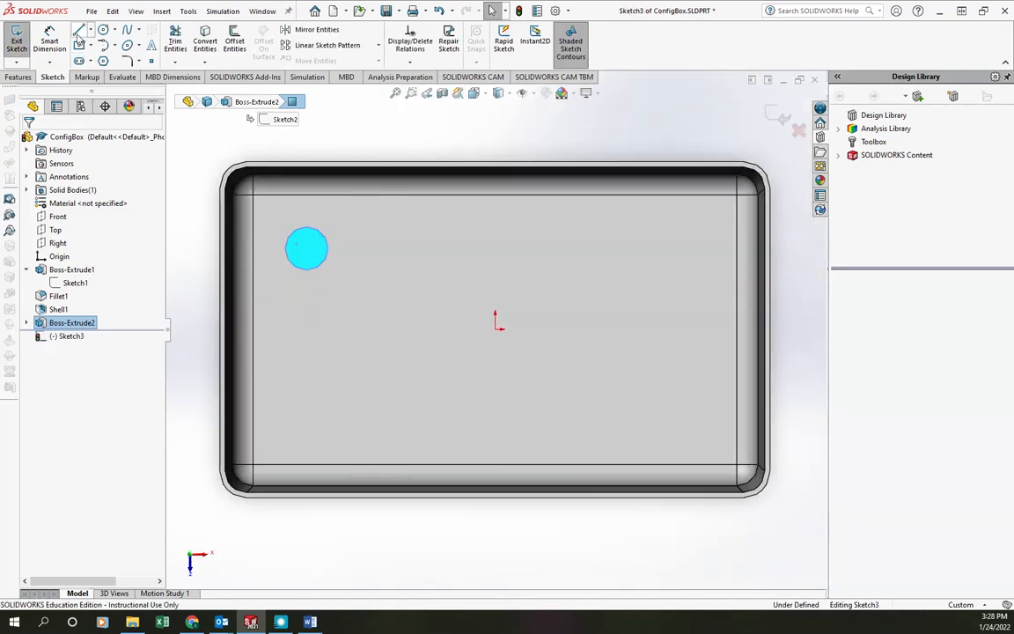
Draw two lines from the boss circle, one up to the top wall and one left to the side wall.
{"action": "left_click", "coordinate": [79, 29]}
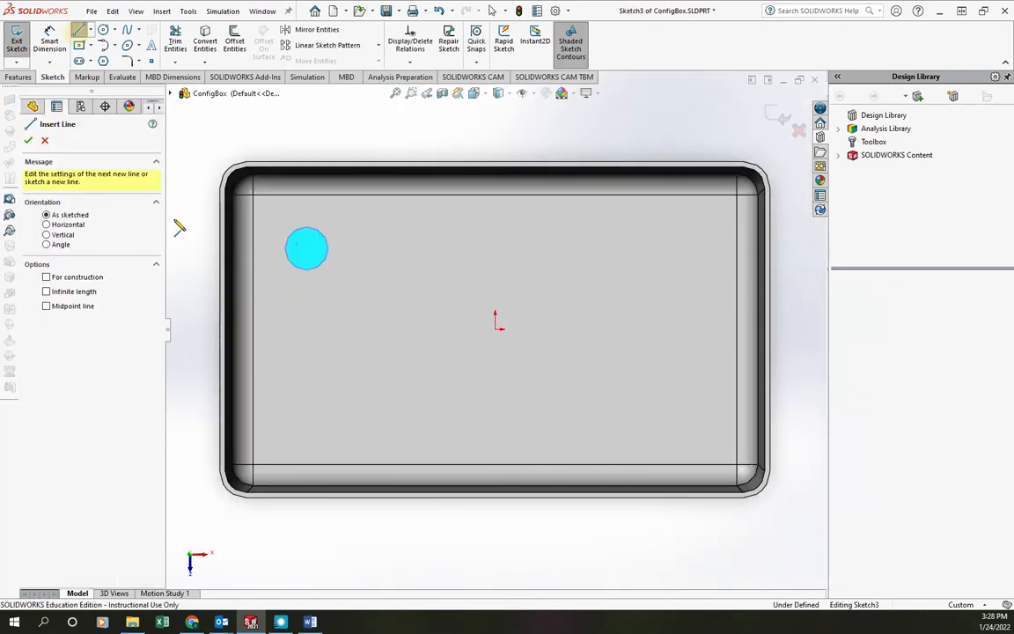
{"action": "scroll", "coordinate": [227, 217], "scroll_direction": "down", "scroll_amount": 2}
{"action": "left_click", "coordinate": [378, 252]}
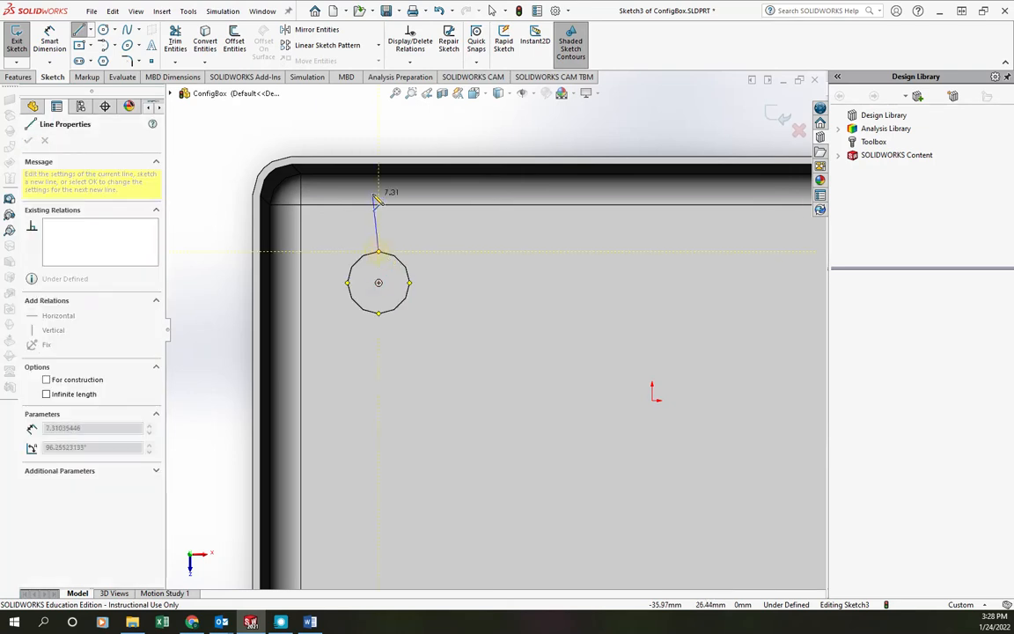
{"action": "left_click", "coordinate": [379, 164]}
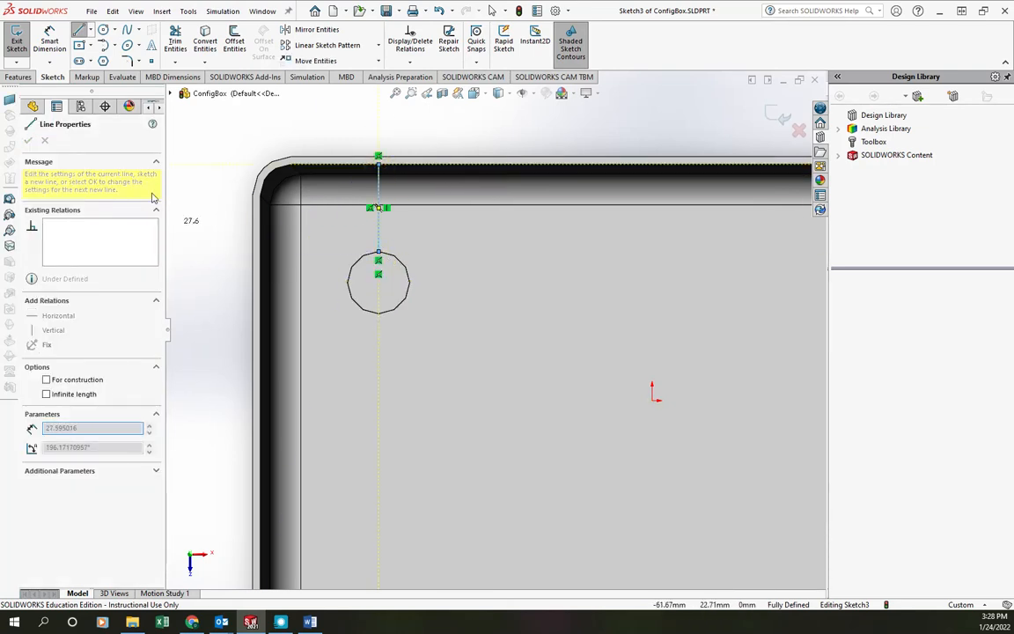
{"action": "left_click", "coordinate": [79, 30]}
{"action": "left_click", "coordinate": [79, 30]}
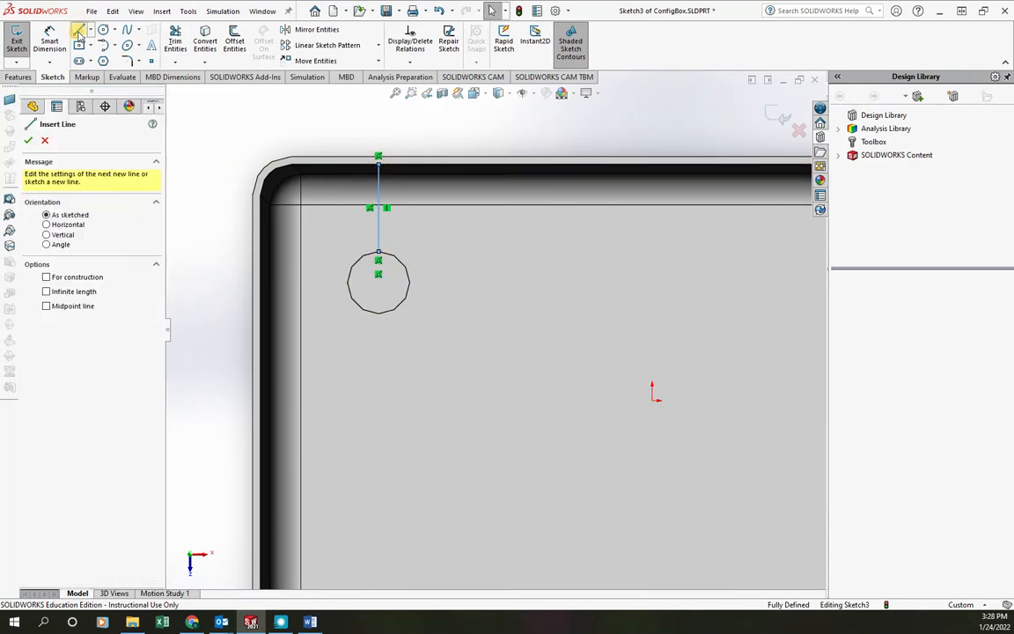
{"action": "left_click", "coordinate": [348, 282]}
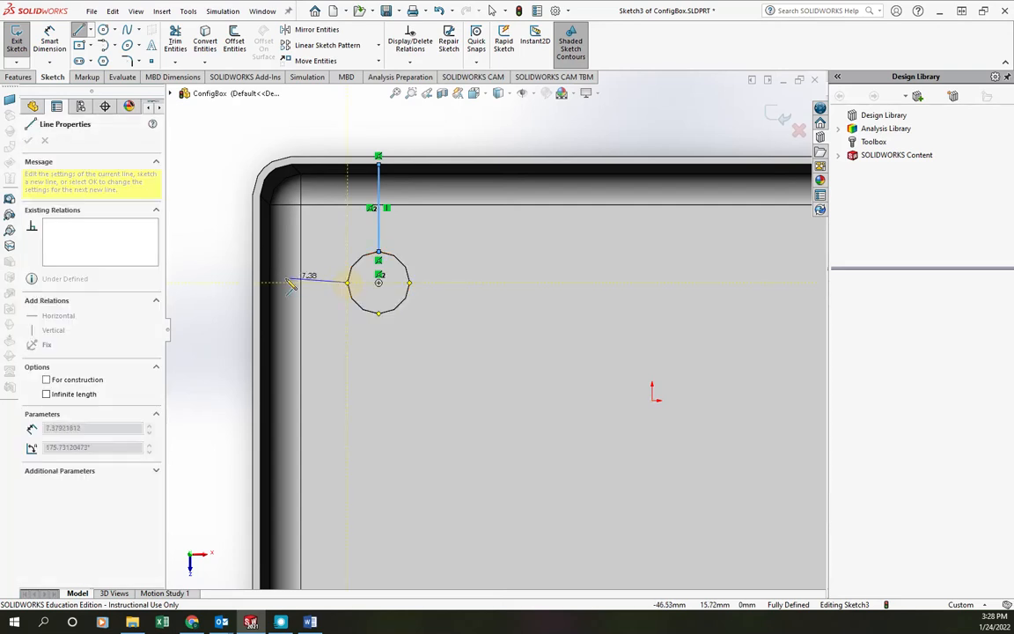
{"action": "left_click", "coordinate": [265, 283]}
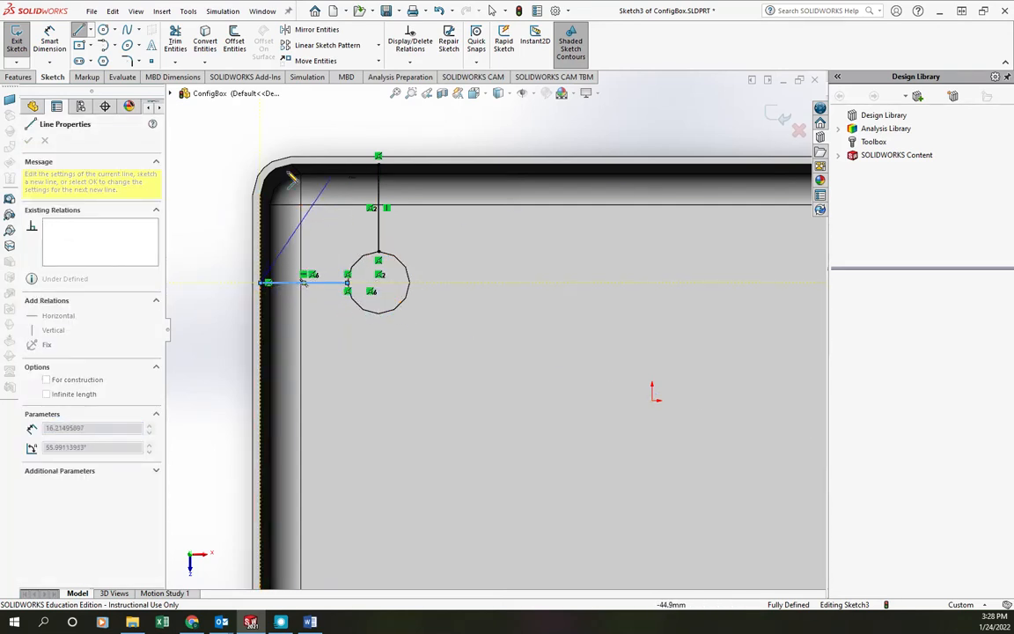
{"action": "key", "text": "Escape"}
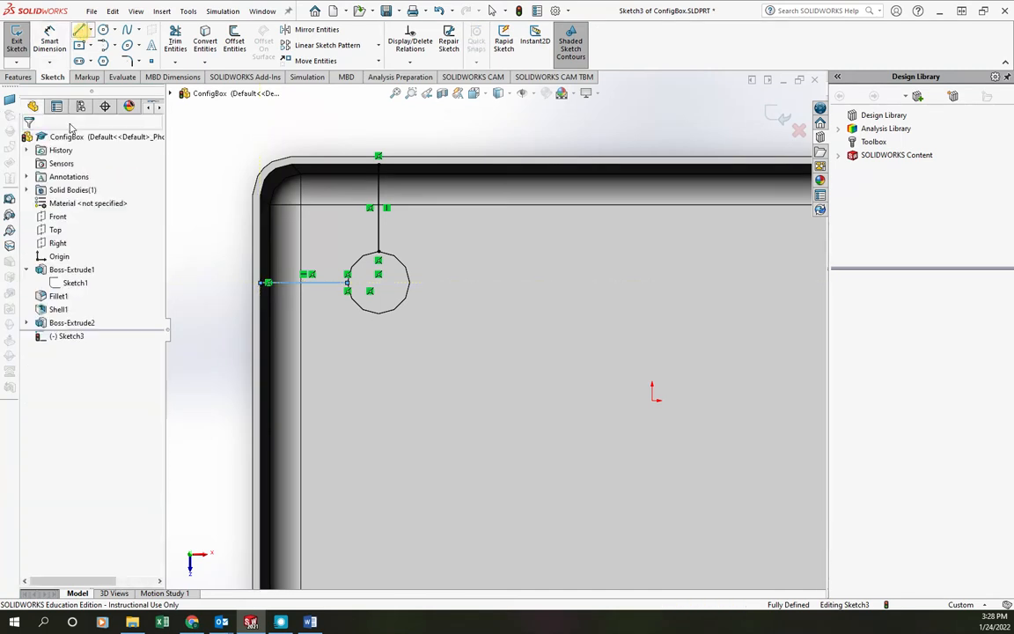
Create a rib from the sketch lines, 1 mm thick with a 2° outward draft.
{"action": "left_click", "coordinate": [19, 77]}
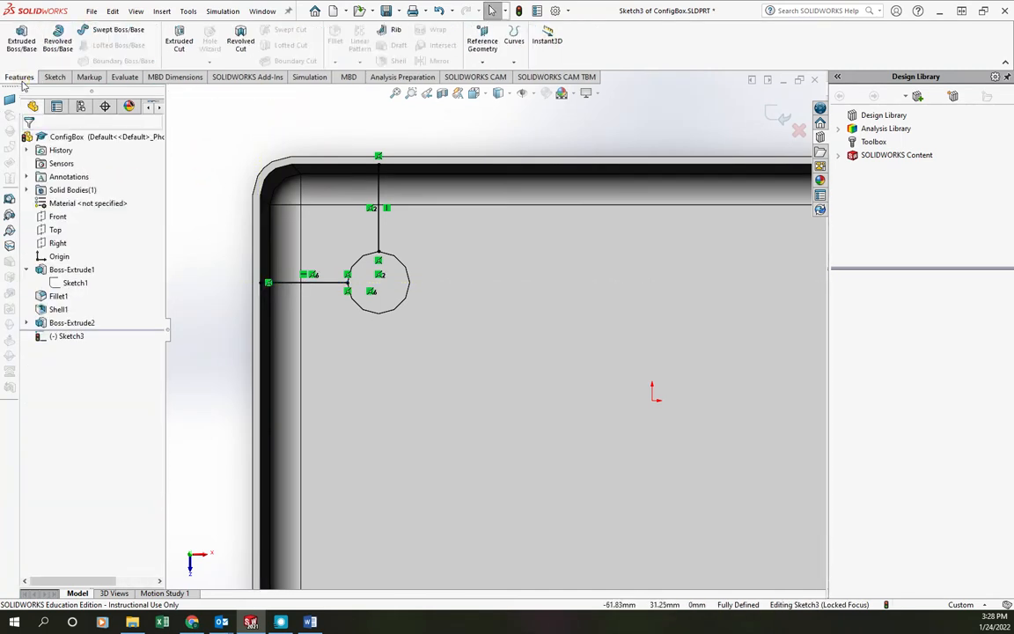
{"action": "left_click", "coordinate": [385, 33]}
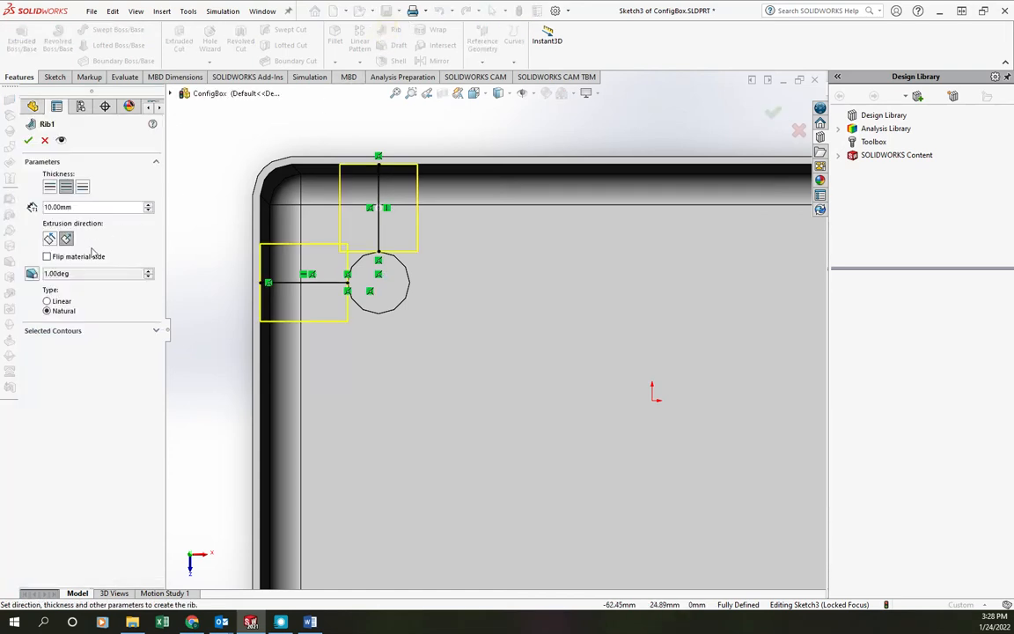
{"action": "double_click", "coordinate": [50, 207]}
{"action": "type", "text": "1"}
{"action": "key", "text": "Return"}
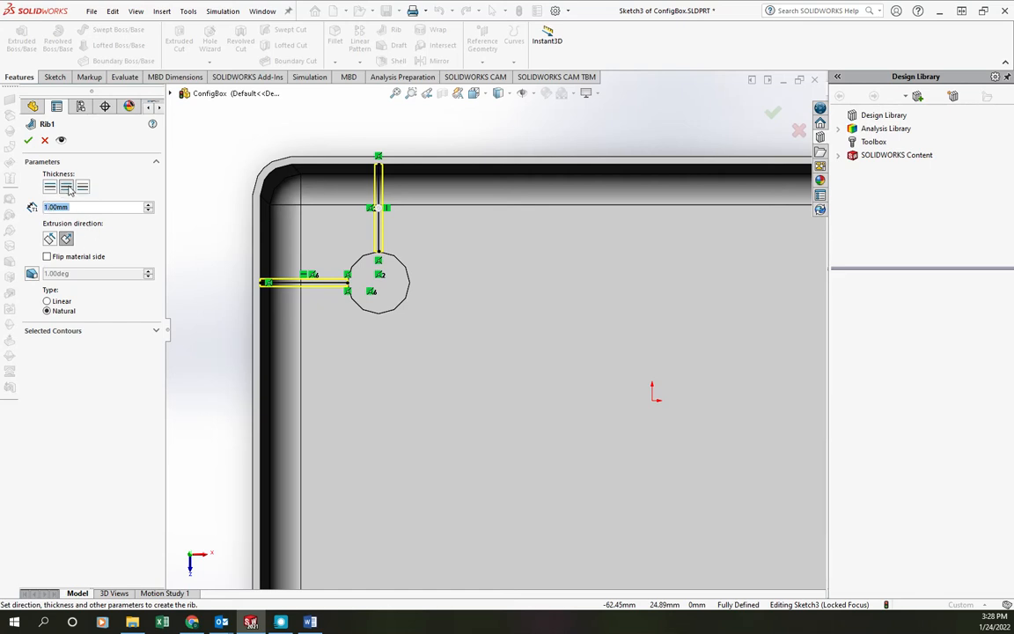
{"action": "scroll", "coordinate": [317, 176], "scroll_direction": "down", "scroll_amount": 3}
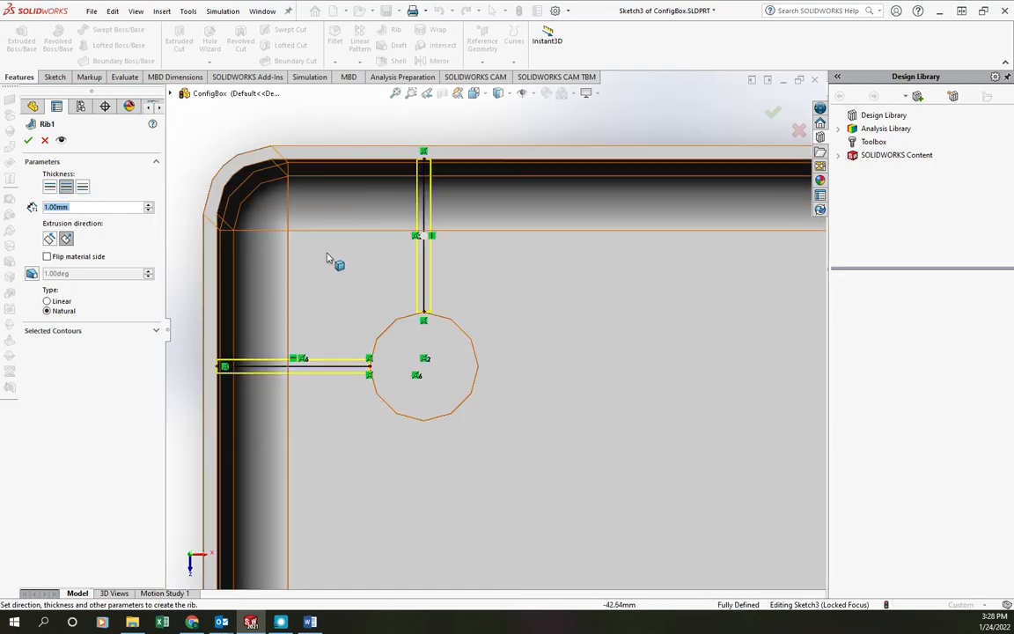
{"action": "left_click", "coordinate": [33, 276]}
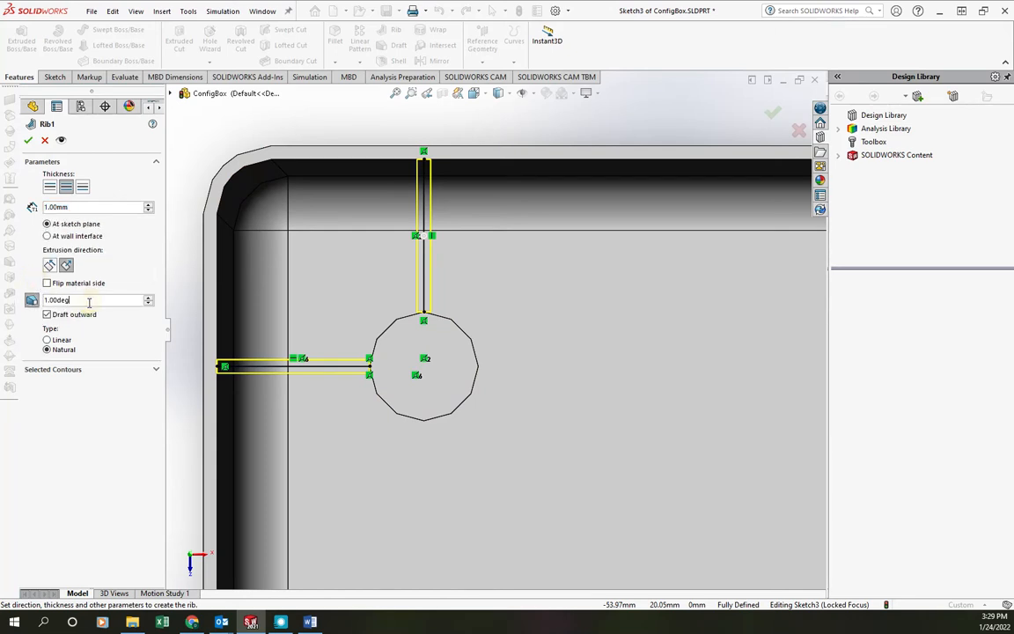
{"action": "type", "text": "2"}
{"action": "key", "text": "Return"}
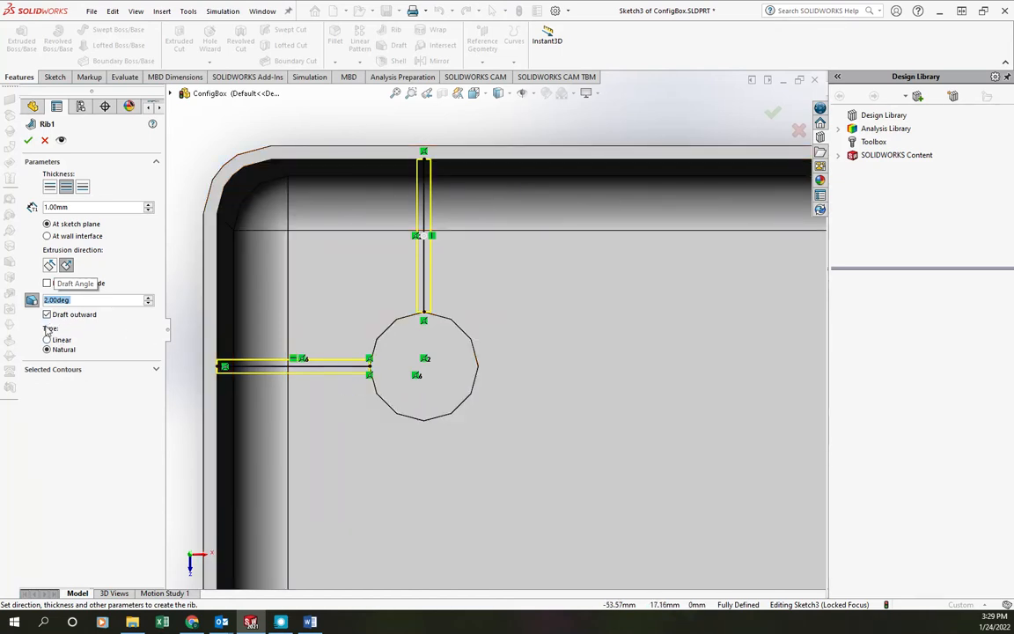
{"action": "left_click", "coordinate": [29, 142]}
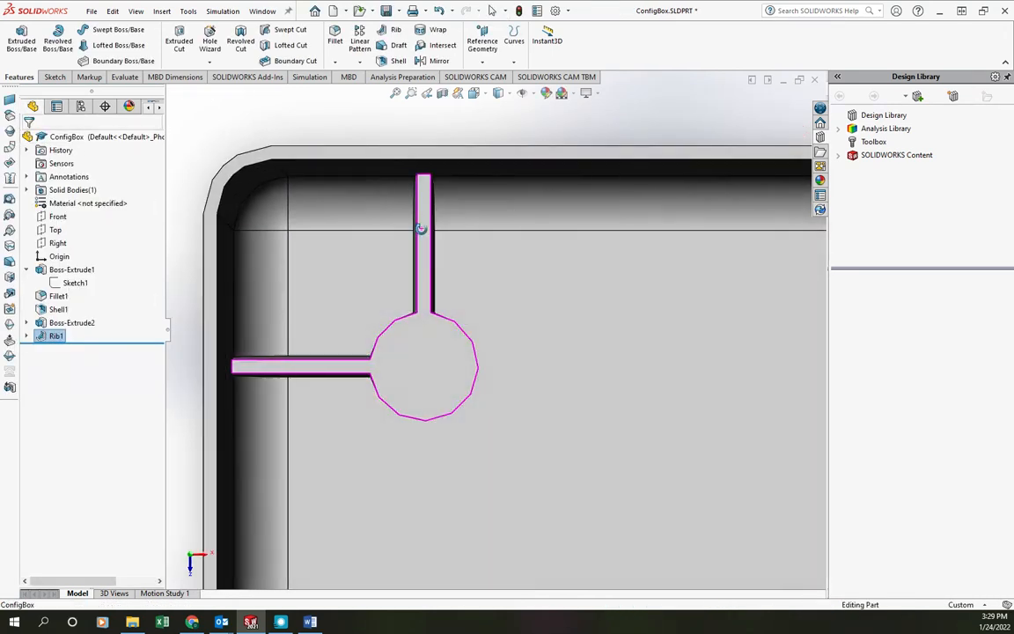
Edit the boss extrusion to add a 2° draft.
{"action": "middle_click_drag", "start_coordinate": [421, 228], "coordinate": [419, 229]}
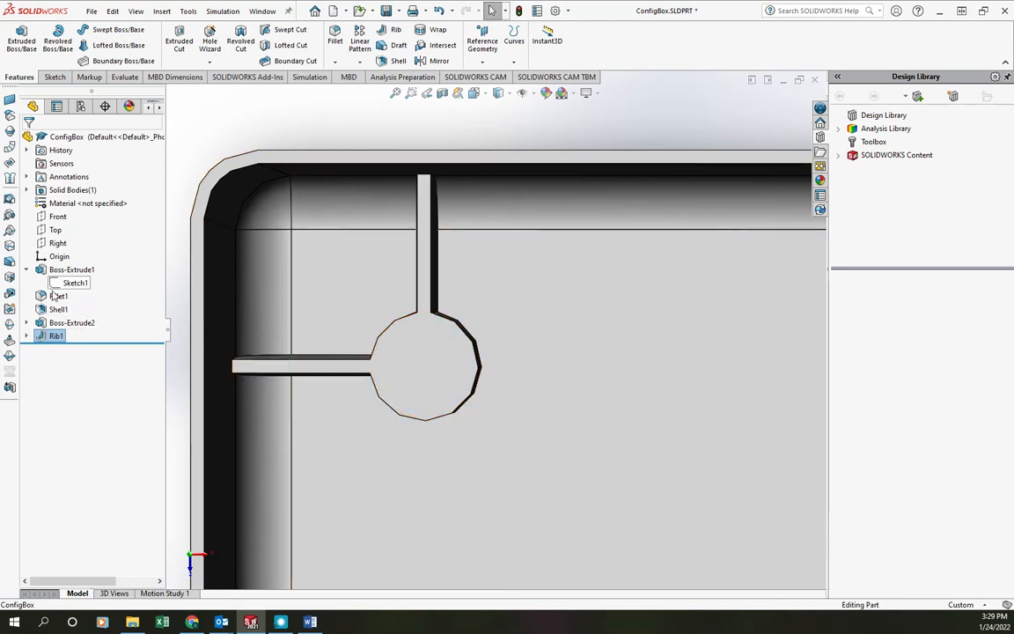
{"action": "left_click", "coordinate": [58, 323]}
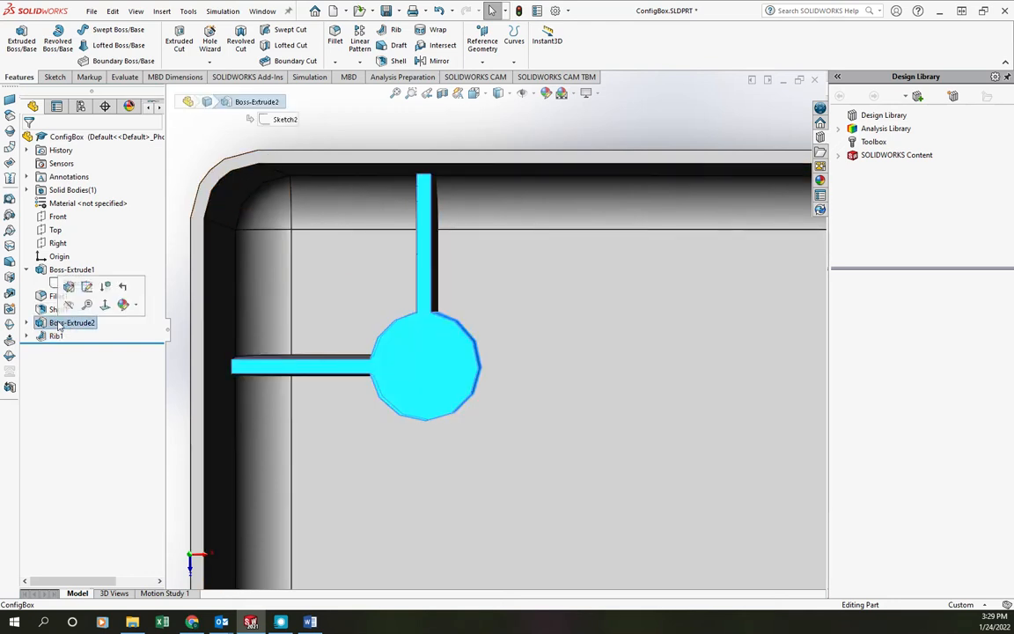
{"action": "left_click", "coordinate": [69, 287]}
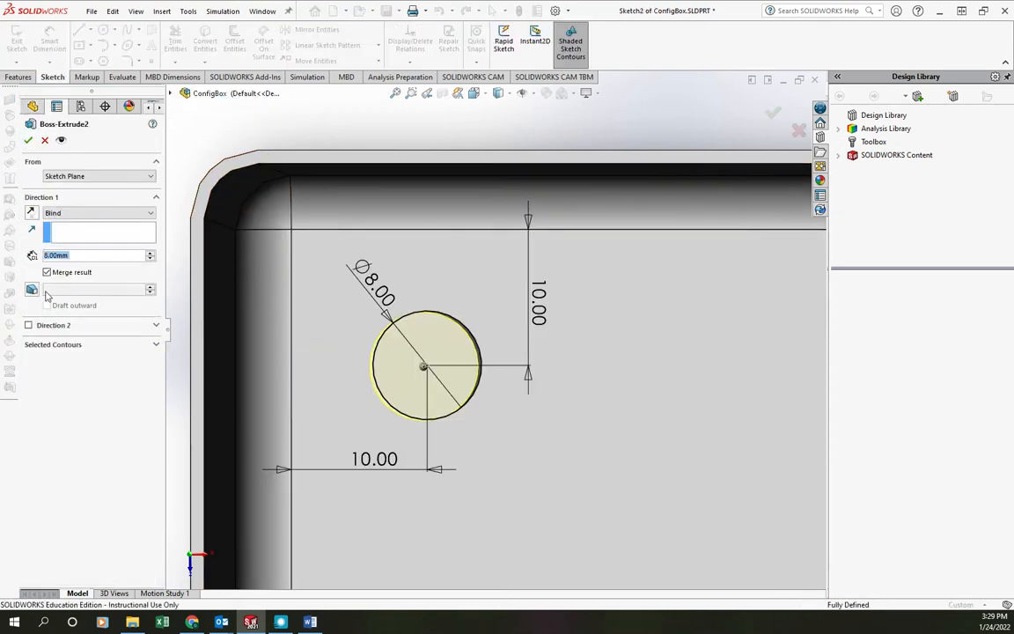
{"action": "left_click", "coordinate": [32, 290]}
{"action": "middle_click_drag", "start_coordinate": [269, 370], "coordinate": [264, 211]}
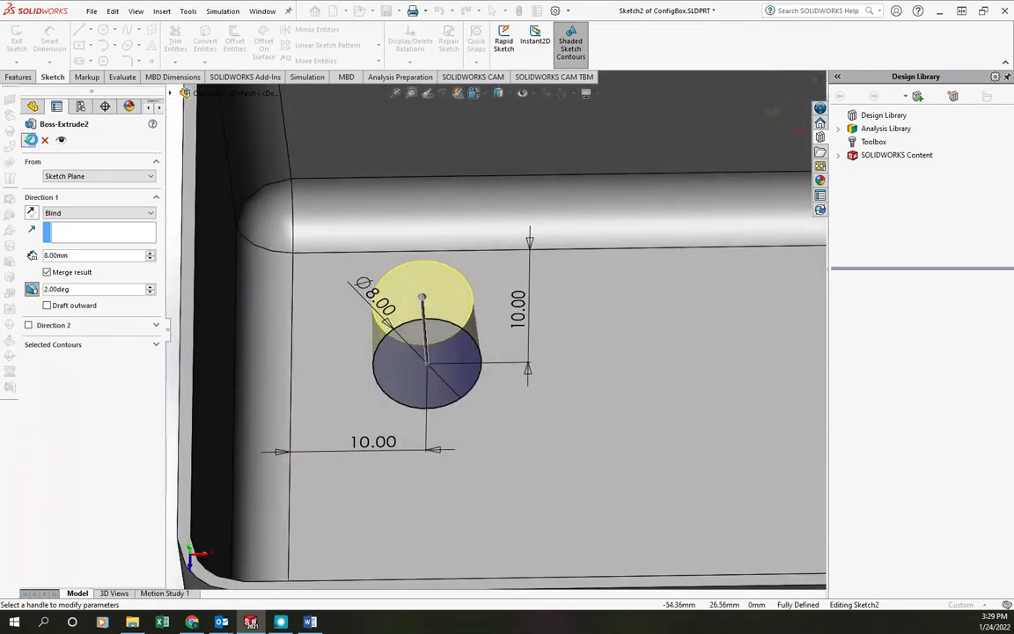
{"action": "left_click", "coordinate": [31, 140]}
Edit the rib's sketch, delete the conflicting relation where the vertical line meets the boss, and exit the sketch.
{"action": "middle_click_drag", "start_coordinate": [291, 265], "coordinate": [306, 305]}
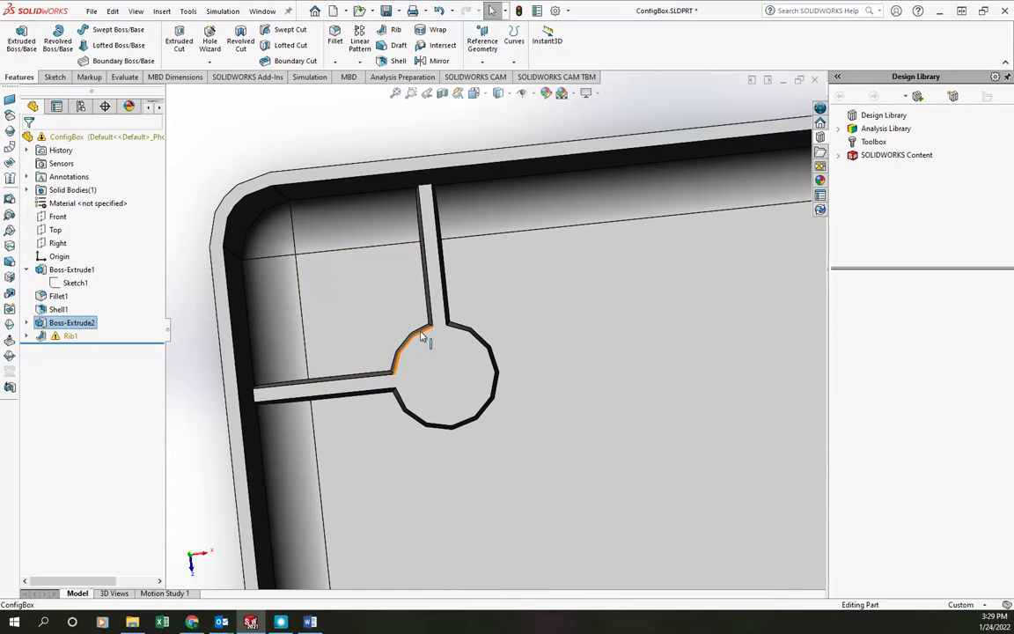
{"action": "scroll", "coordinate": [422, 337], "scroll_direction": "up", "scroll_amount": 2}
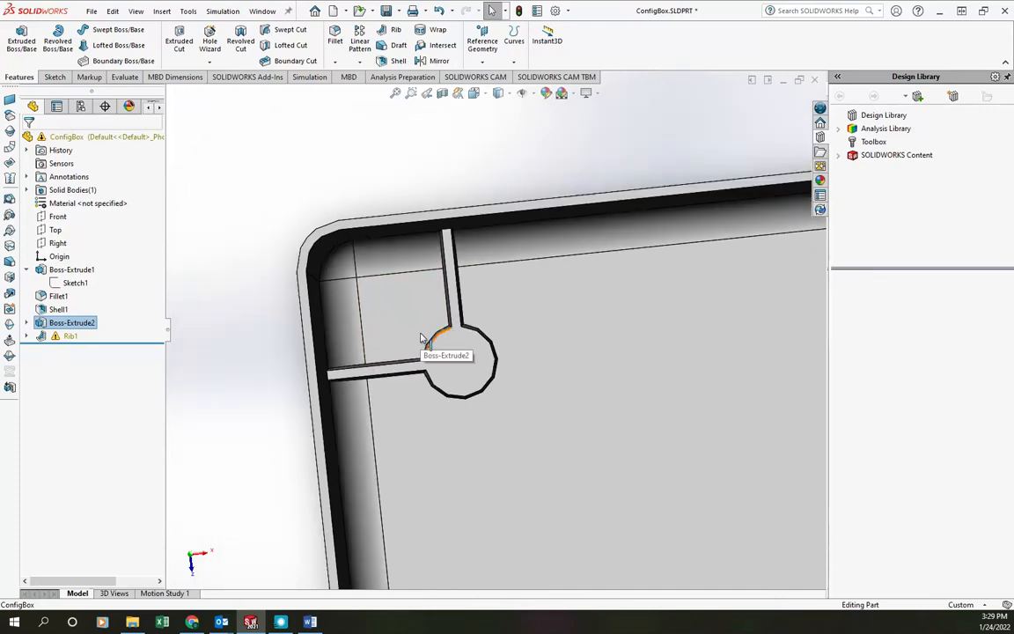
{"action": "middle_click_drag", "start_coordinate": [226, 366], "coordinate": [220, 322]}
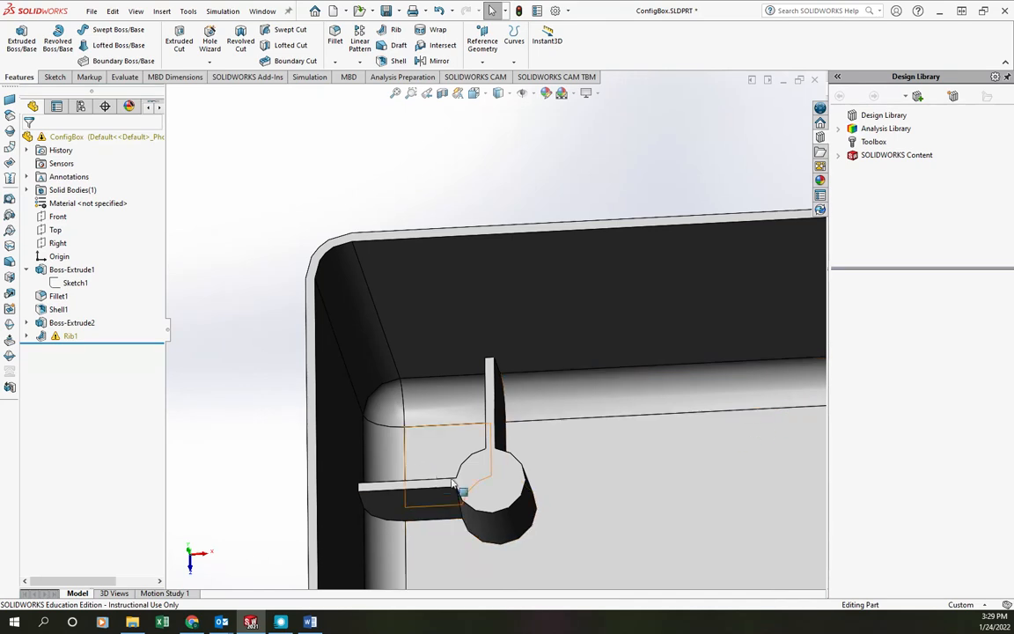
{"action": "left_click", "coordinate": [491, 486]}
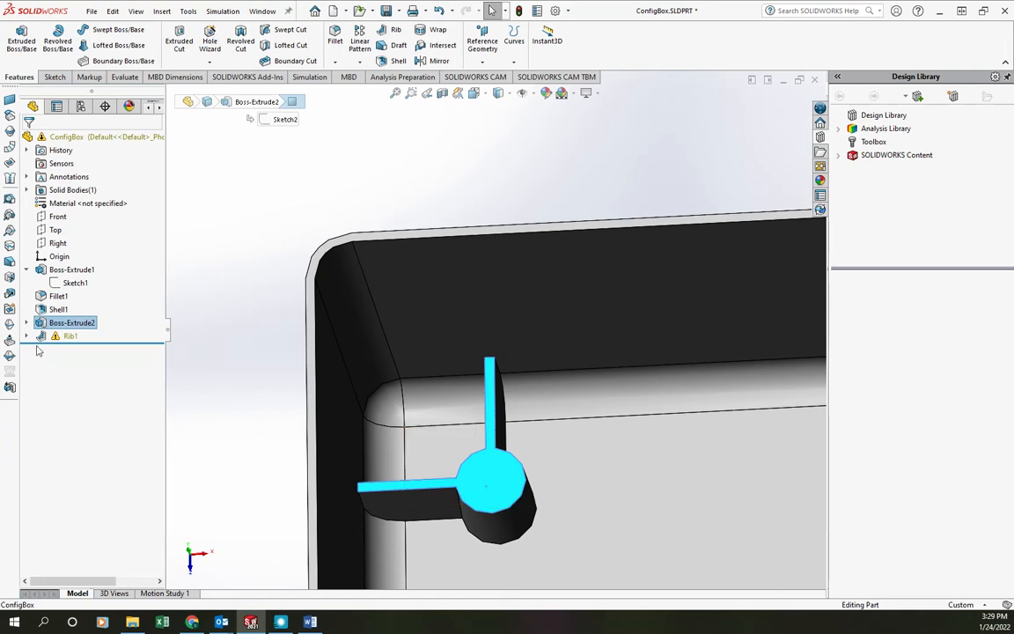
{"action": "left_click", "coordinate": [62, 335]}
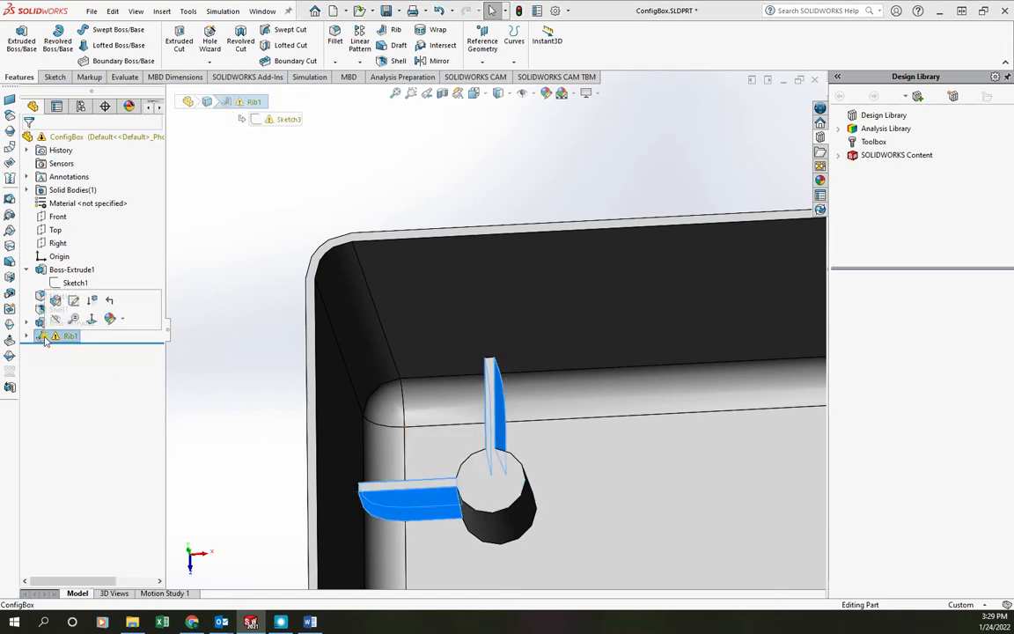
{"action": "left_click", "coordinate": [74, 302]}
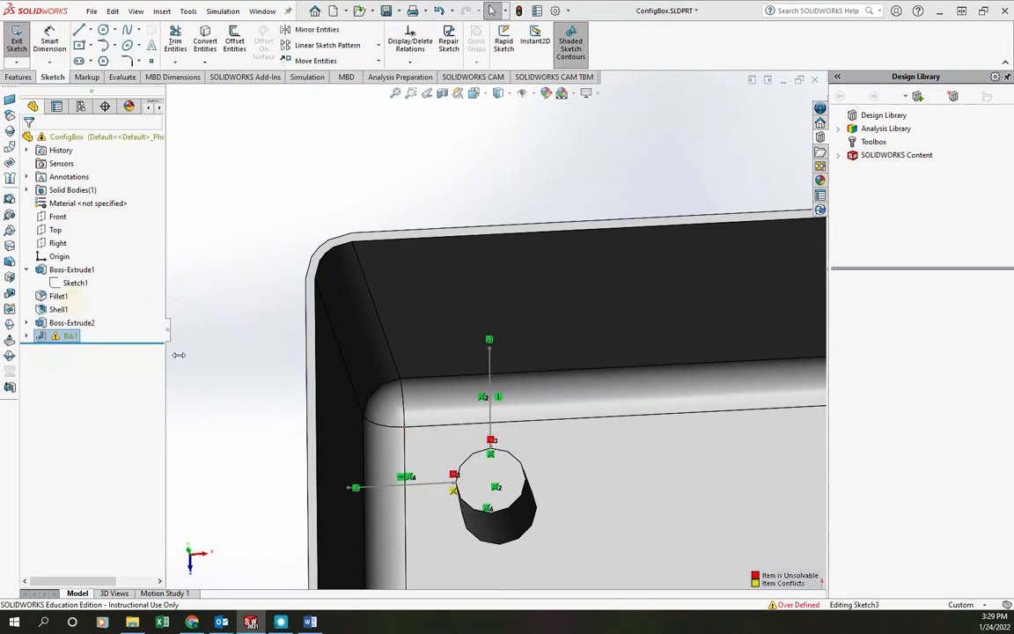
{"action": "left_click", "coordinate": [490, 441]}
{"action": "key", "text": "Delete"}
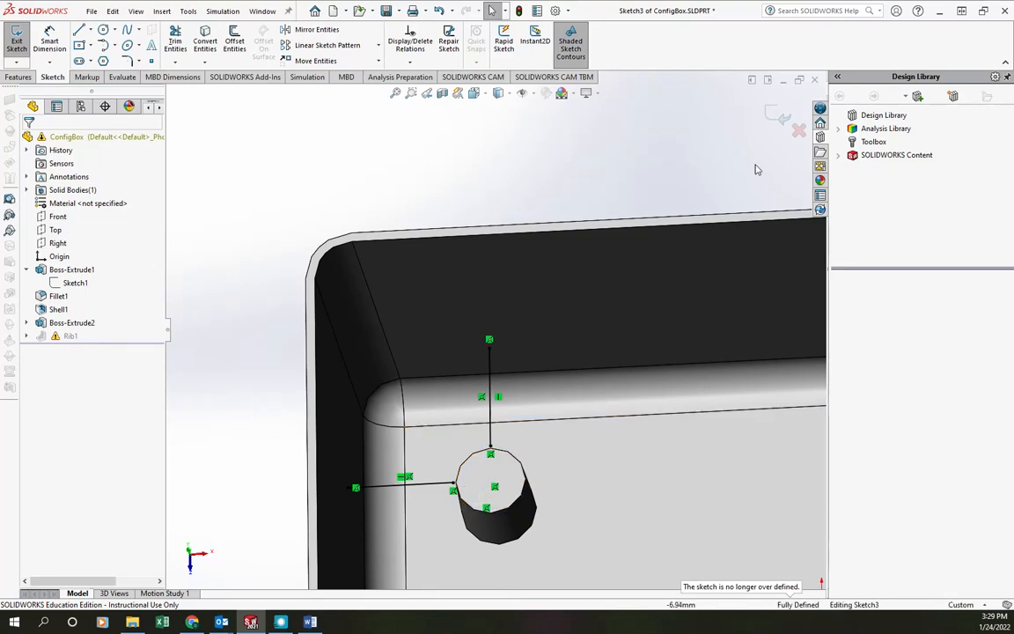
{"action": "left_click", "coordinate": [780, 115]}
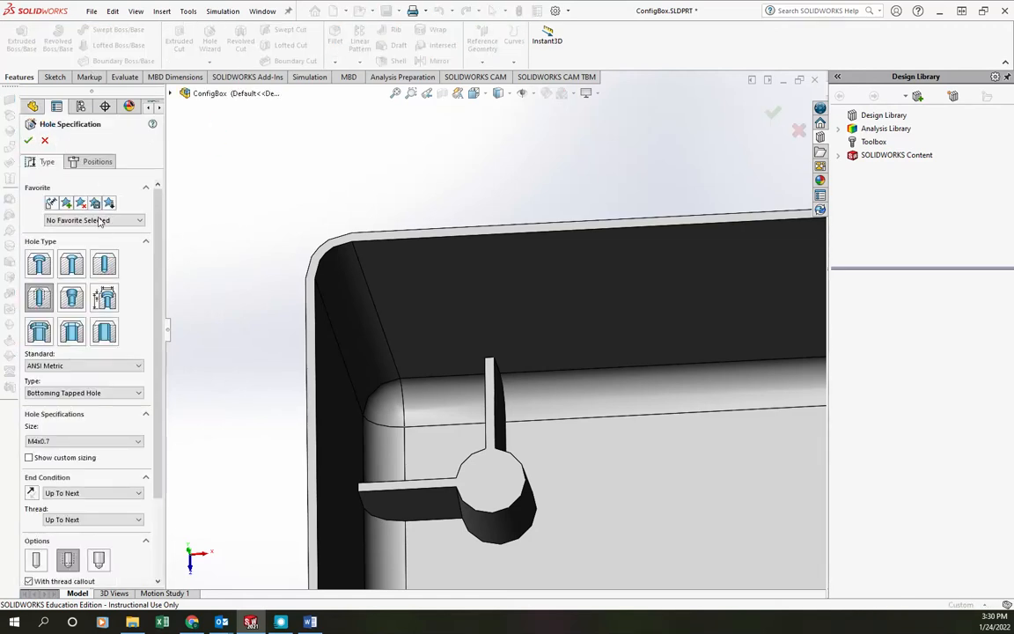
Place the M4x0.7 bottoming tapped hole at the center of the boss's top face.
{"action": "left_click", "coordinate": [86, 163]}
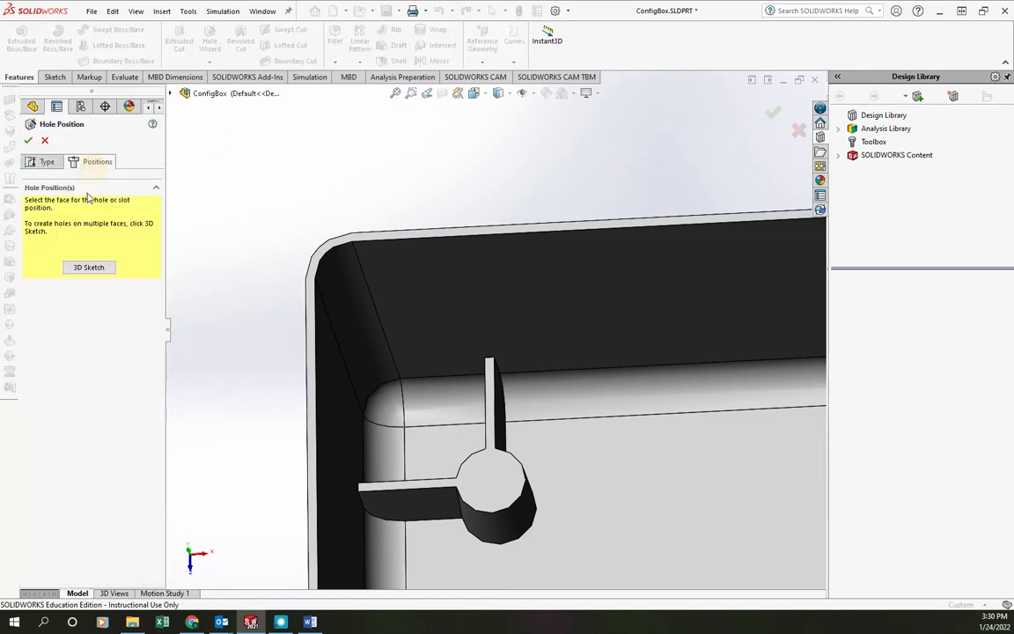
{"action": "left_click", "coordinate": [492, 480]}
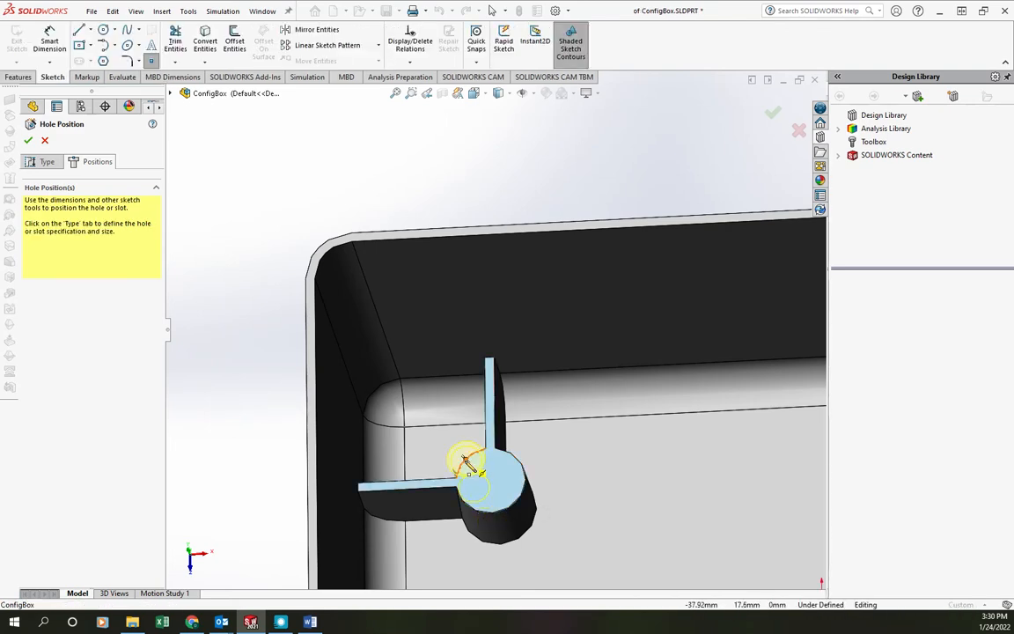
{"action": "left_click", "coordinate": [491, 480]}
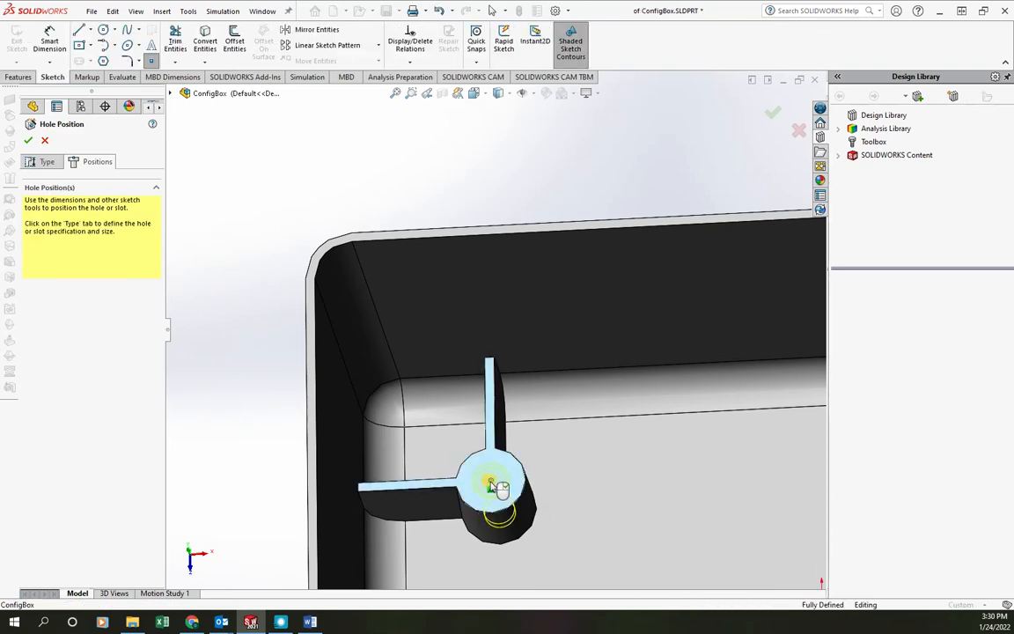
Set the tapped hole's end condition to Up To Surface, selecting the box's floor face, and confirm the hole.
{"action": "left_click", "coordinate": [48, 164]}
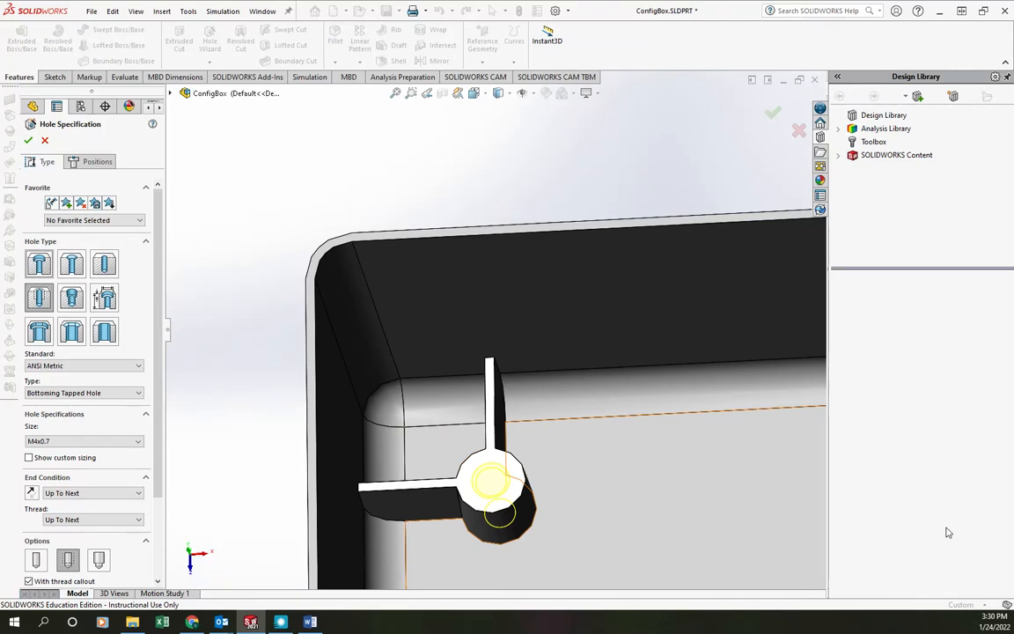
{"action": "scroll", "coordinate": [471, 496], "scroll_direction": "up", "scroll_amount": 2}
{"action": "scroll", "coordinate": [472, 495], "scroll_direction": "down", "scroll_amount": 4}
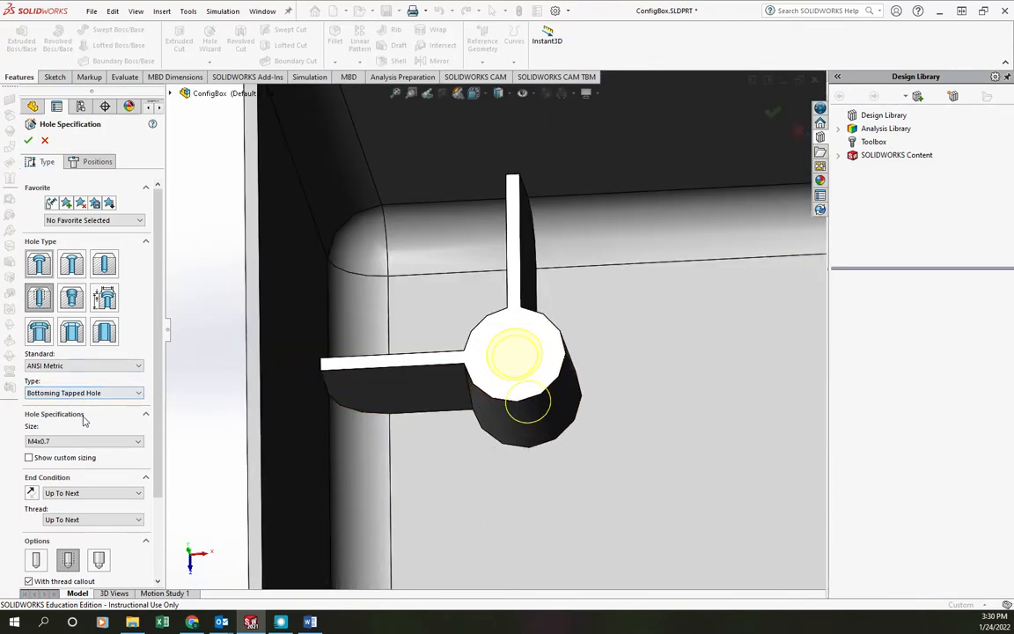
{"action": "scroll", "coordinate": [84, 420], "scroll_direction": "down", "scroll_amount": 3}
{"action": "left_click", "coordinate": [63, 390]}
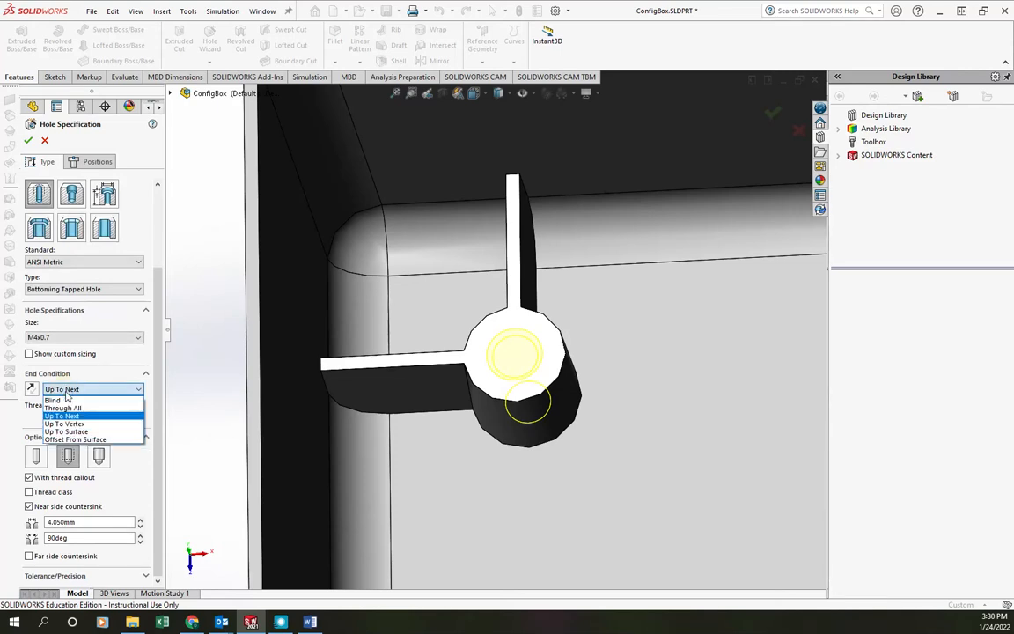
{"action": "left_click", "coordinate": [66, 431]}
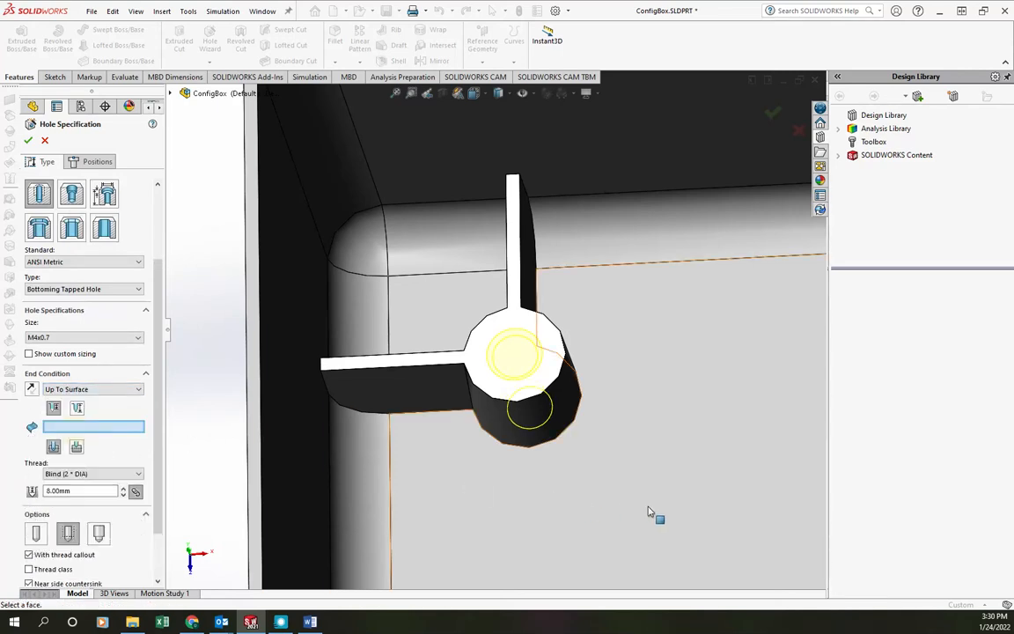
{"action": "left_click", "coordinate": [661, 511]}
{"action": "middle_click_drag", "start_coordinate": [675, 511], "coordinate": [522, 402]}
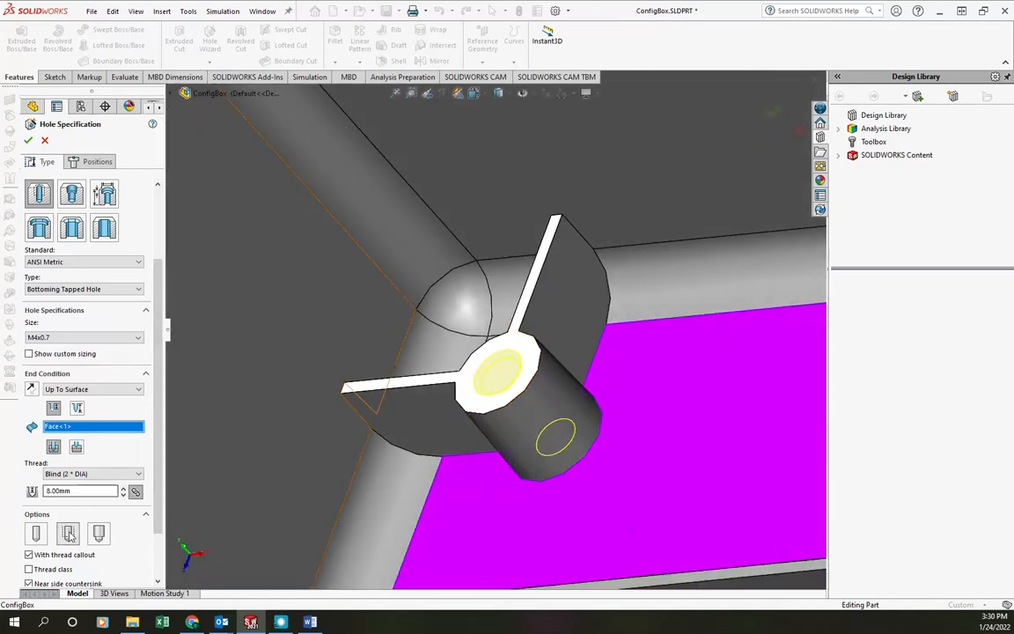
{"action": "scroll", "coordinate": [62, 488], "scroll_direction": "down", "scroll_amount": 2}
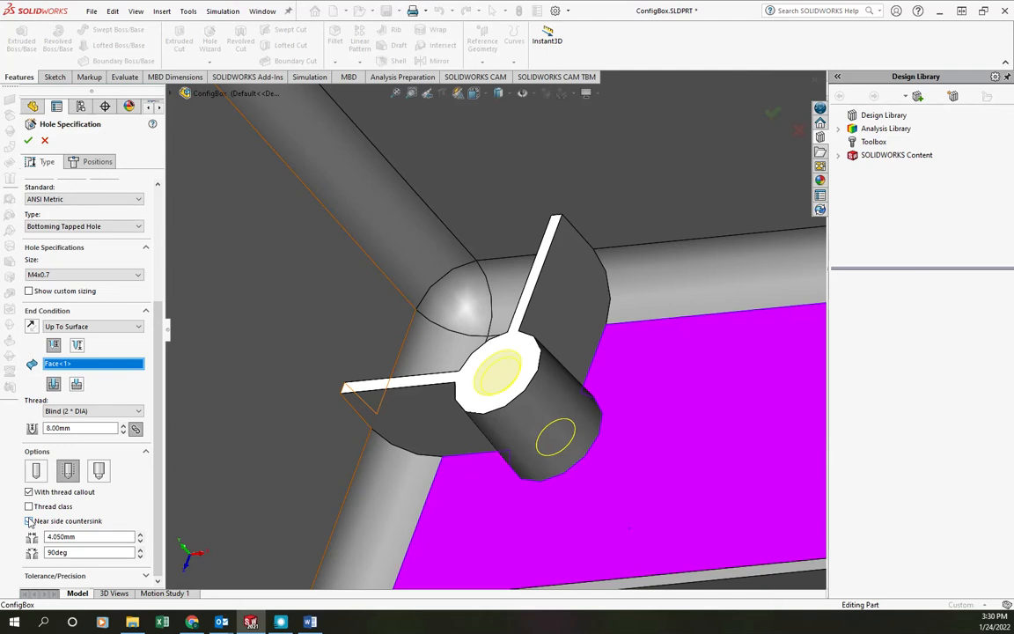
{"action": "middle_click_drag", "start_coordinate": [505, 368], "coordinate": [517, 381]}
{"action": "left_click", "coordinate": [30, 142]}
Mirror the boss, rib and tapped hole about the Right plane.
{"action": "mouse_move", "coordinate": [340, 336]}
{"action": "middle_mouse_down"}
{"action": "mouse_move", "coordinate": [392, 256]}
{"action": "mouse_move", "coordinate": [338, 253]}
{"action": "mouse_move", "coordinate": [414, 263]}
{"action": "mouse_move", "coordinate": [346, 262]}
{"action": "mouse_move", "coordinate": [408, 341]}
{"action": "middle_mouse_up"}
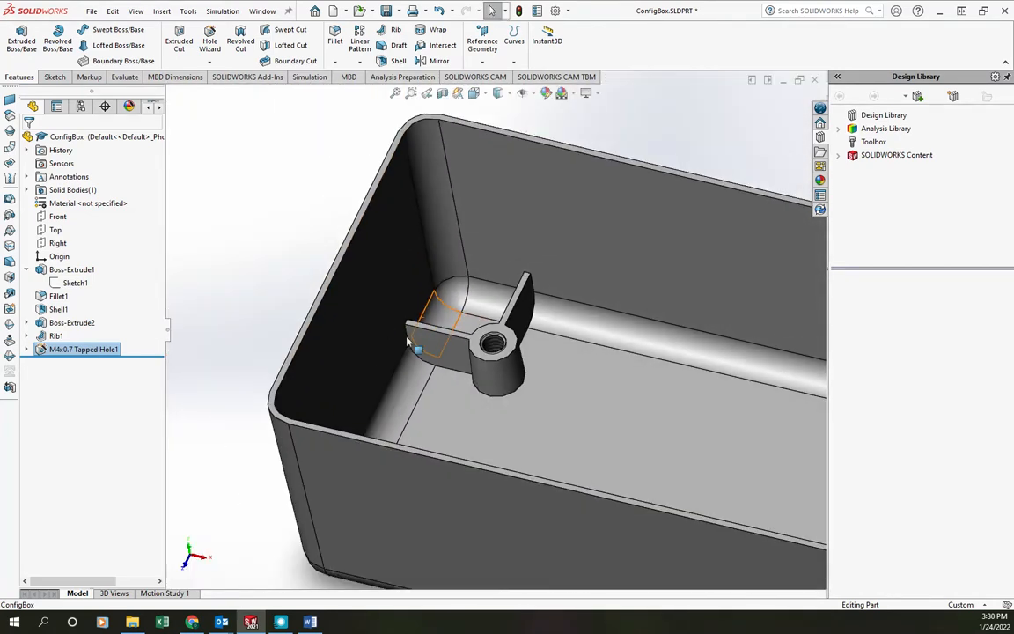
{"action": "scroll", "coordinate": [407, 341], "scroll_direction": "up", "scroll_amount": 4}
{"action": "middle_click_drag", "start_coordinate": [559, 409], "coordinate": [562, 394]}
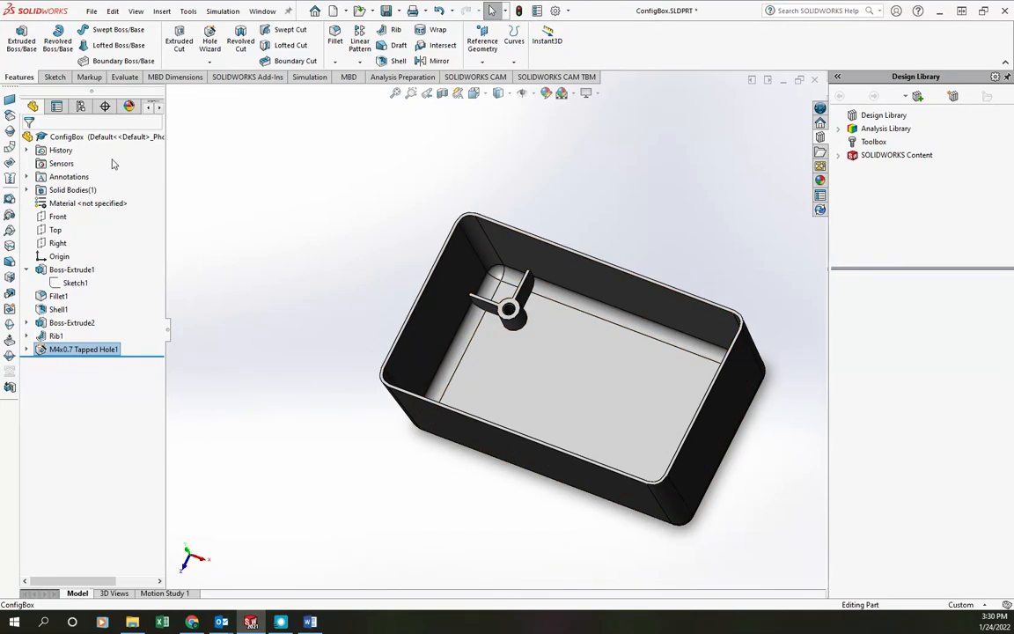
{"action": "left_click", "coordinate": [57, 243]}
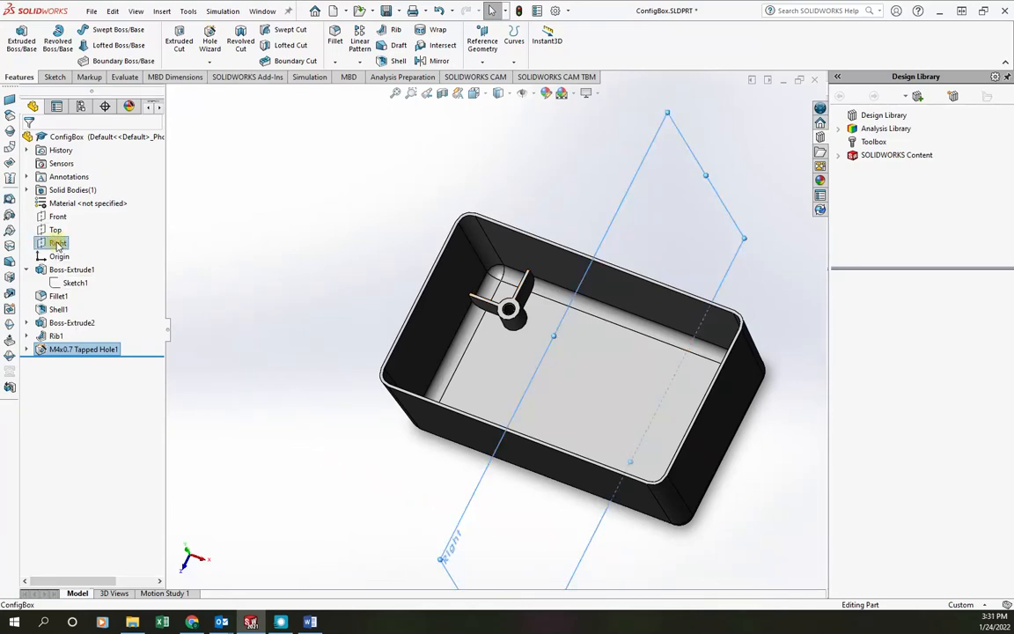
{"action": "left_click", "coordinate": [438, 61]}
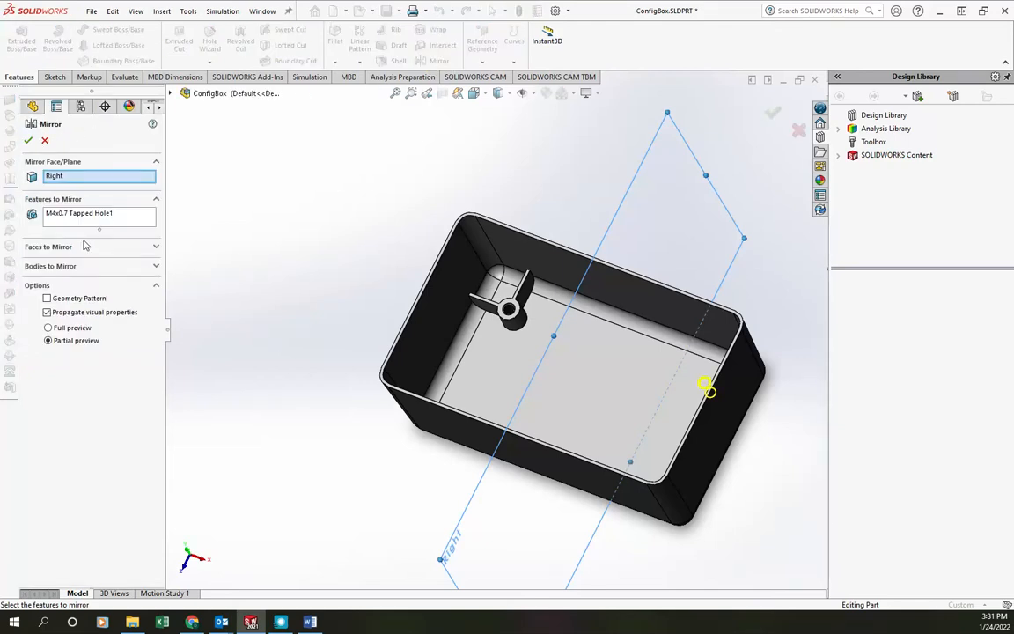
{"action": "left_click", "coordinate": [104, 226]}
{"action": "left_click", "coordinate": [173, 95]}
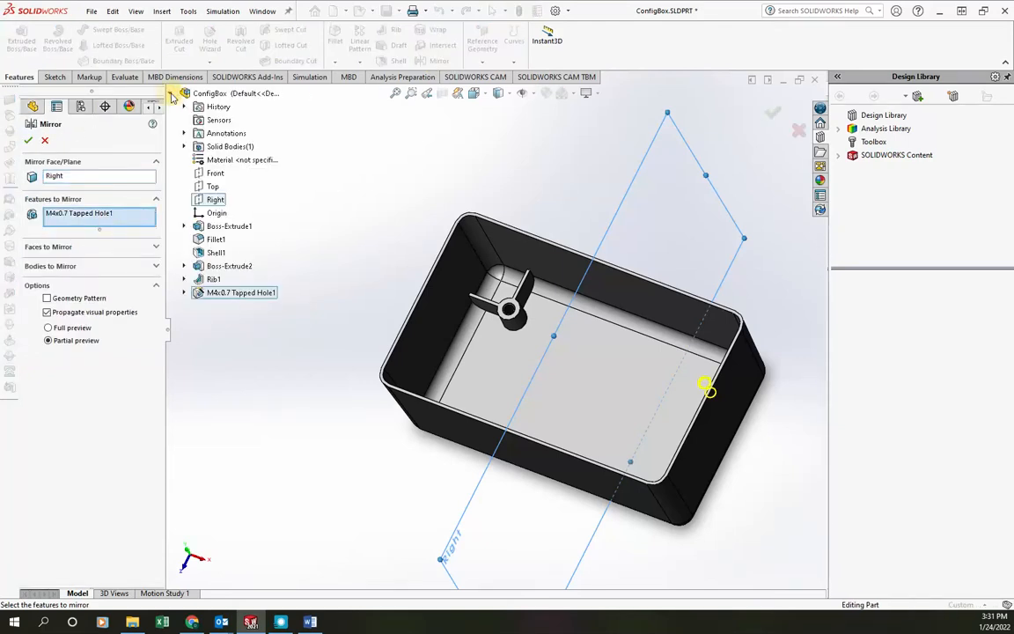
{"action": "left_click", "coordinate": [229, 266]}
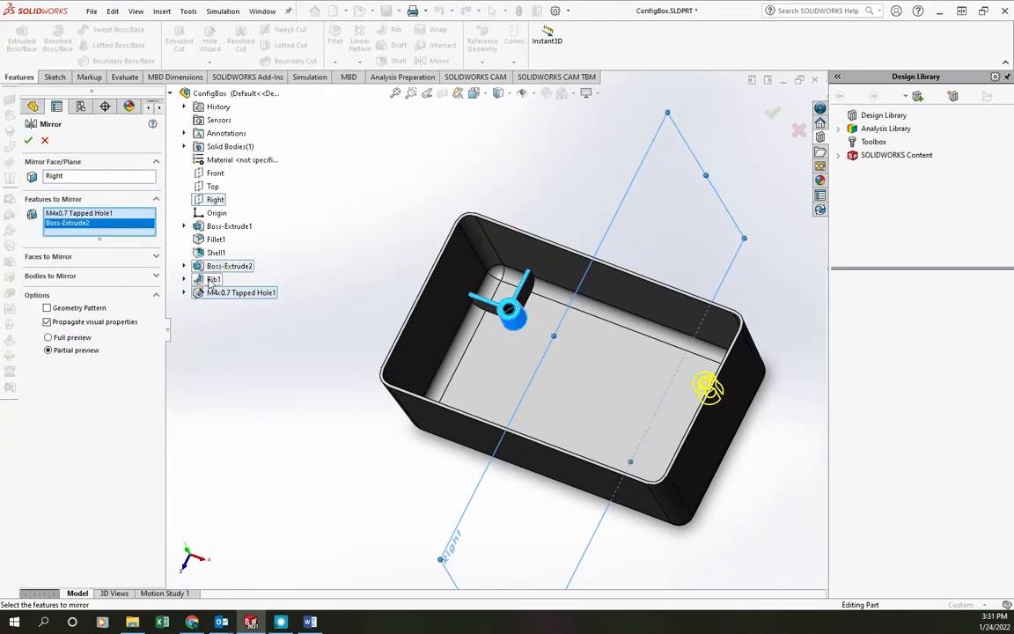
{"action": "left_click", "coordinate": [211, 280]}
{"action": "left_click", "coordinate": [30, 141]}
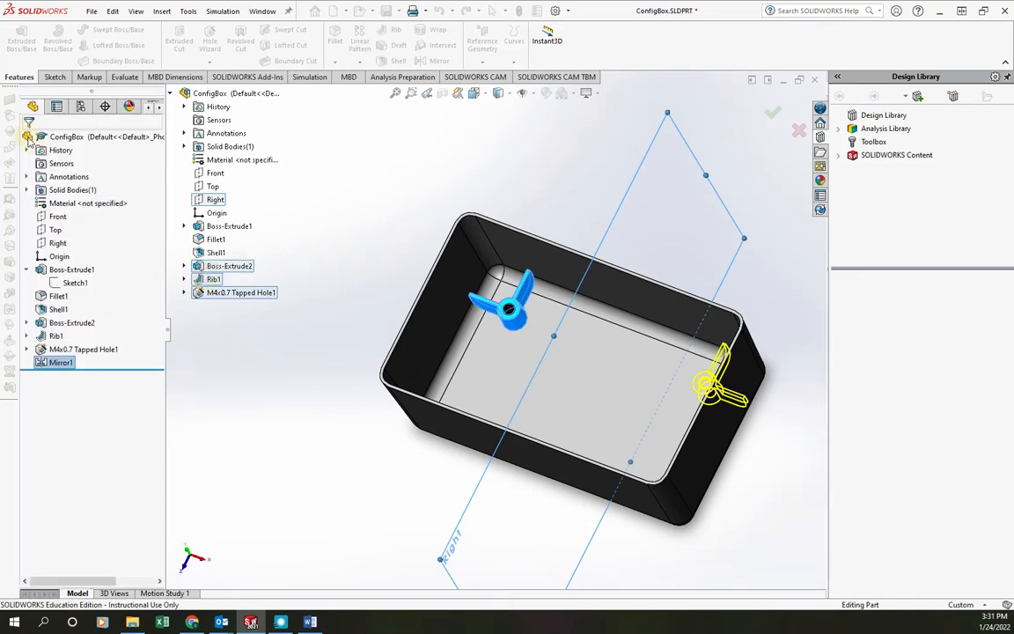
Mirror the first mirror feature about the Front plane to fill the remaining corners.
{"action": "left_click", "coordinate": [61, 363]}
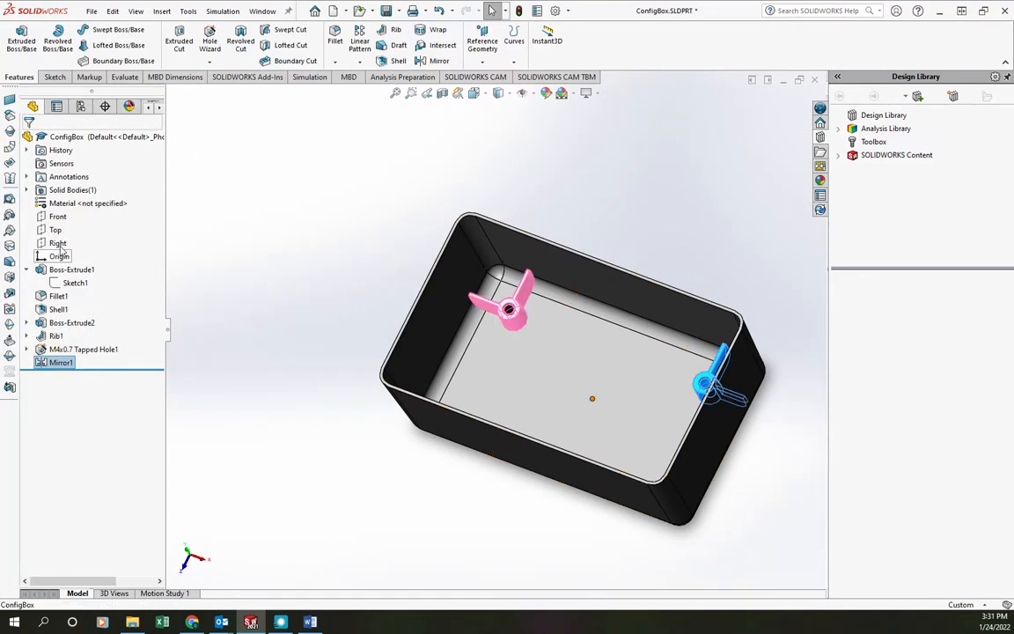
{"action": "left_click", "coordinate": [56, 218]}
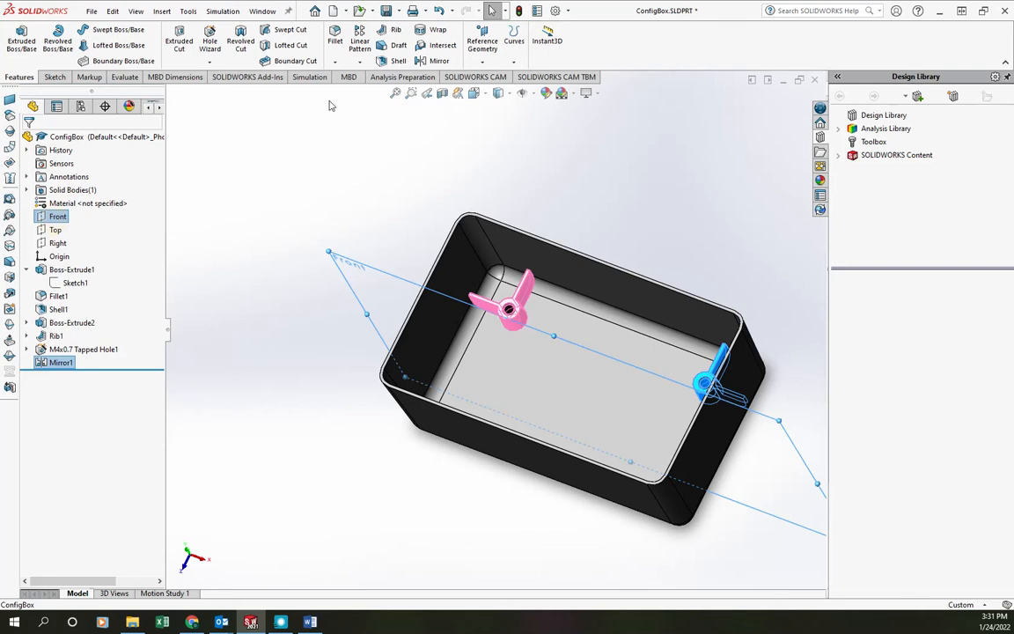
{"action": "left_click", "coordinate": [437, 62]}
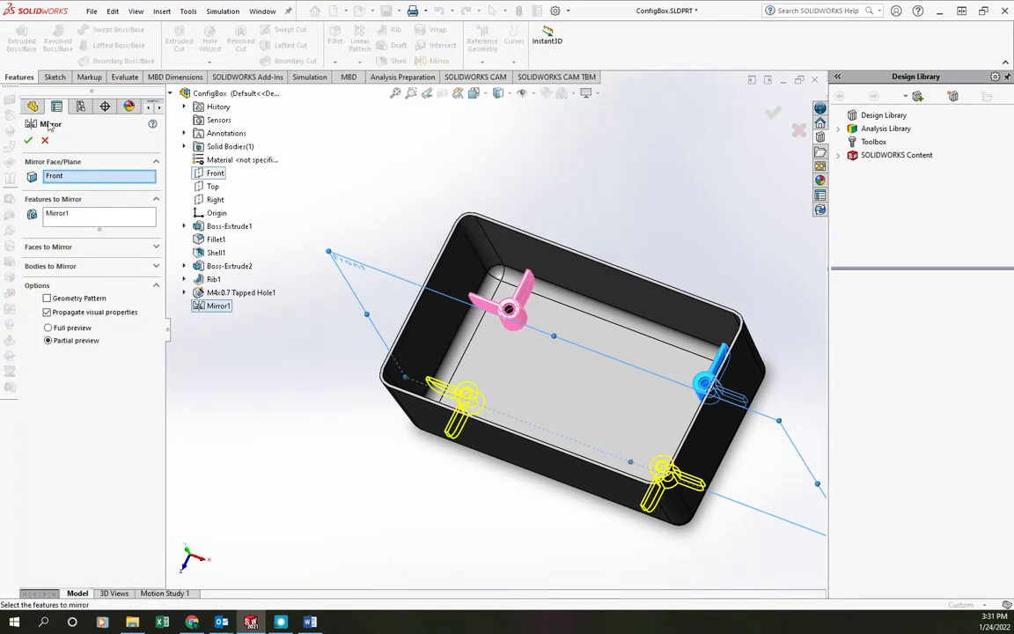
{"action": "left_click", "coordinate": [29, 142]}
Hide the tapped hole's two sketches.
{"action": "middle_click_drag", "start_coordinate": [361, 247], "coordinate": [220, 158]}
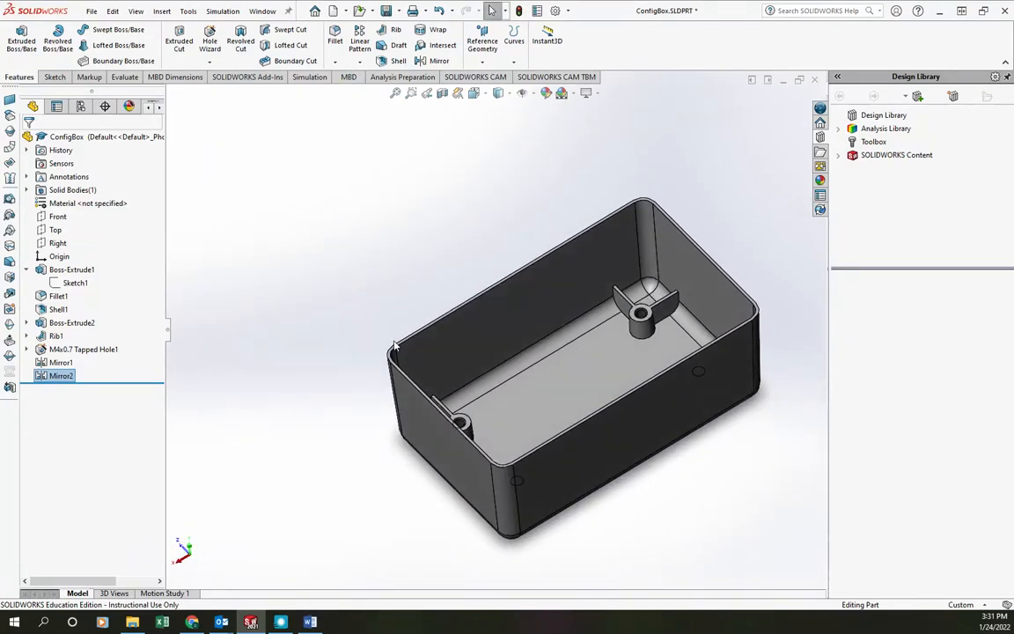
{"action": "left_click", "coordinate": [26, 349]}
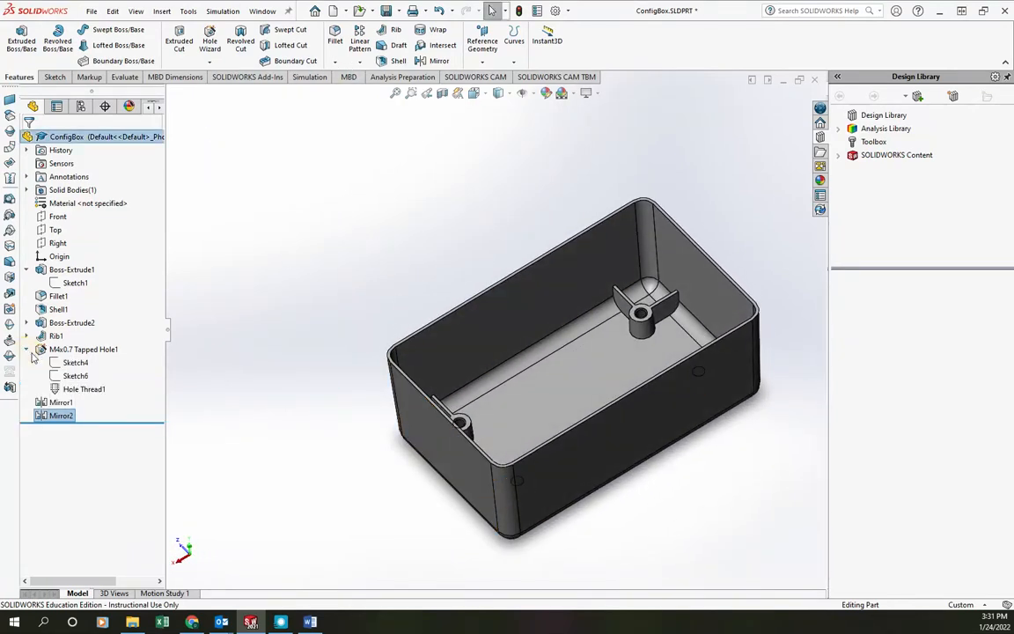
{"action": "right_click", "coordinate": [74, 390]}
{"action": "key", "text": "Escape"}
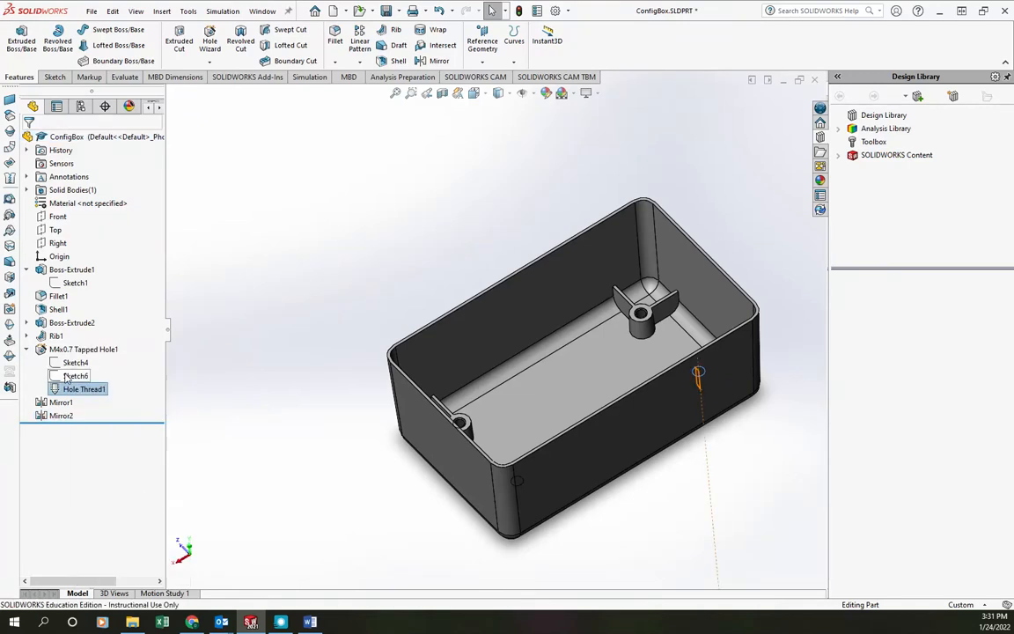
{"action": "right_click", "coordinate": [75, 376]}
{"action": "left_click", "coordinate": [79, 355]}
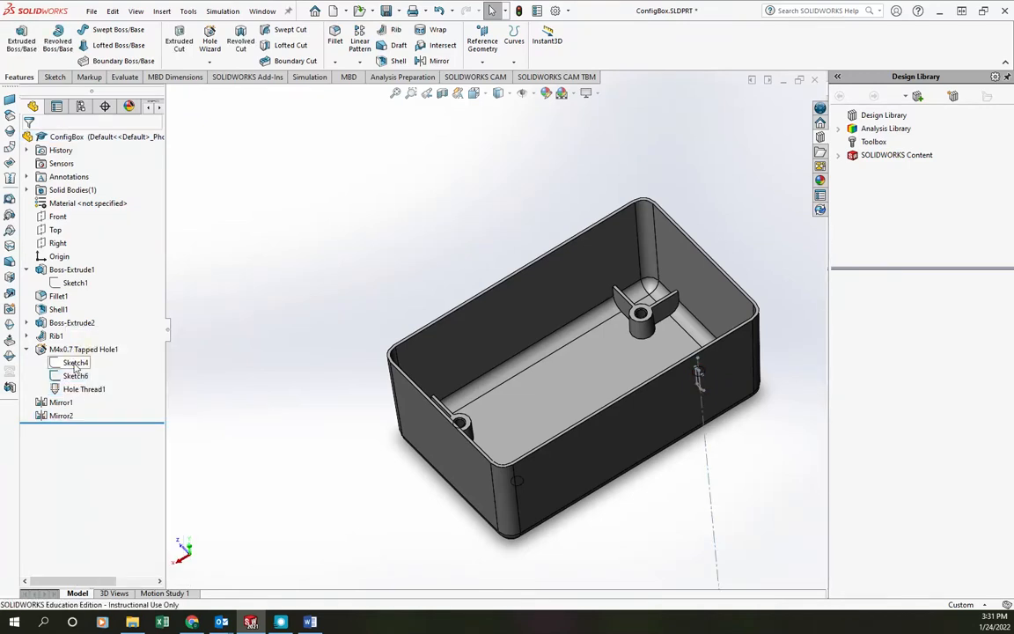
{"action": "right_click", "coordinate": [76, 365]}
{"action": "left_click", "coordinate": [85, 346]}
{"action": "mouse_move", "coordinate": [254, 330]}
{"action": "middle_mouse_down"}
{"action": "mouse_move", "coordinate": [294, 334]}
{"action": "mouse_move", "coordinate": [210, 312]}
{"action": "middle_mouse_up"}
{"action": "left_click", "coordinate": [89, 377]}
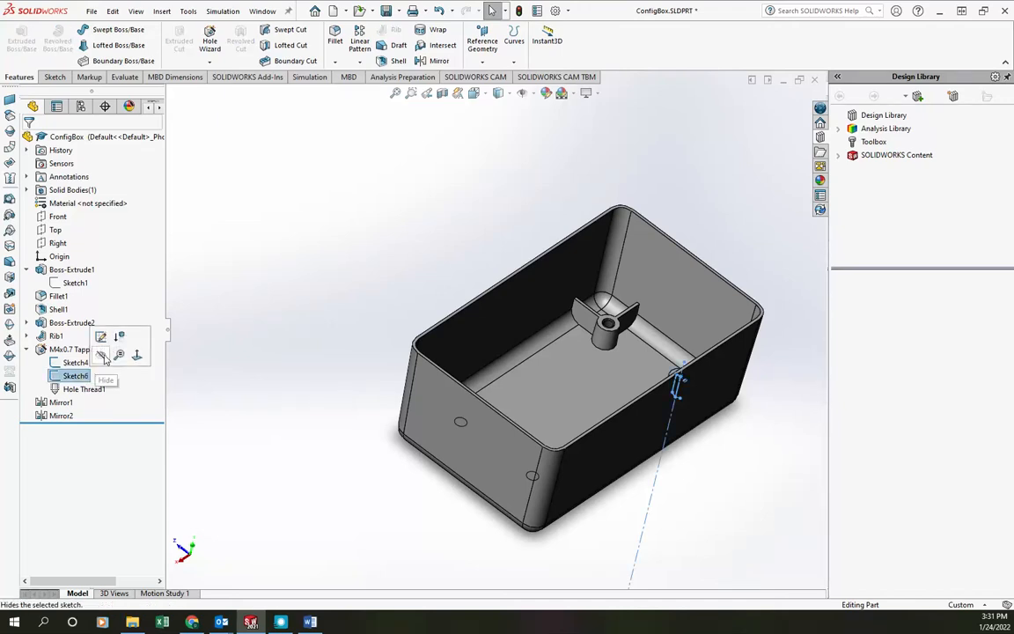
{"action": "left_click", "coordinate": [100, 355]}
Hide the tapped hole's cosmetic thread.
{"action": "left_click", "coordinate": [78, 364]}
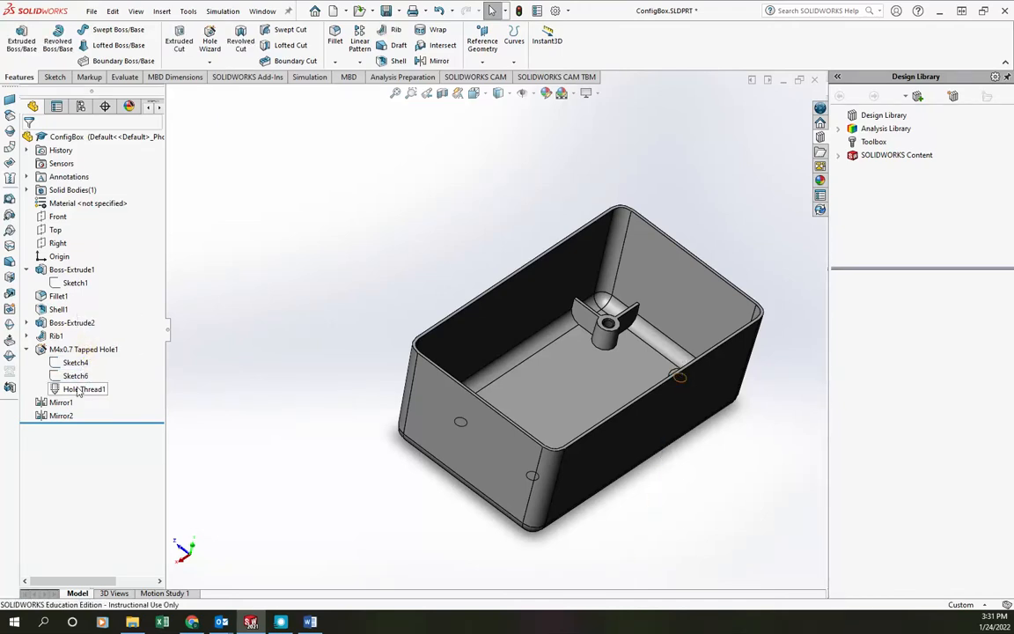
{"action": "left_click", "coordinate": [74, 388]}
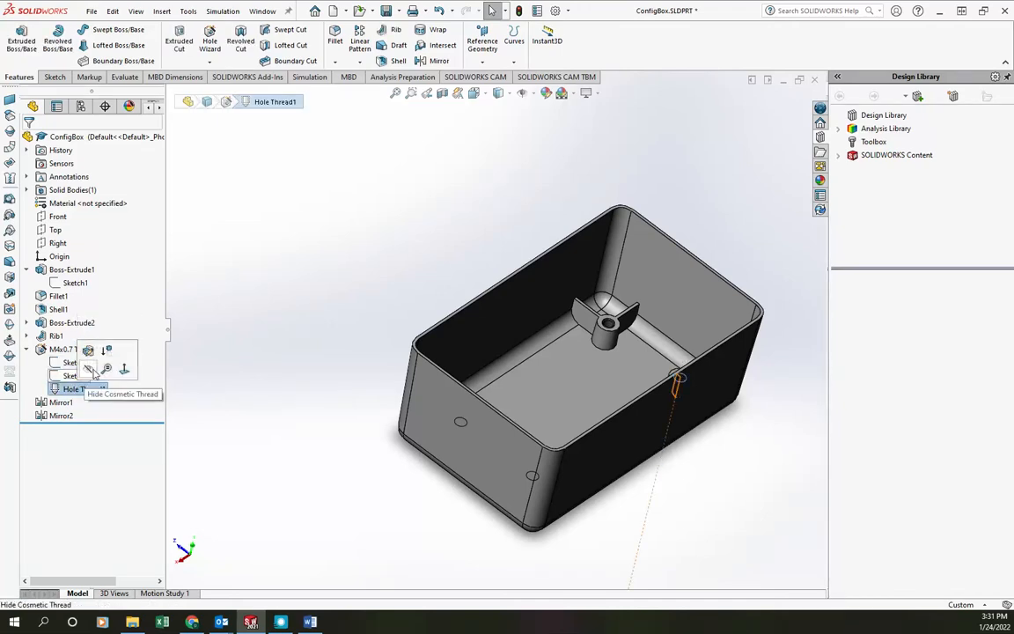
{"action": "left_click", "coordinate": [93, 372]}
{"action": "left_click", "coordinate": [289, 346]}
{"action": "middle_click_drag", "start_coordinate": [289, 346], "coordinate": [359, 283]}
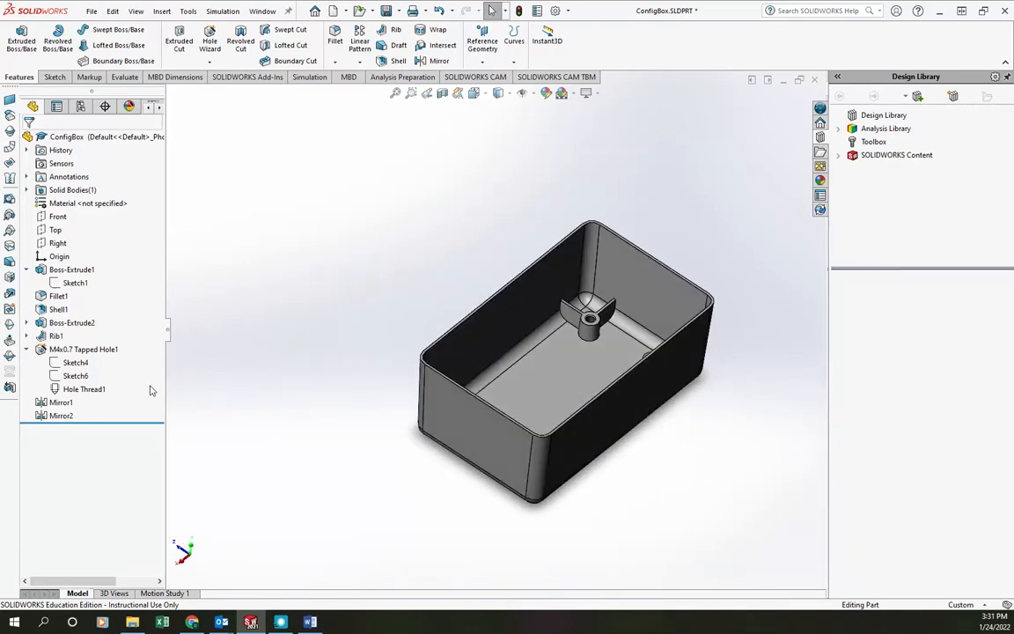
Suppress the features from Boss-Extrude2 through Mirror2.
{"action": "left_click", "coordinate": [26, 349]}
{"action": "middle_click_drag", "start_coordinate": [354, 329], "coordinate": [437, 380]}
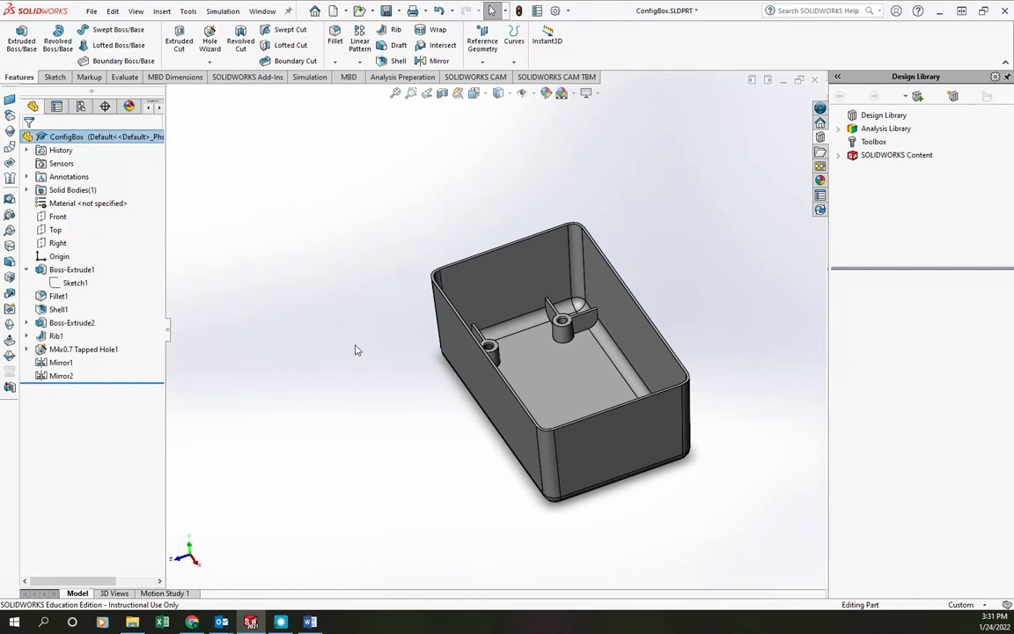
{"action": "left_click", "coordinate": [55, 326]}
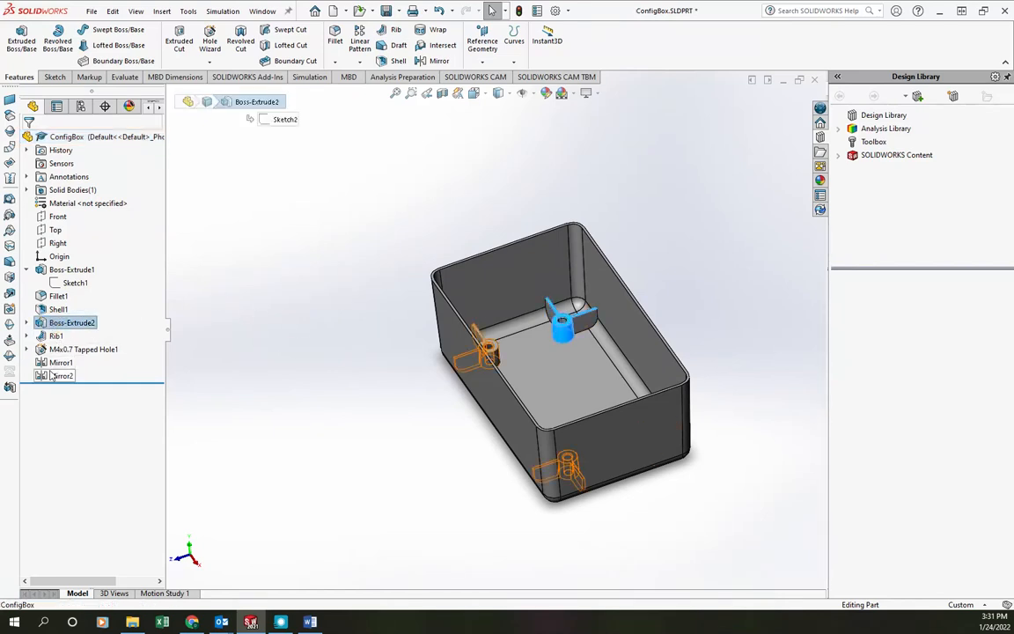
{"action": "left_click", "coordinate": [55, 374], "text": "shift"}
{"action": "left_click", "coordinate": [69, 344]}
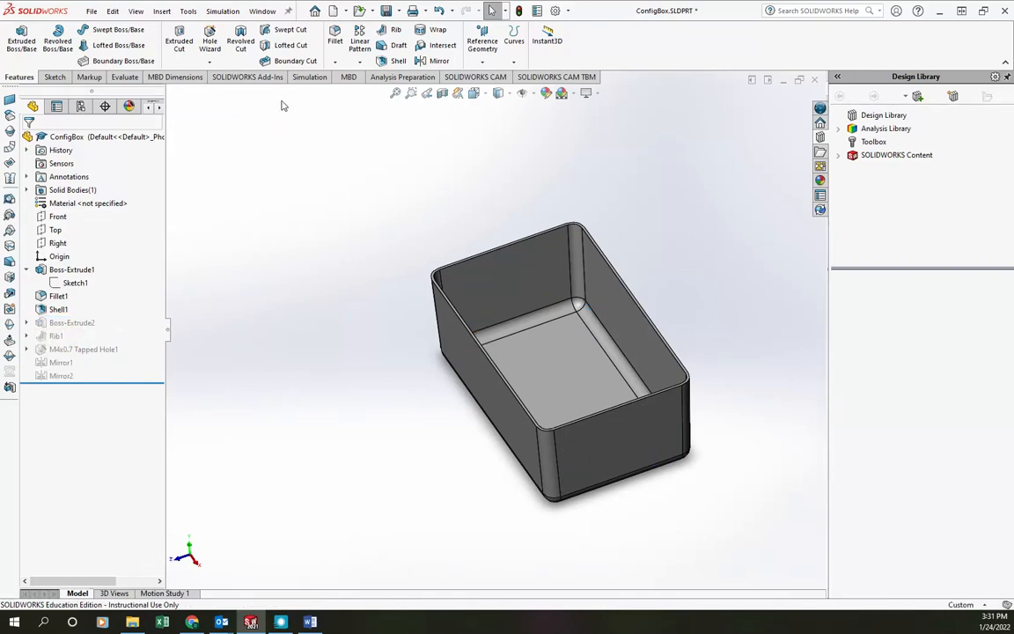
{"action": "left_click", "coordinate": [162, 11]}
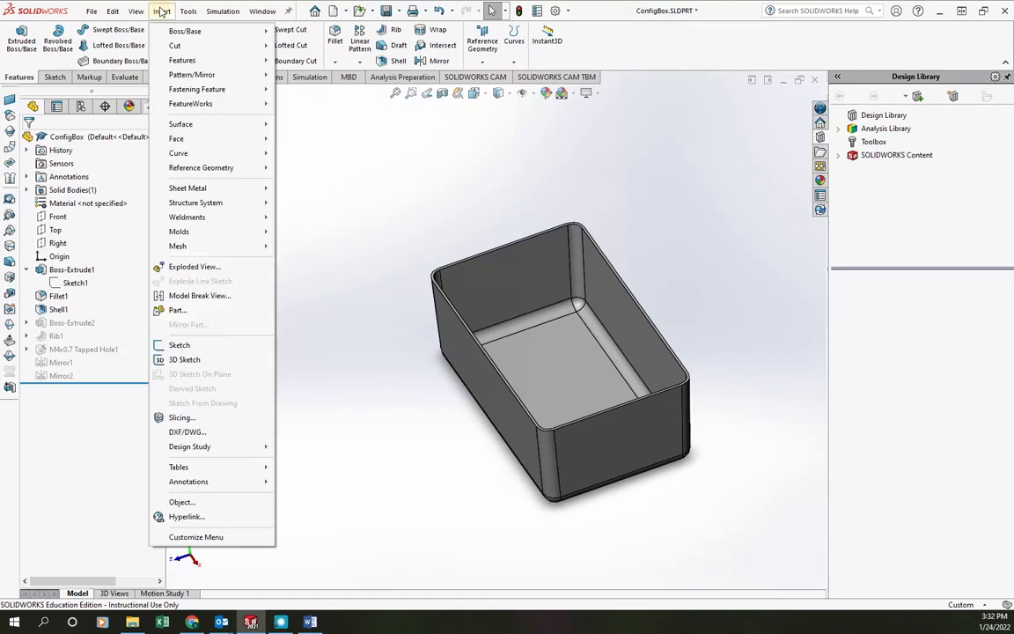
{"action": "mouse_move", "coordinate": [220, 92]}
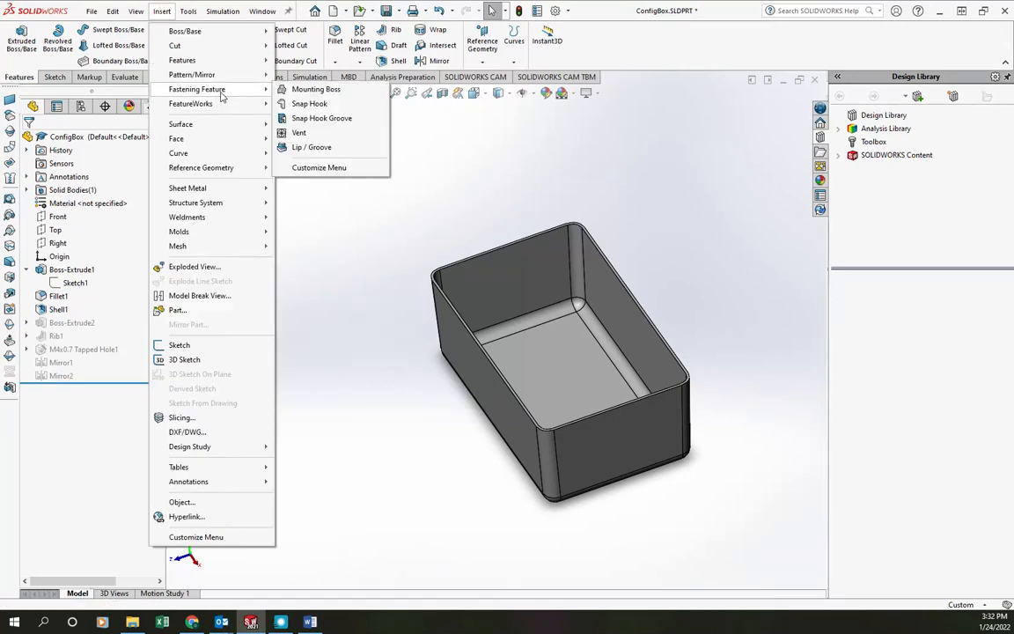
{"action": "left_click", "coordinate": [336, 92]}
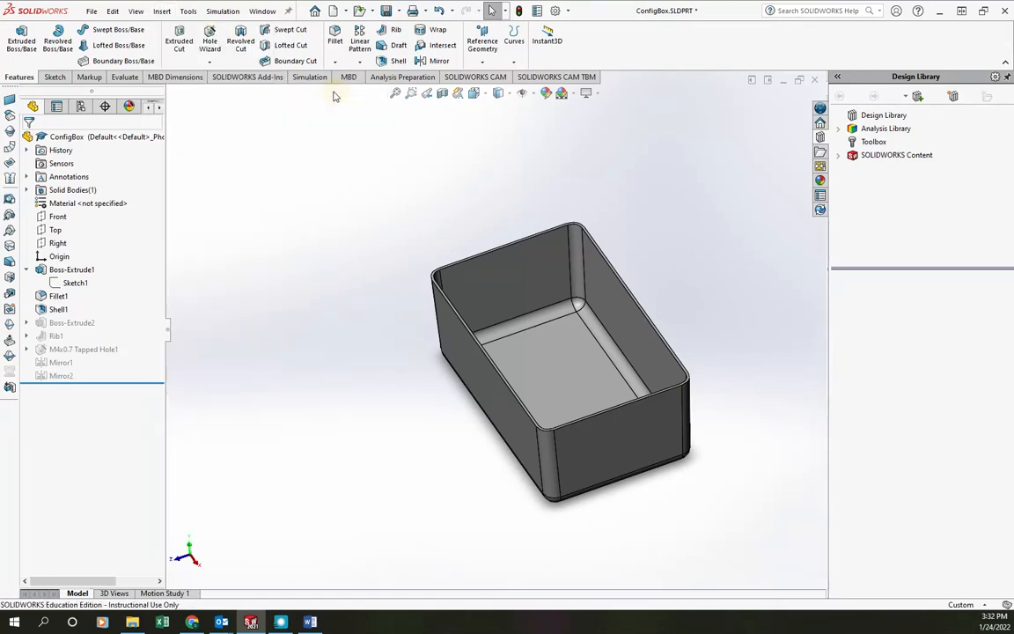
{"action": "left_click", "coordinate": [552, 376]}
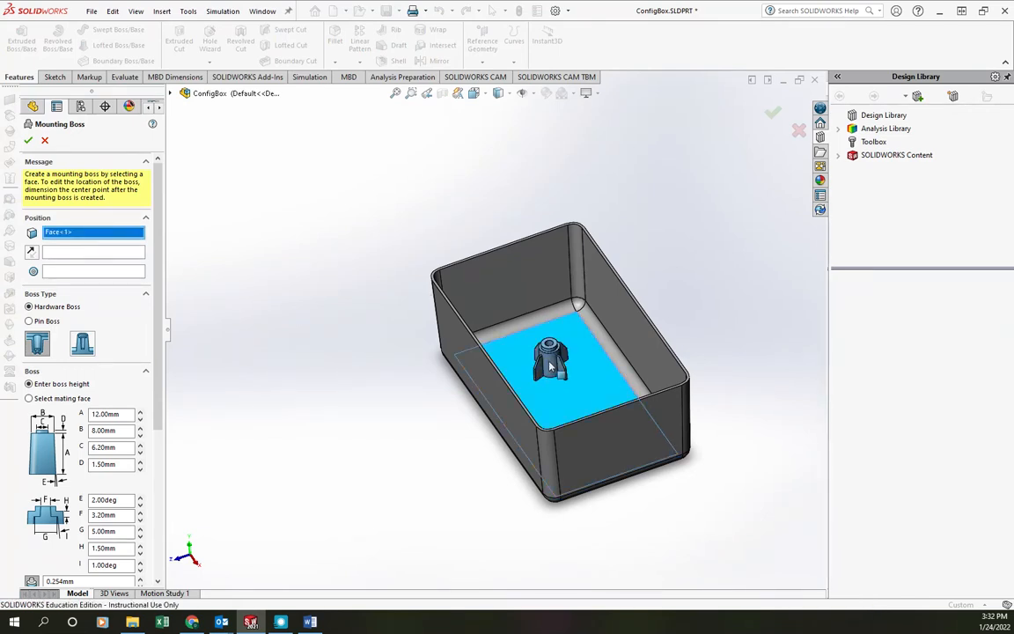
{"action": "left_click", "coordinate": [45, 141]}
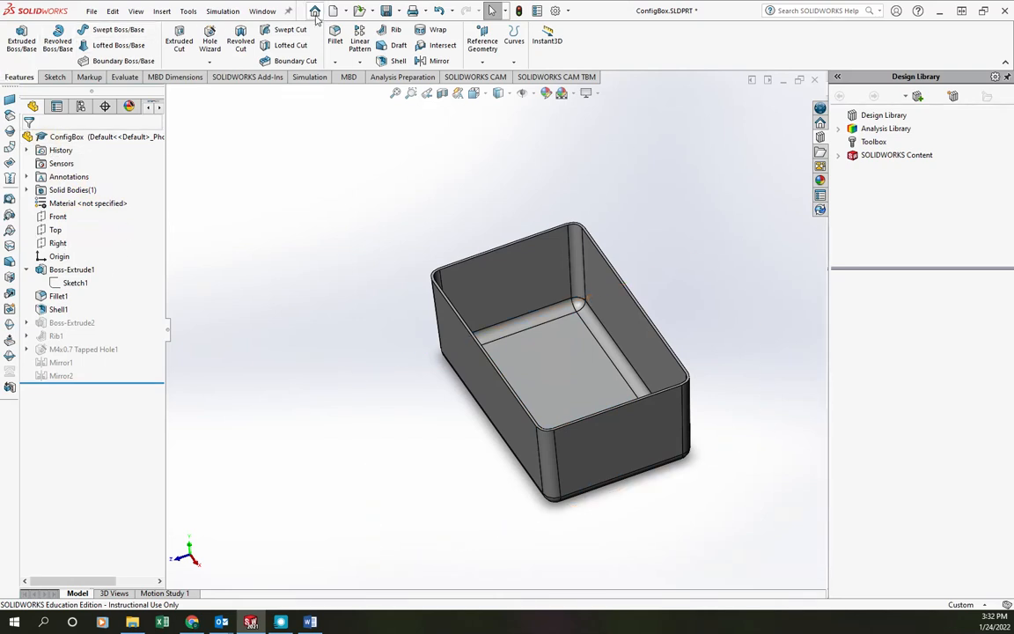
Start a sketch on the box's inner floor and place four sketch points near its corners.
{"action": "left_click", "coordinate": [533, 352]}
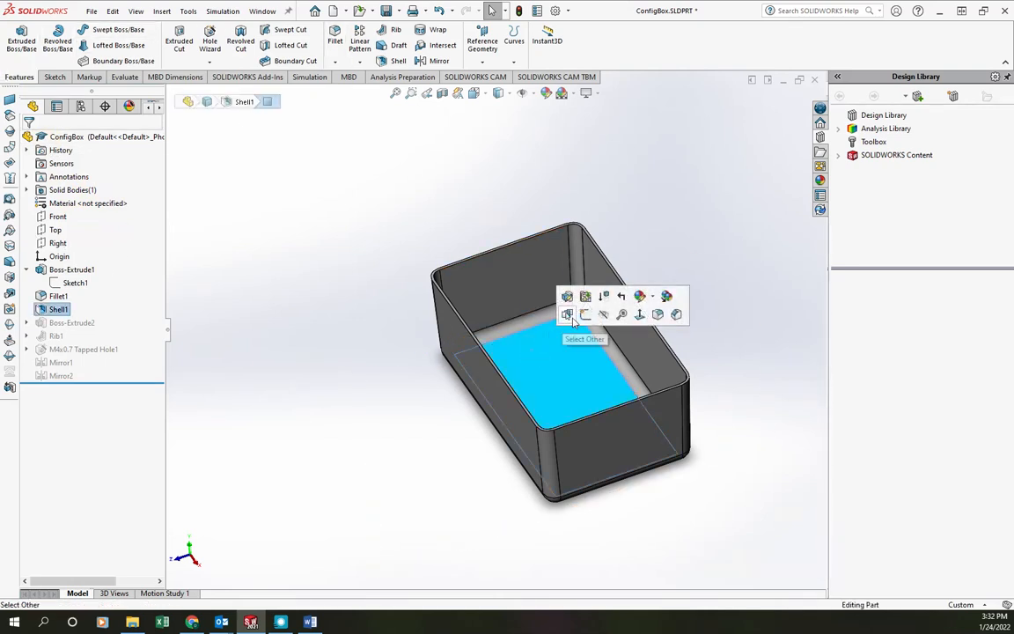
{"action": "left_click", "coordinate": [584, 318]}
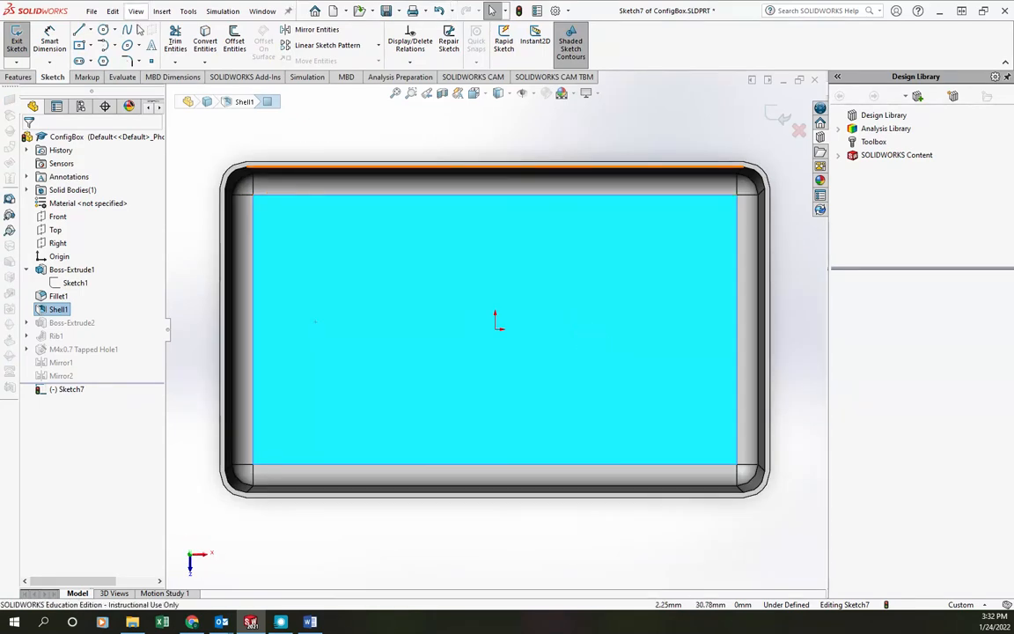
{"action": "left_click", "coordinate": [150, 62]}
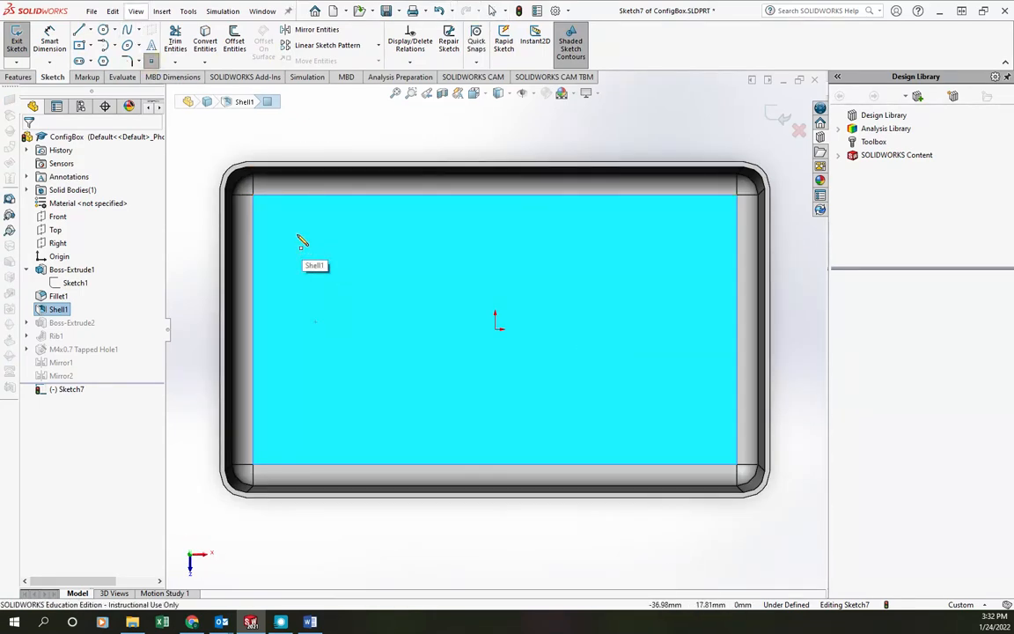
{"action": "left_click", "coordinate": [297, 235]}
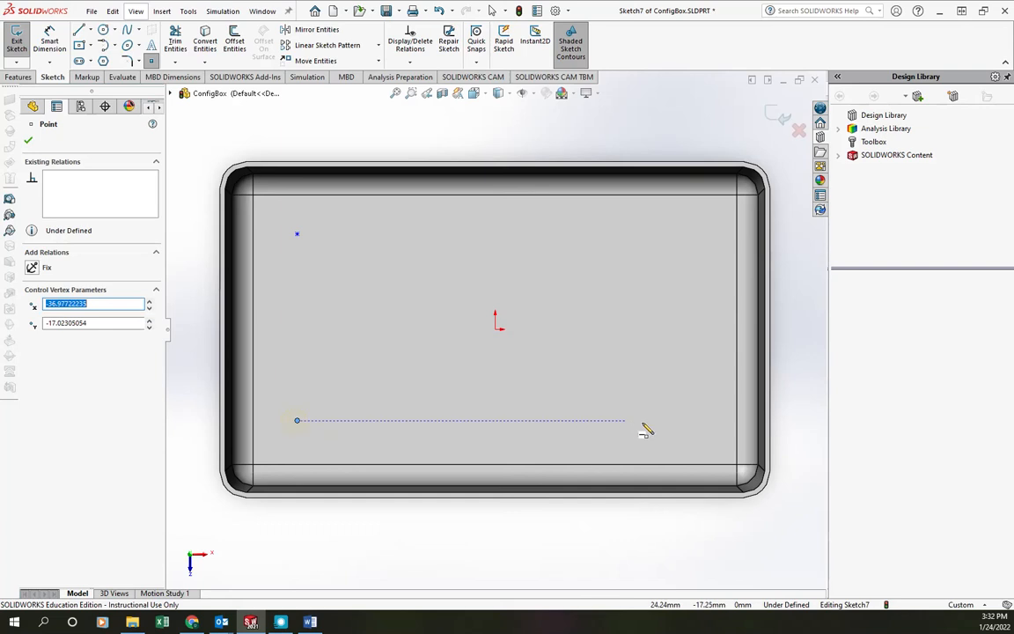
{"action": "left_click", "coordinate": [667, 420]}
{"action": "left_click", "coordinate": [668, 233]}
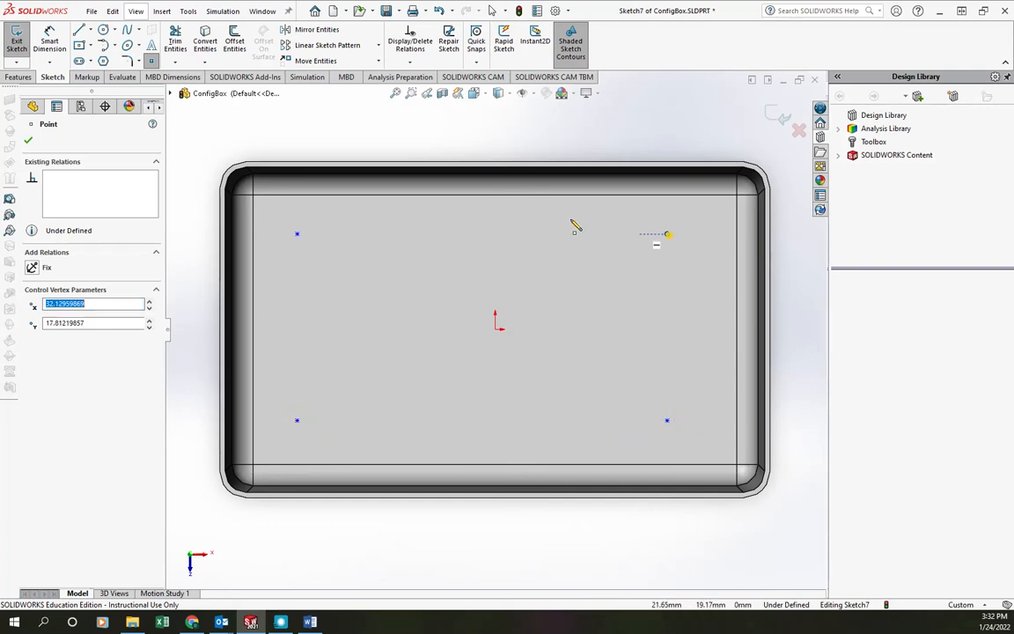
Dimension the top-left point 10 mm from the inner left edge.
{"action": "left_click", "coordinate": [56, 35]}
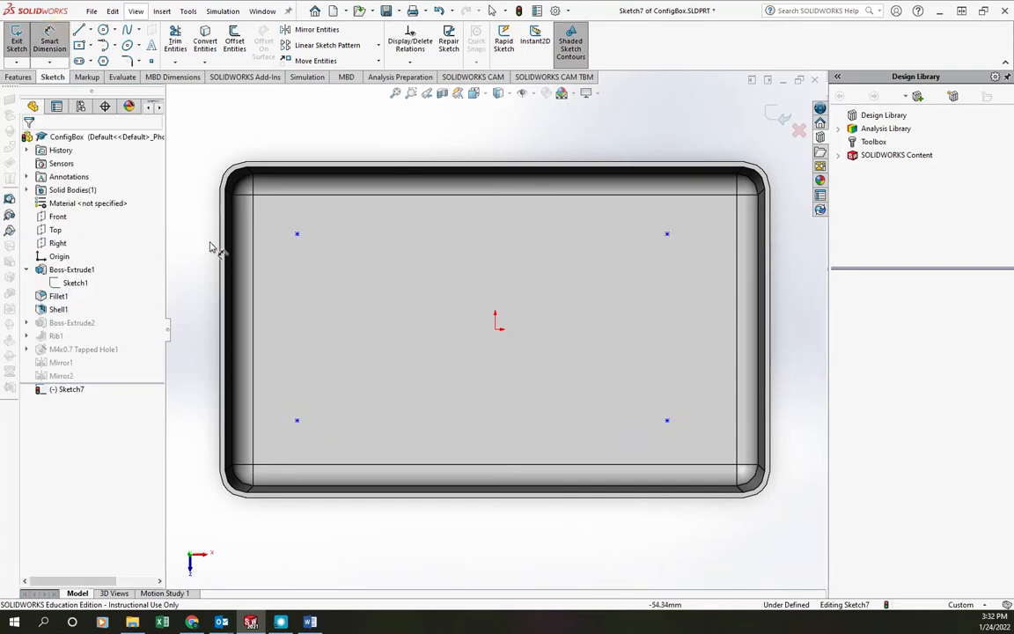
{"action": "left_click", "coordinate": [255, 266]}
{"action": "left_click", "coordinate": [297, 234]}
{"action": "left_click", "coordinate": [278, 280]}
{"action": "type", "text": "10"}
{"action": "key", "text": "Return"}
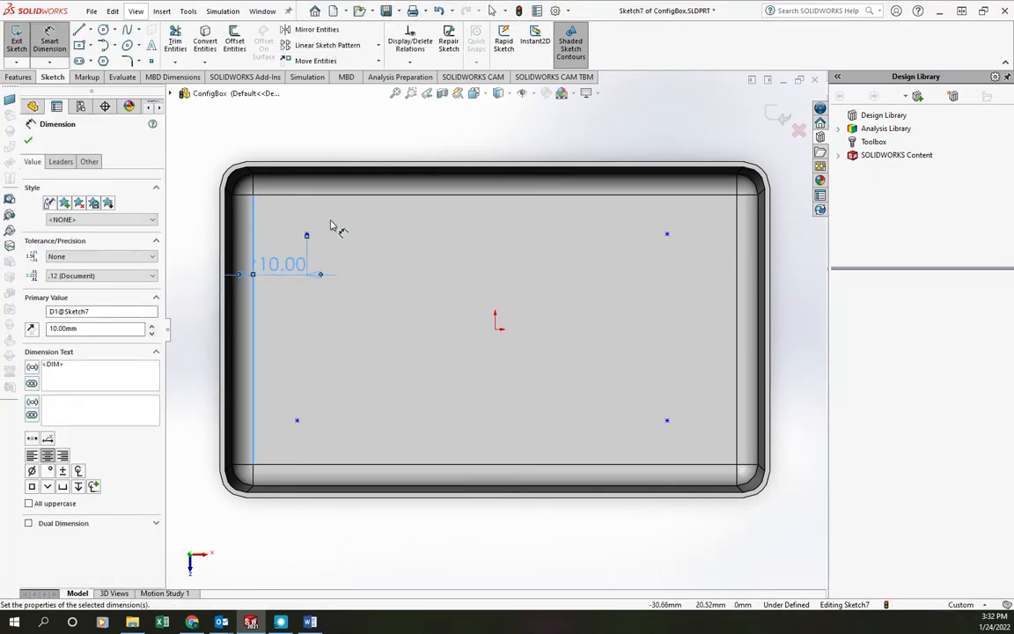
Dimension the top-left point 10 mm from the inner top edge.
{"action": "key", "text": "Escape"}
{"action": "left_click_drag", "start_coordinate": [308, 235], "coordinate": [279, 175]}
{"action": "left_click", "coordinate": [46, 39]}
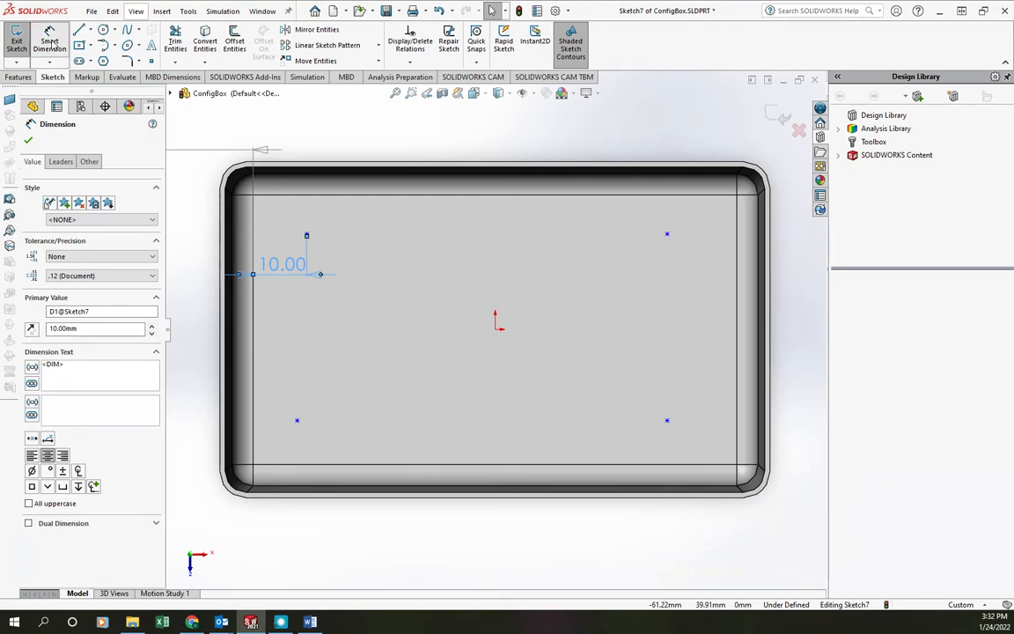
{"action": "left_click", "coordinate": [323, 195]}
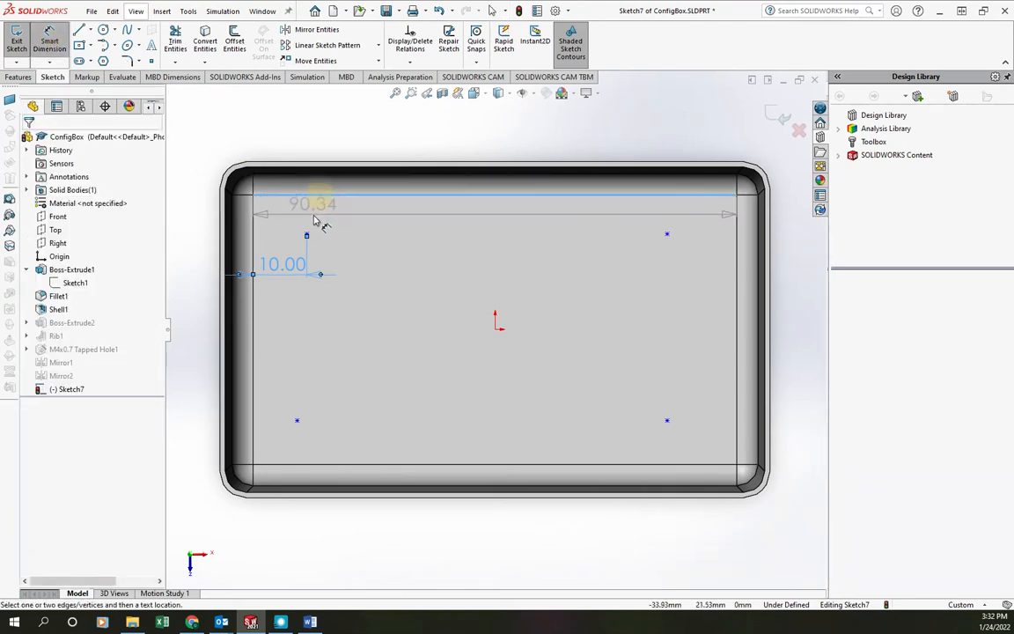
{"action": "left_click", "coordinate": [307, 236]}
{"action": "left_click", "coordinate": [357, 218]}
{"action": "type", "text": "10"}
{"action": "key", "text": "Return"}
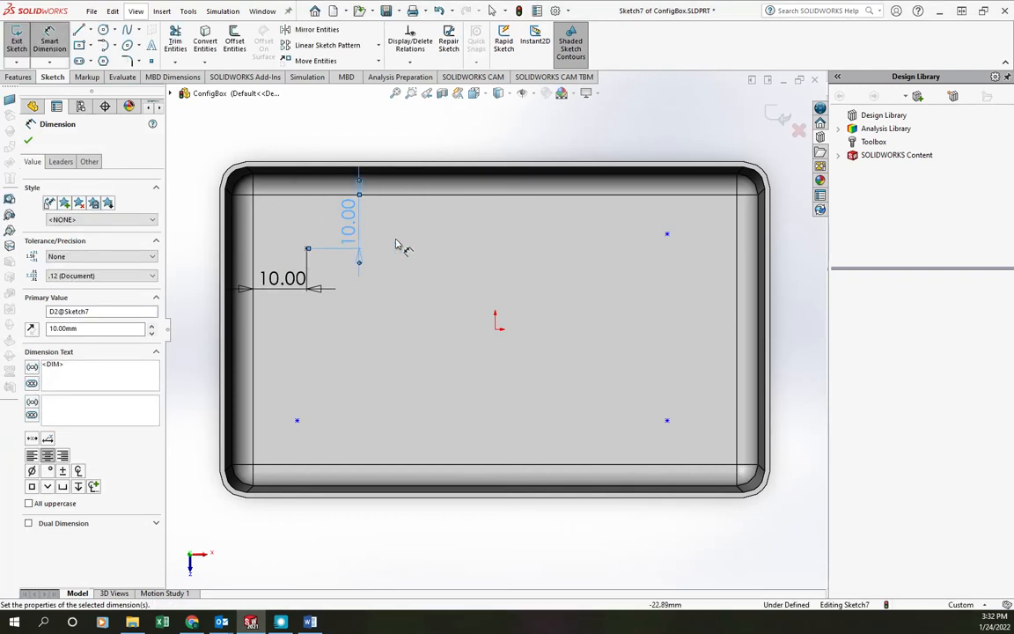
Dimension the top-right point 10 mm from the inner top and right edges.
{"action": "left_click", "coordinate": [666, 234]}
{"action": "left_click", "coordinate": [655, 195]}
{"action": "left_click", "coordinate": [622, 218]}
{"action": "type", "text": "10"}
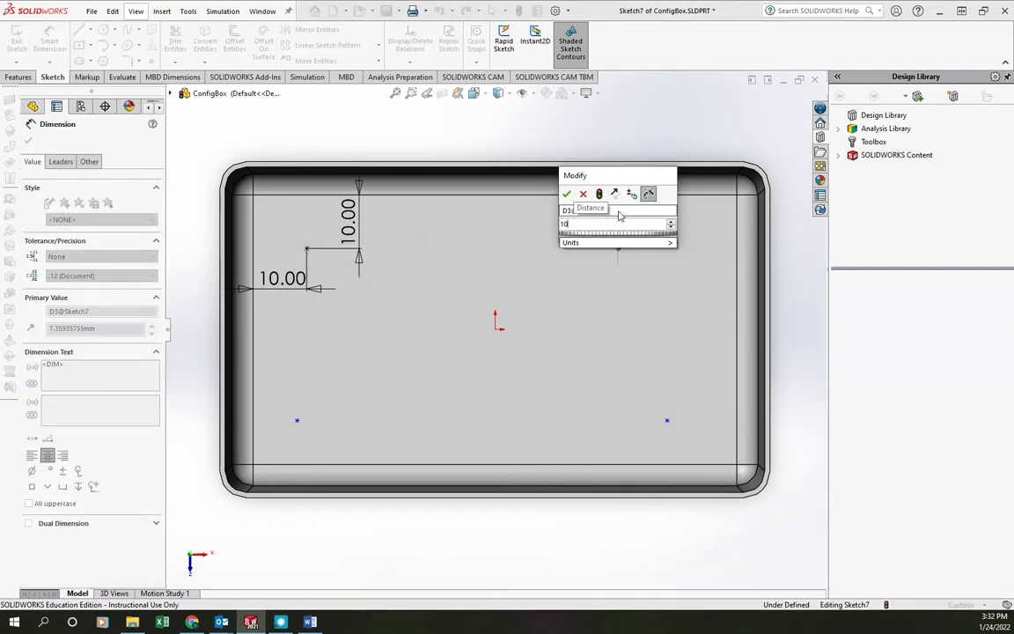
{"action": "key", "text": "Return"}
{"action": "left_click", "coordinate": [668, 251]}
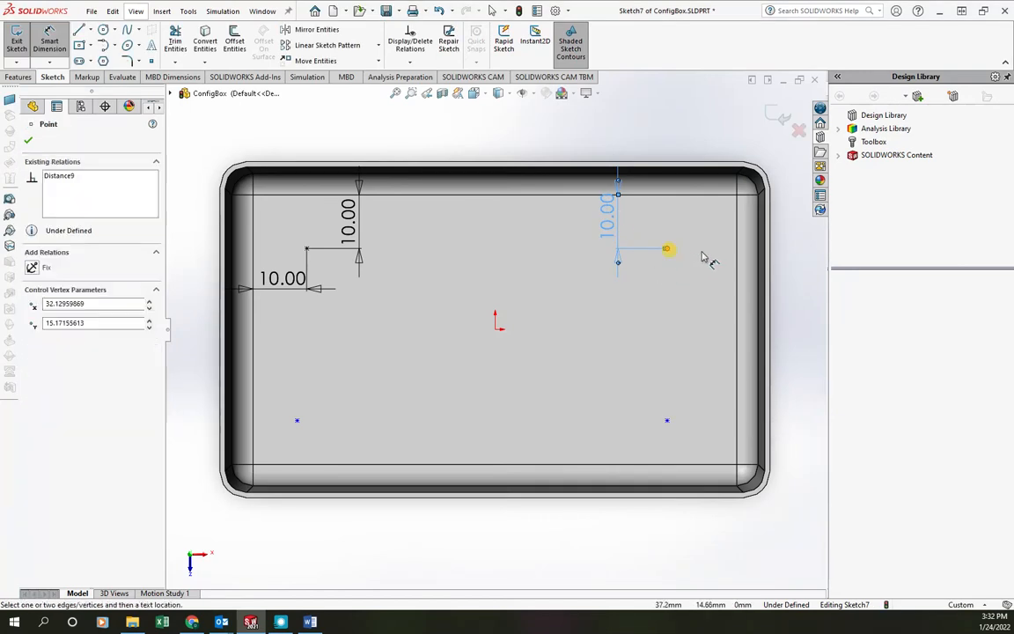
{"action": "left_click", "coordinate": [738, 258]}
{"action": "left_click", "coordinate": [691, 291]}
{"action": "type", "text": "10"}
{"action": "key", "text": "Return"}
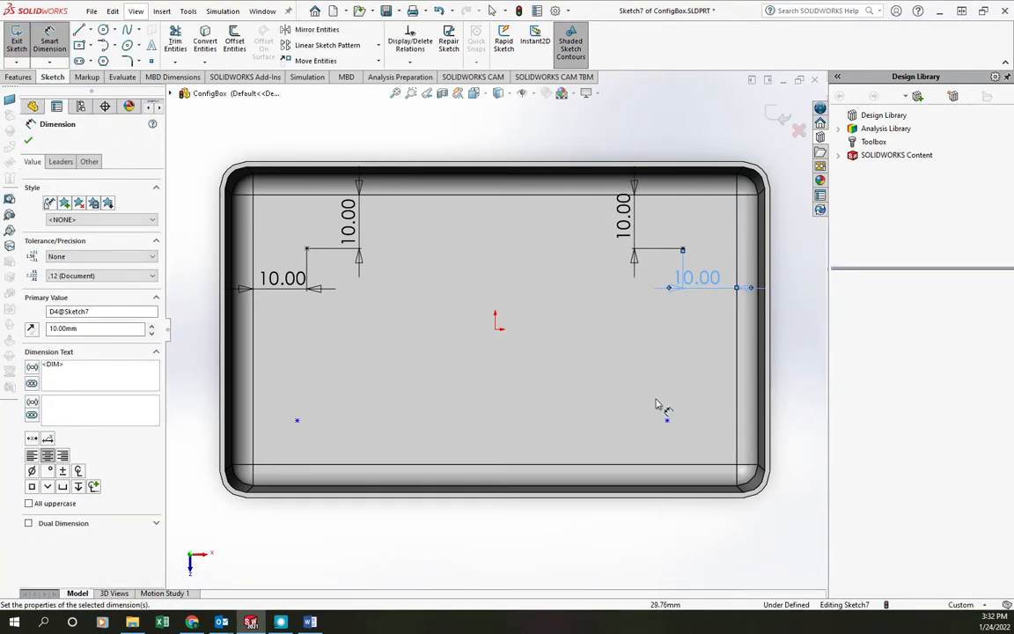
Dimension the bottom-right point 10 mm from the inner bottom and right edges.
{"action": "left_click", "coordinate": [666, 422]}
{"action": "left_click", "coordinate": [656, 464]}
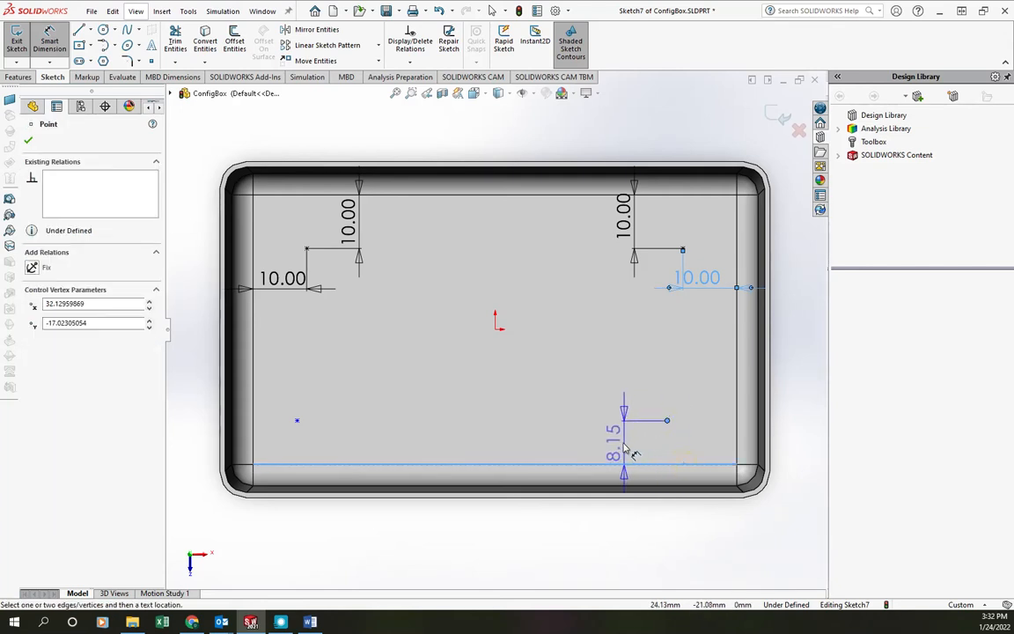
{"action": "left_click", "coordinate": [623, 448]}
{"action": "type", "text": "10"}
{"action": "key", "text": "Return"}
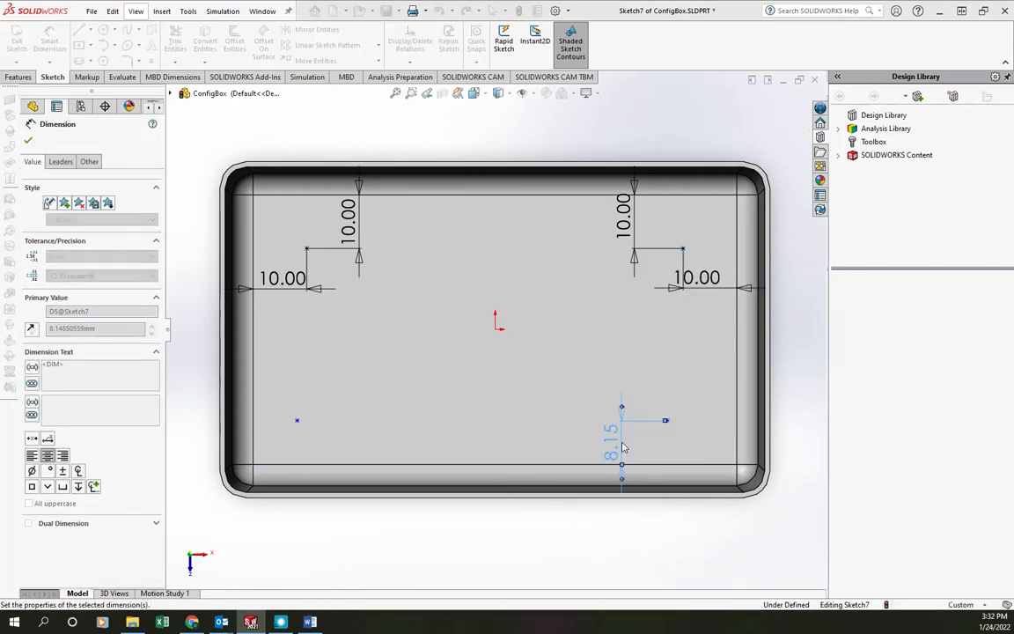
{"action": "left_click", "coordinate": [678, 422]}
{"action": "left_click", "coordinate": [667, 412]}
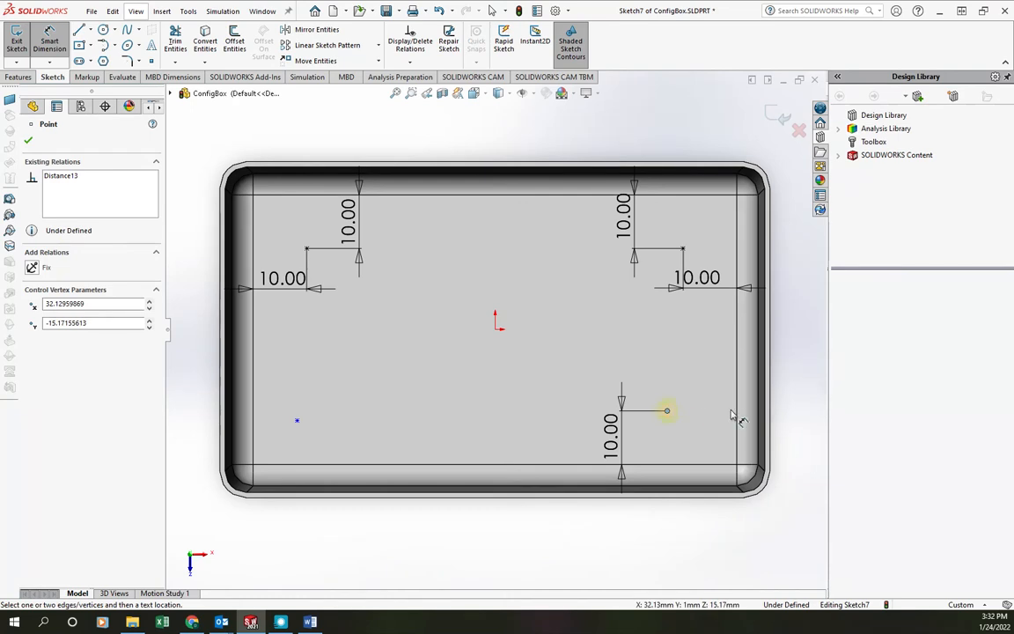
{"action": "left_click", "coordinate": [738, 415]}
{"action": "left_click", "coordinate": [713, 393]}
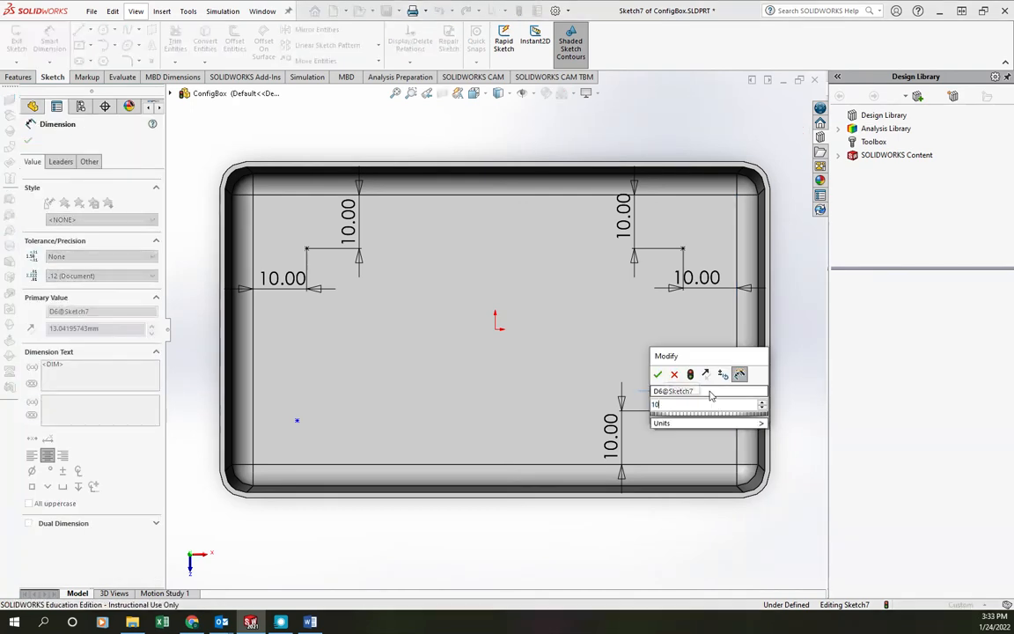
{"action": "type", "text": "10"}
{"action": "key", "text": "Return"}
Dimension the bottom-left point 10 mm from the inner bottom and left edges, and exit the sketch.
{"action": "left_click", "coordinate": [296, 420]}
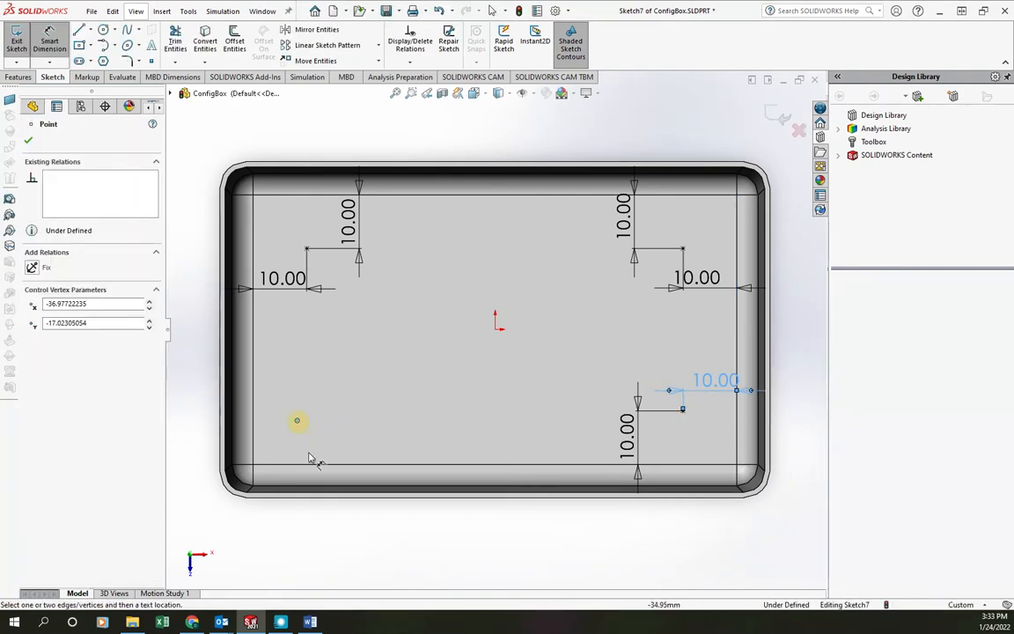
{"action": "left_click", "coordinate": [310, 466]}
{"action": "left_click", "coordinate": [351, 421]}
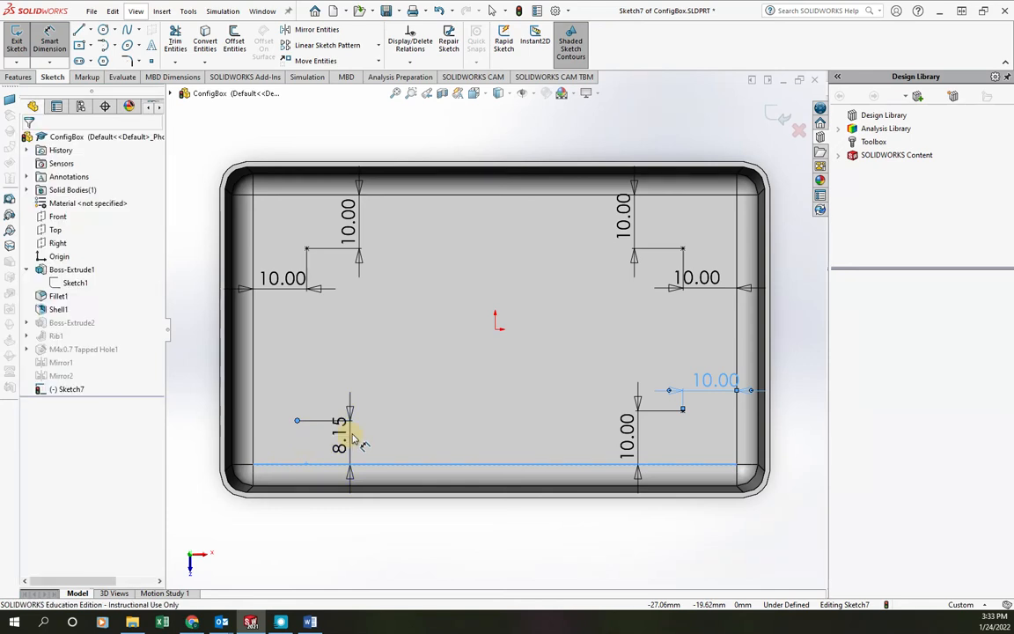
{"action": "type", "text": "10"}
{"action": "key", "text": "Return"}
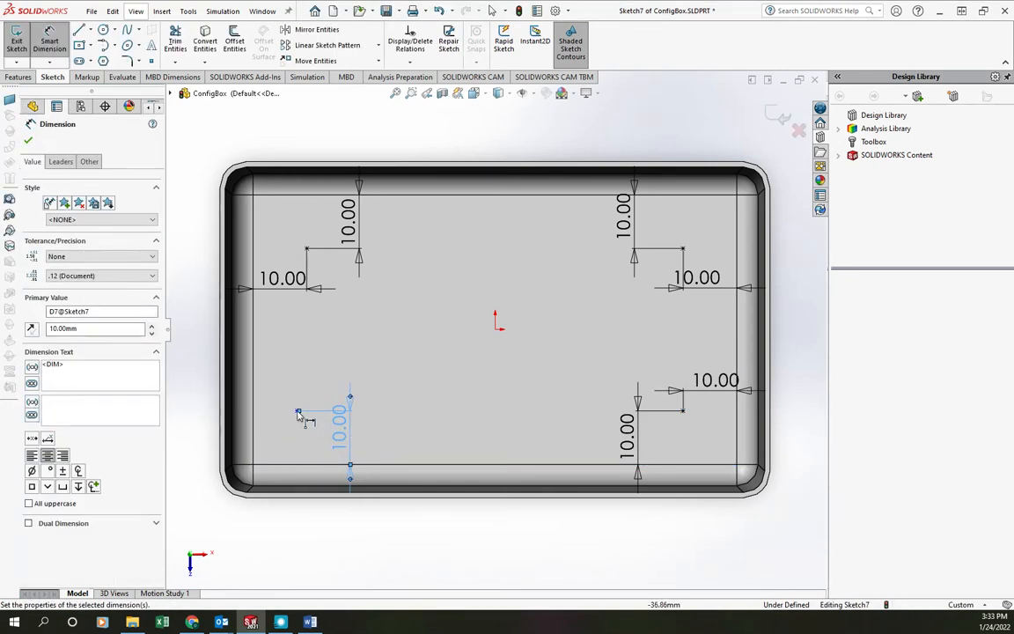
{"action": "left_click", "coordinate": [297, 412]}
{"action": "left_click", "coordinate": [253, 407]}
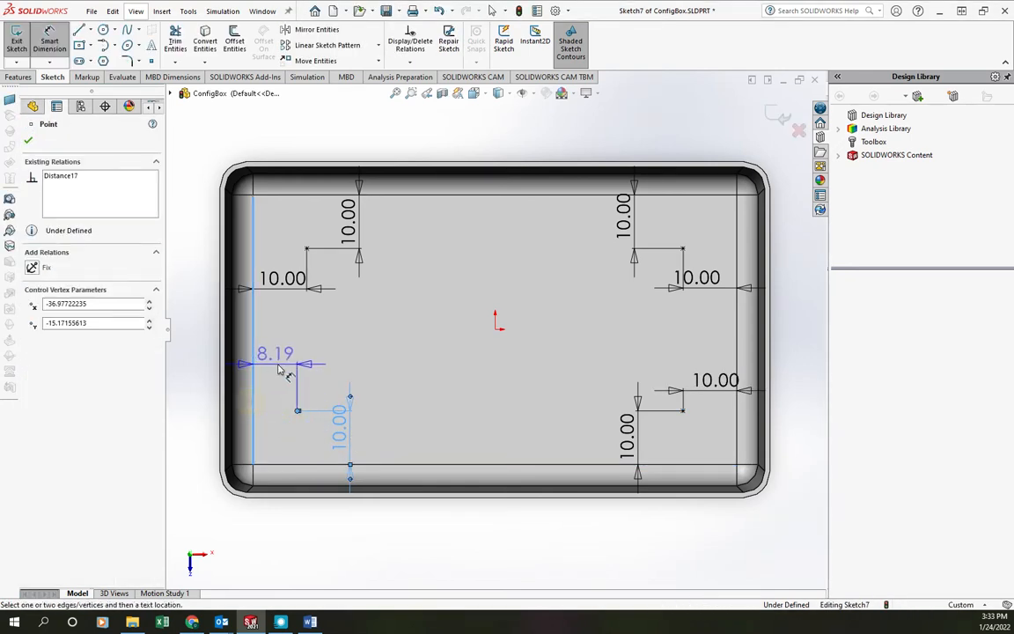
{"action": "left_click", "coordinate": [273, 361]}
{"action": "key", "text": "Return"}
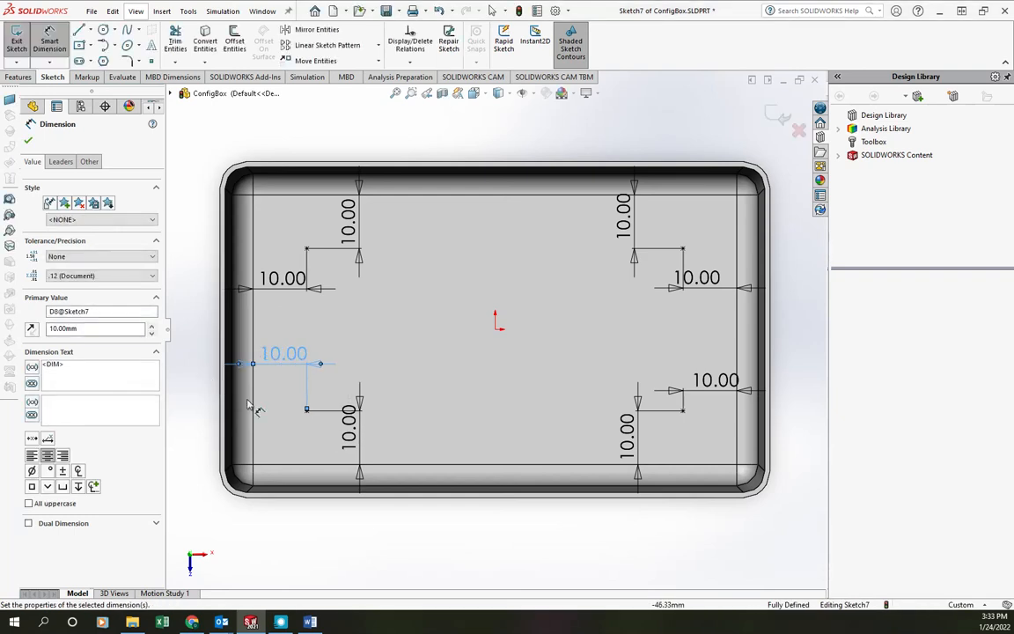
{"action": "left_click", "coordinate": [783, 112]}
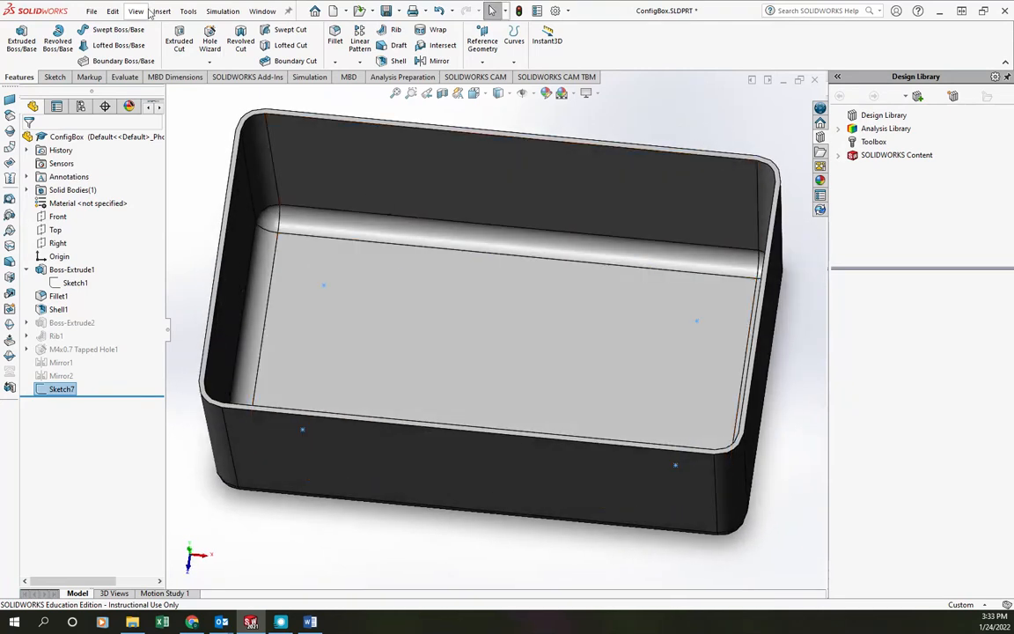
Start a Mounting Boss positioned at the sketch's top-left point on the inner floor.
{"action": "left_click", "coordinate": [162, 11]}
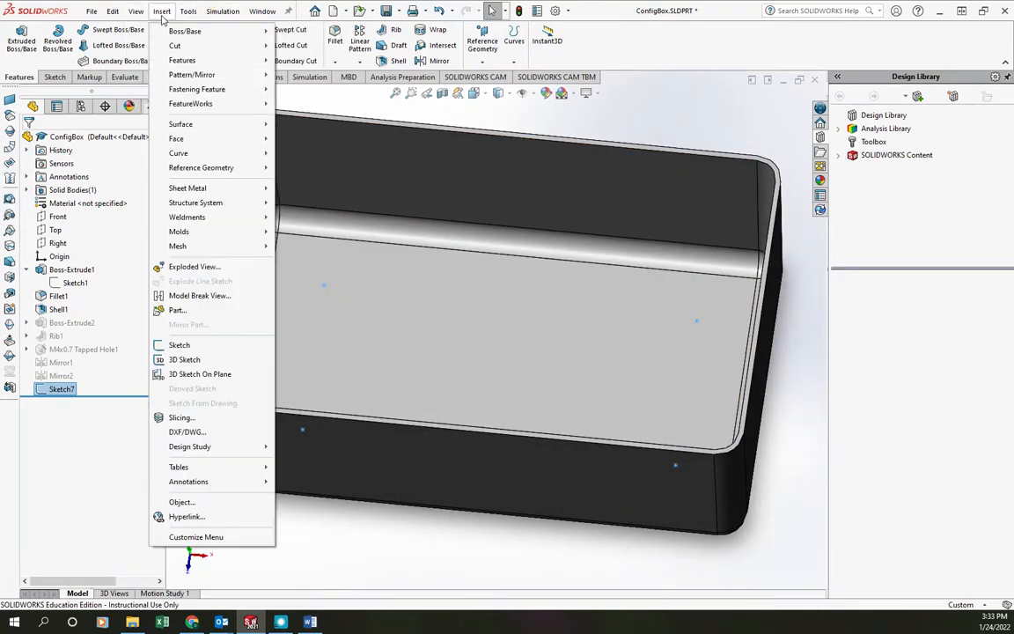
{"action": "mouse_move", "coordinate": [187, 12]}
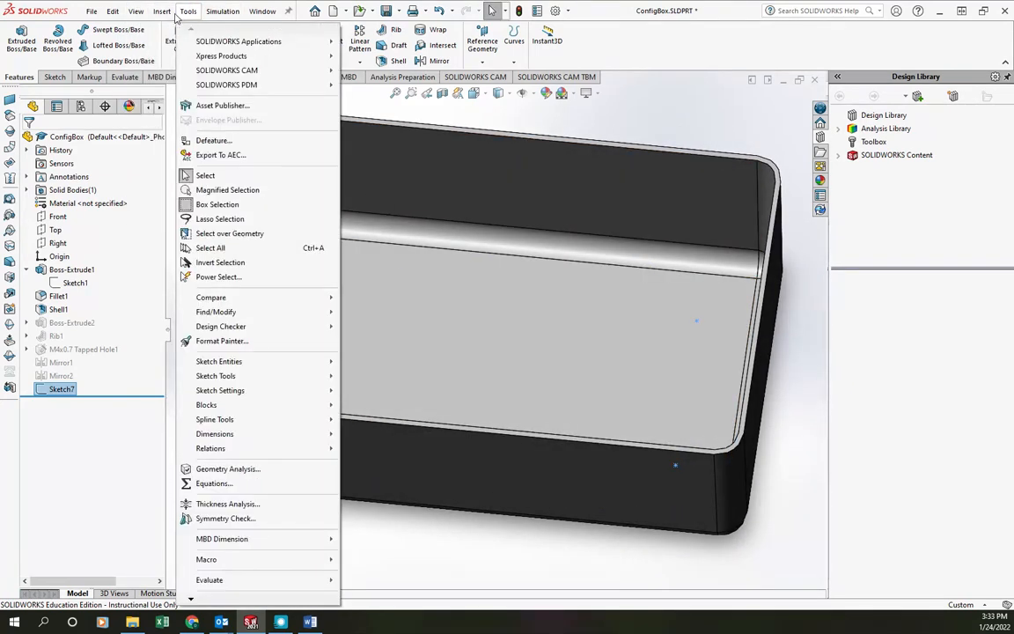
{"action": "mouse_move", "coordinate": [207, 89]}
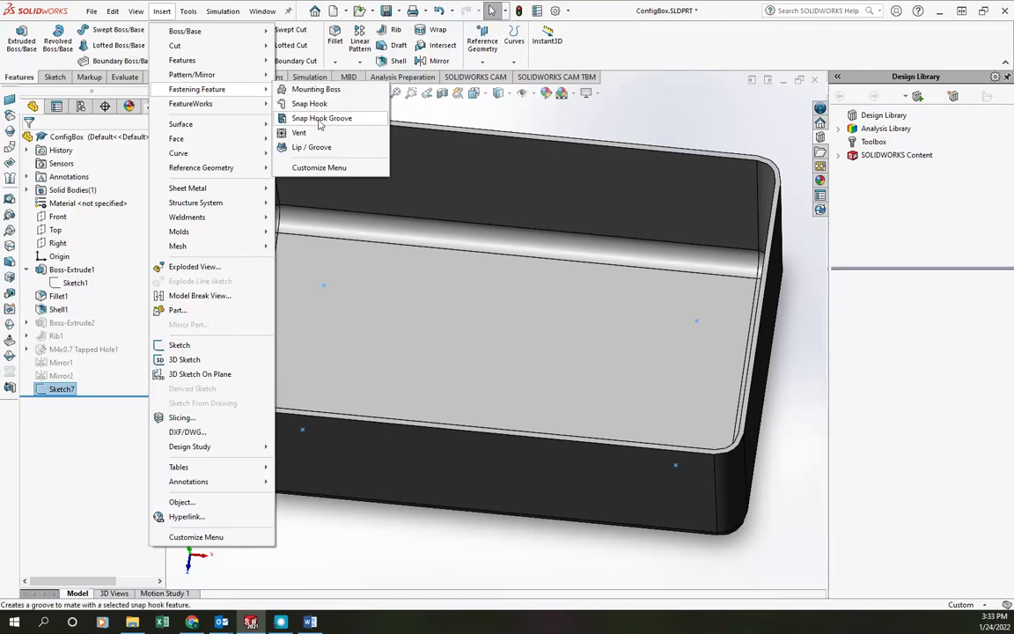
{"action": "left_click", "coordinate": [312, 90]}
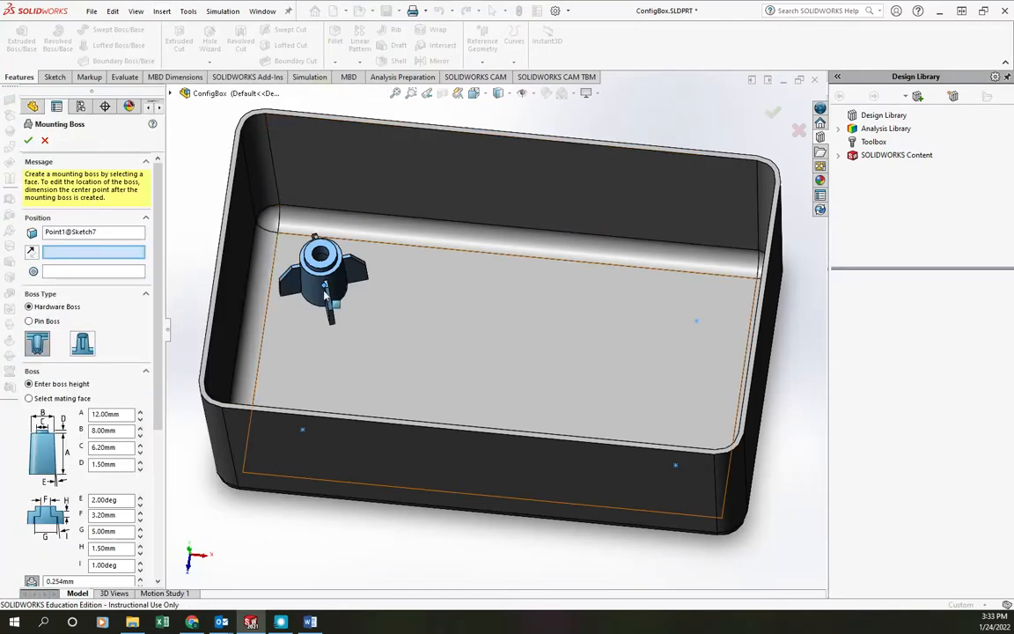
{"action": "left_click", "coordinate": [90, 233]}
{"action": "key", "text": "Delete"}
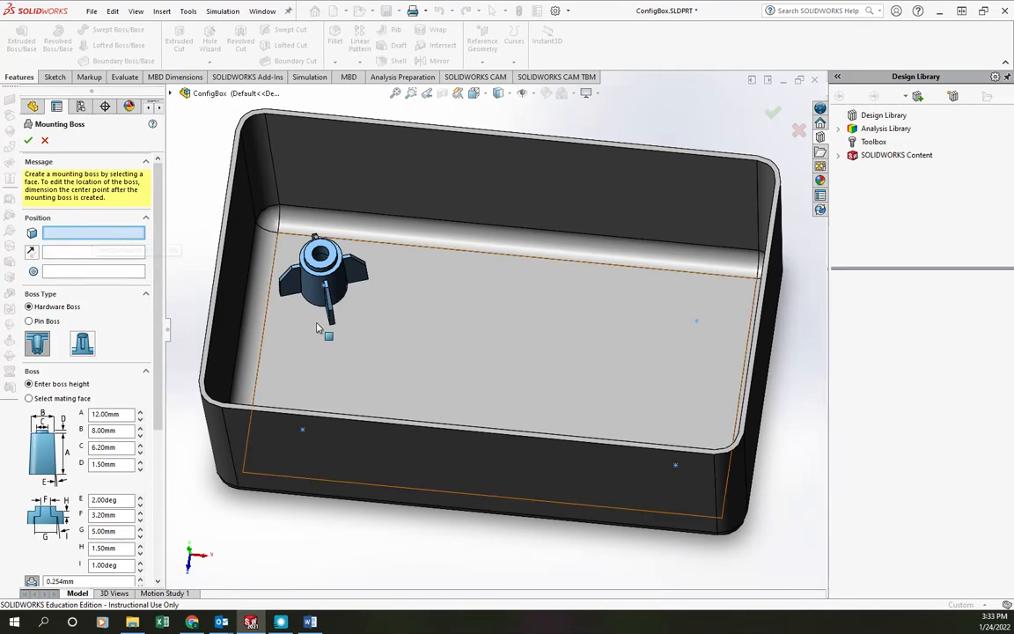
{"action": "left_click", "coordinate": [321, 295]}
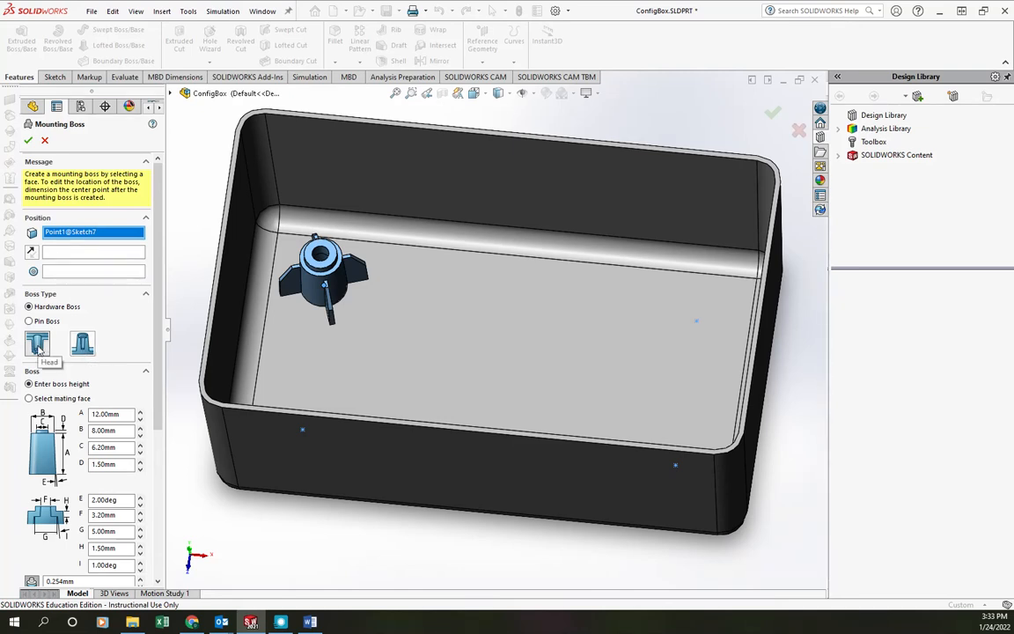
Switch the mounting boss to the second hardware boss type and pick the inner back wall face to orient the fins.
{"action": "left_click", "coordinate": [82, 350]}
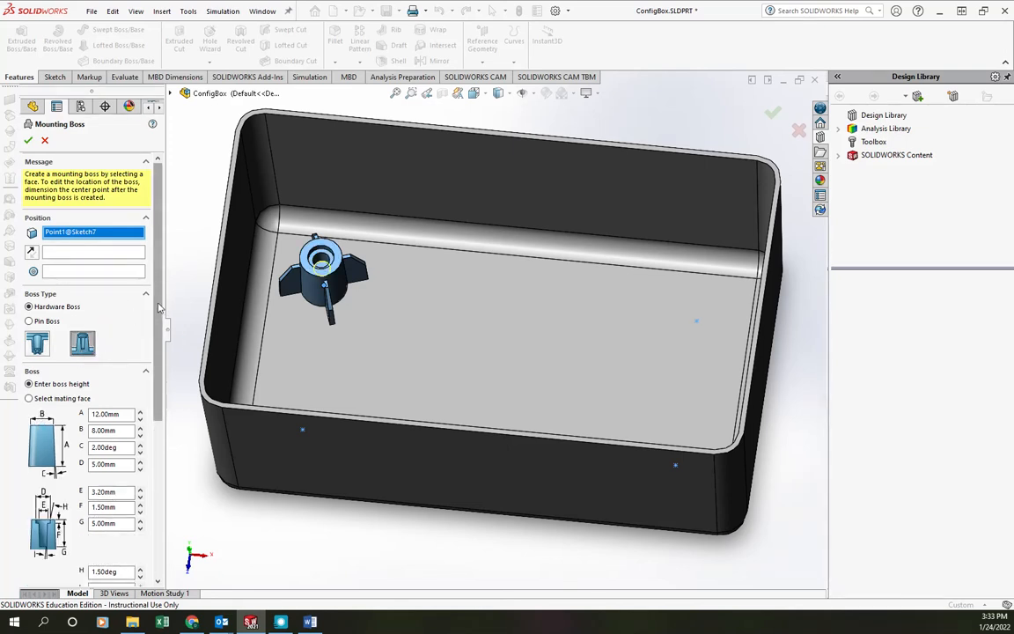
{"action": "left_click_drag", "start_coordinate": [158, 255], "coordinate": [161, 423]}
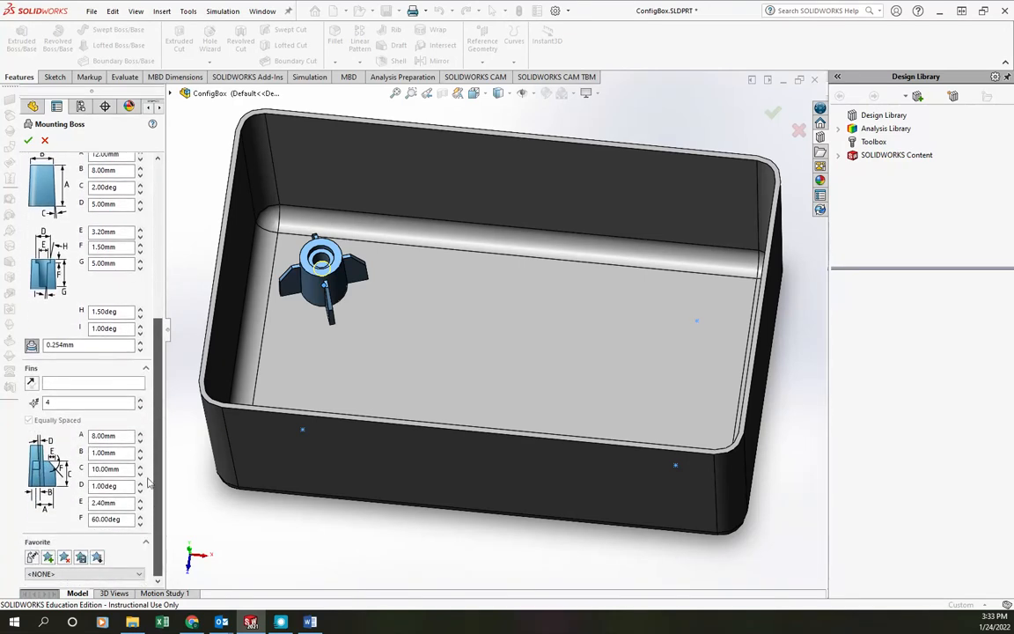
{"action": "left_click", "coordinate": [84, 388]}
{"action": "left_click", "coordinate": [328, 185]}
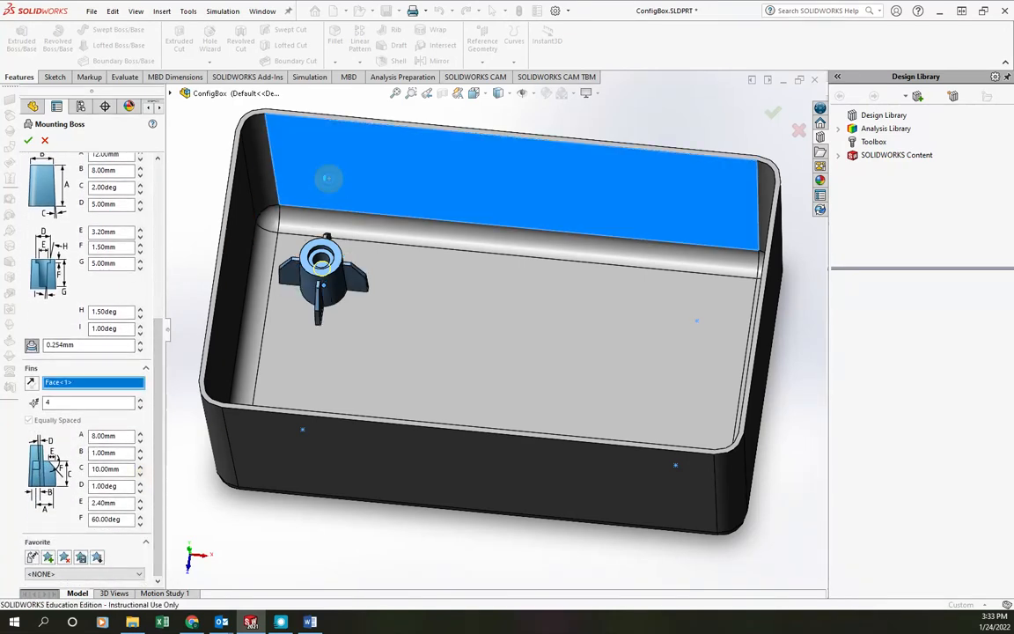
Try a mounting boss height of 8 mm.
{"action": "middle_click_drag", "start_coordinate": [292, 201], "coordinate": [277, 236]}
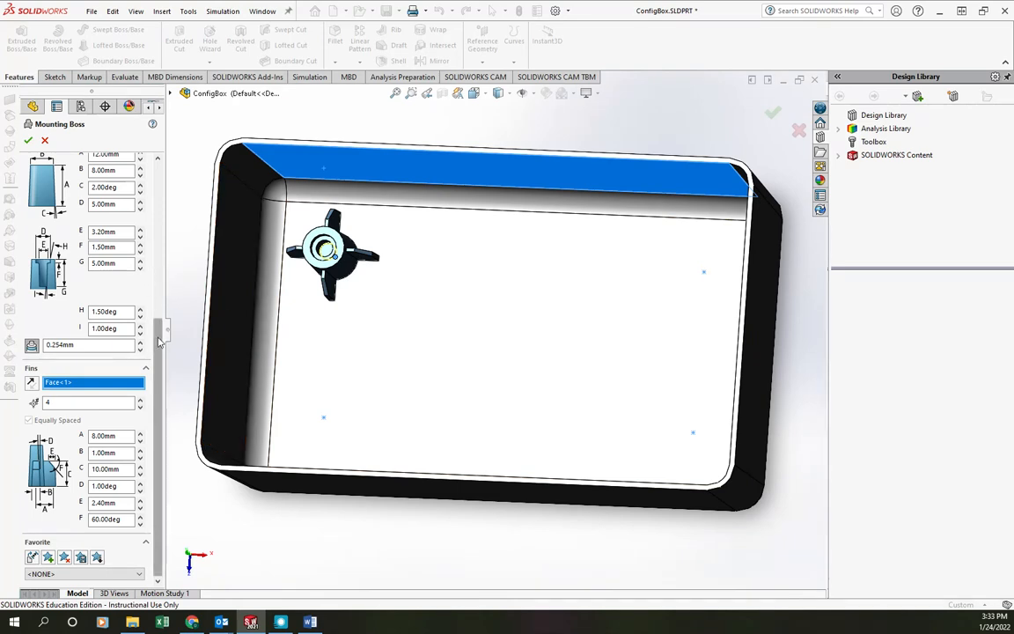
{"action": "scroll", "coordinate": [73, 399], "scroll_direction": "up", "scroll_amount": 5}
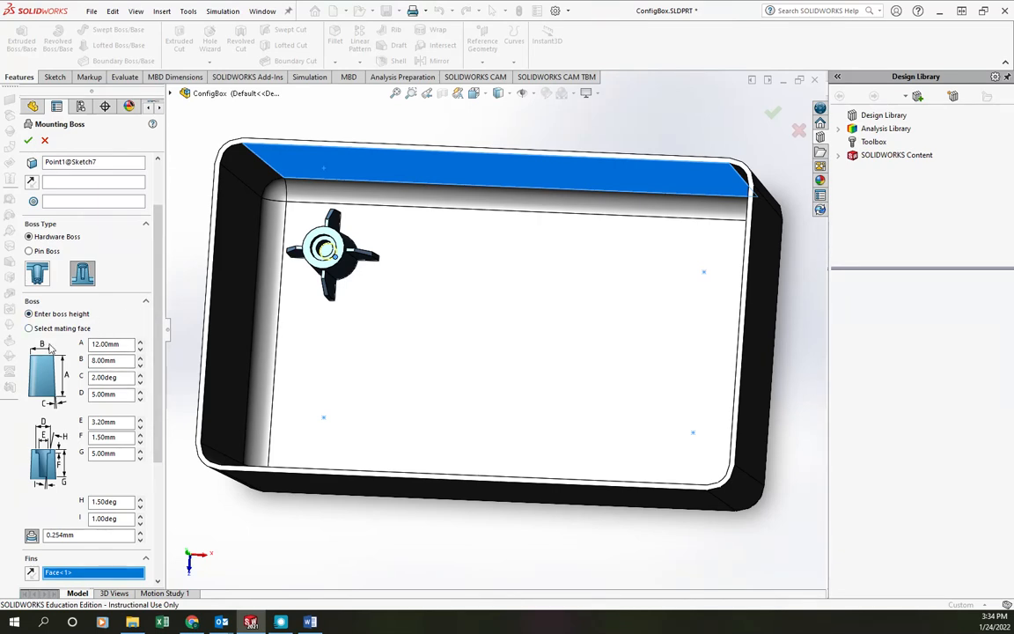
{"action": "middle_click_drag", "start_coordinate": [255, 310], "coordinate": [262, 235]}
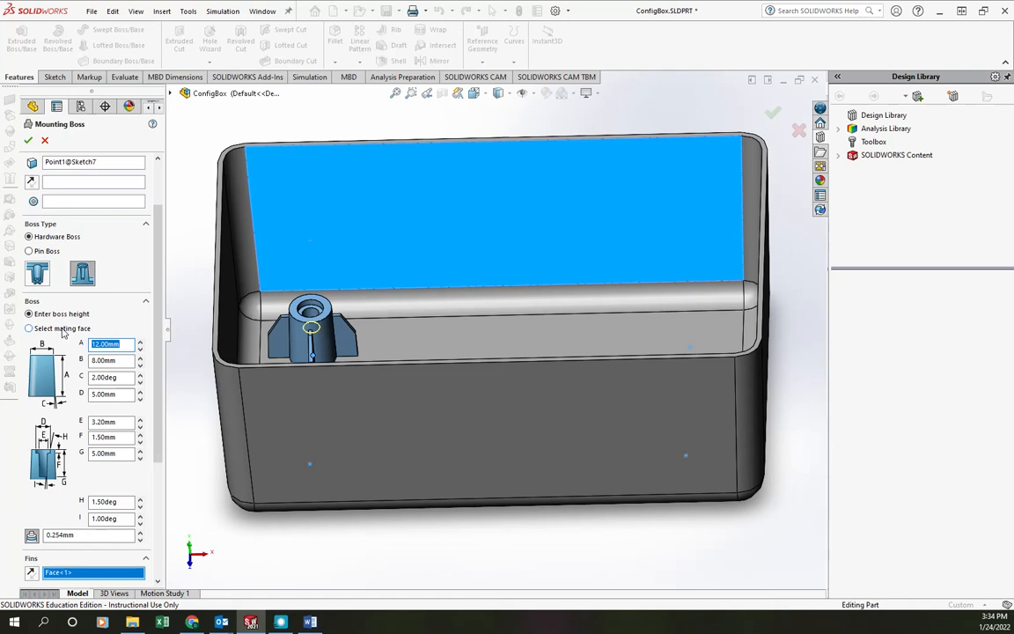
{"action": "type", "text": "8"}
{"action": "key", "text": "Return"}
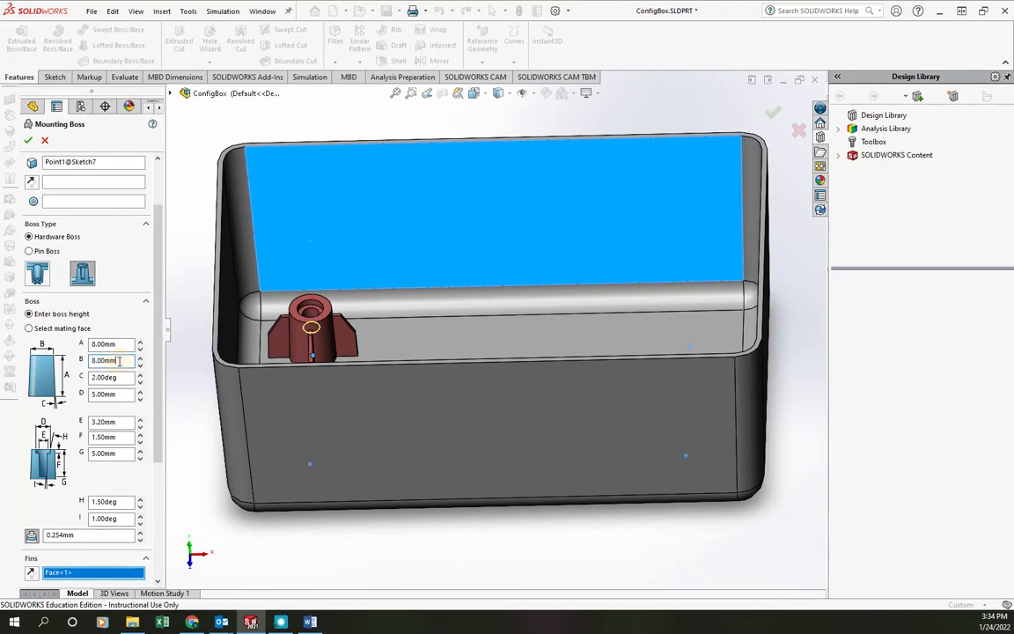
{"action": "middle_click_drag", "start_coordinate": [233, 301], "coordinate": [199, 320]}
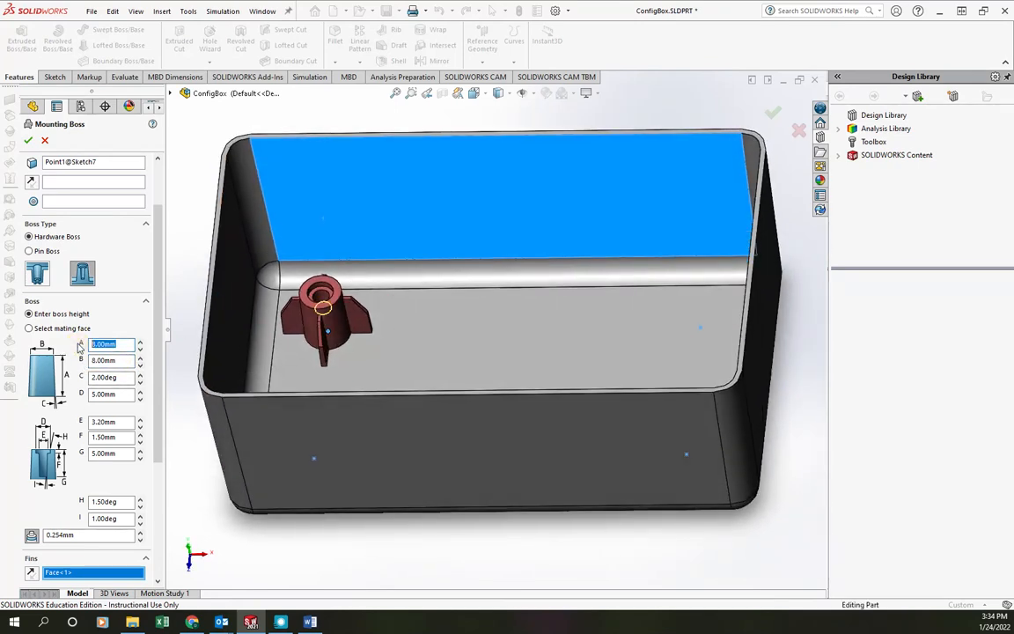
Set the mounting boss height to 12 mm and create the mounting boss.
{"action": "type", "text": "12"}
{"action": "key", "text": "Return"}
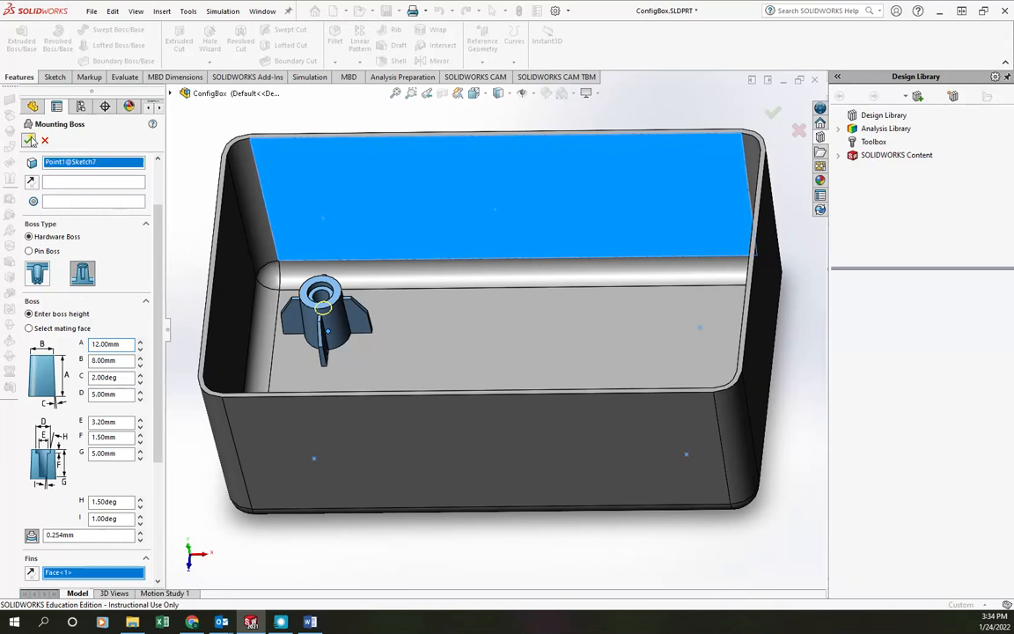
{"action": "left_click", "coordinate": [30, 141]}
{"action": "middle_click_drag", "start_coordinate": [475, 294], "coordinate": [464, 324]}
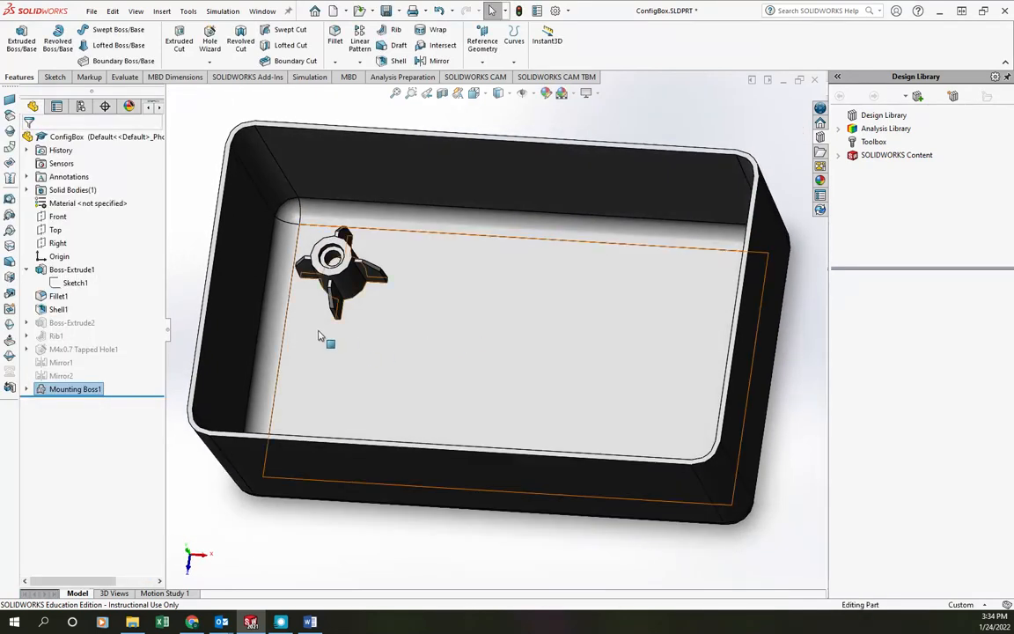
Start a Sketch Driven Pattern of Mounting Boss1 using Sketch7 as the layout sketch.
{"action": "left_click", "coordinate": [359, 60]}
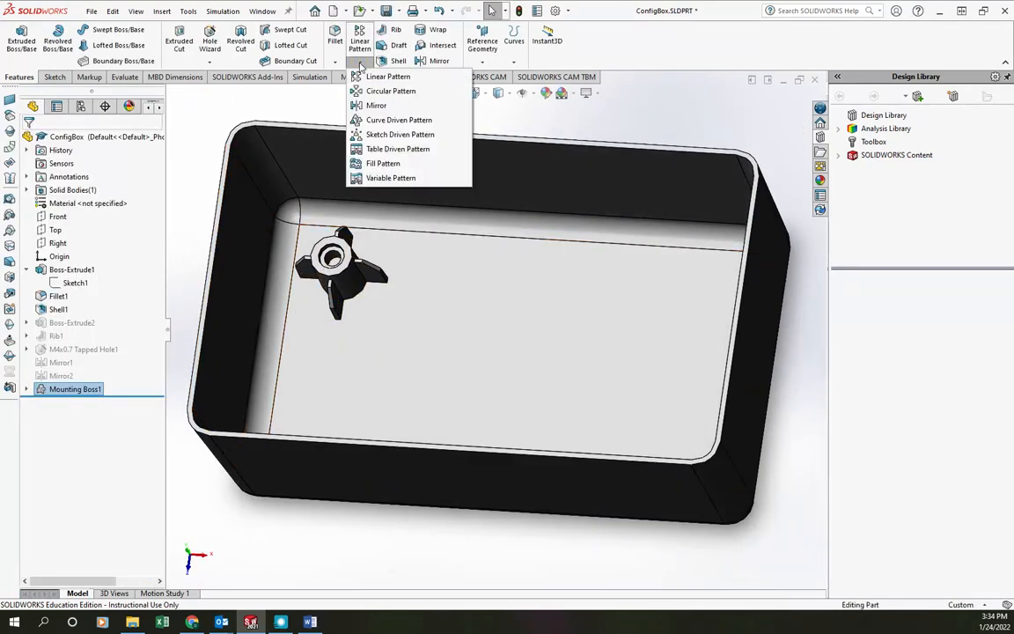
{"action": "left_click", "coordinate": [385, 135]}
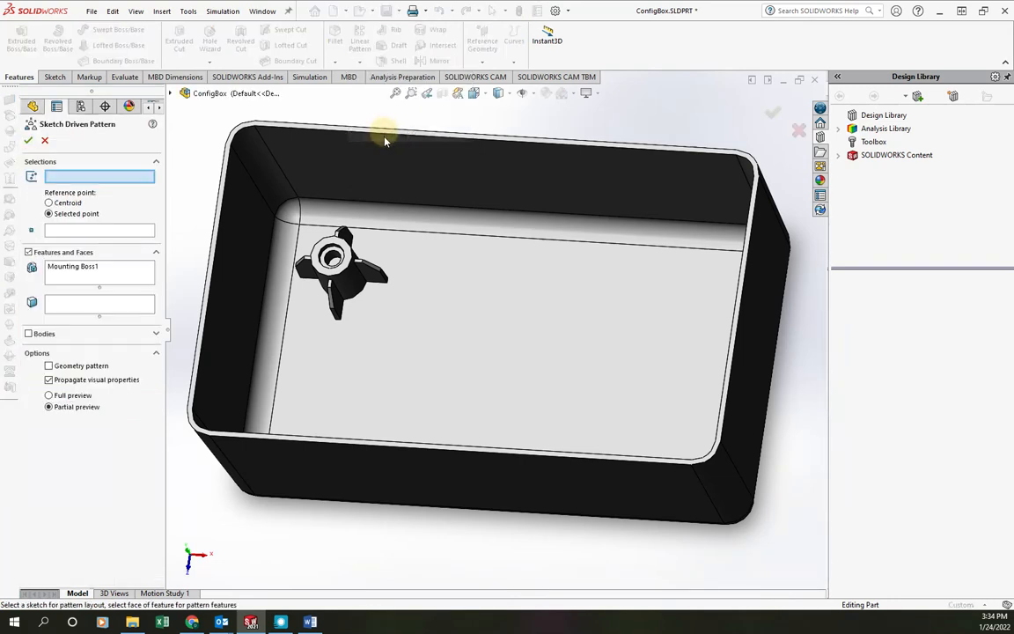
{"action": "left_click", "coordinate": [171, 93]}
{"action": "left_click", "coordinate": [184, 333]}
{"action": "left_click", "coordinate": [212, 347]}
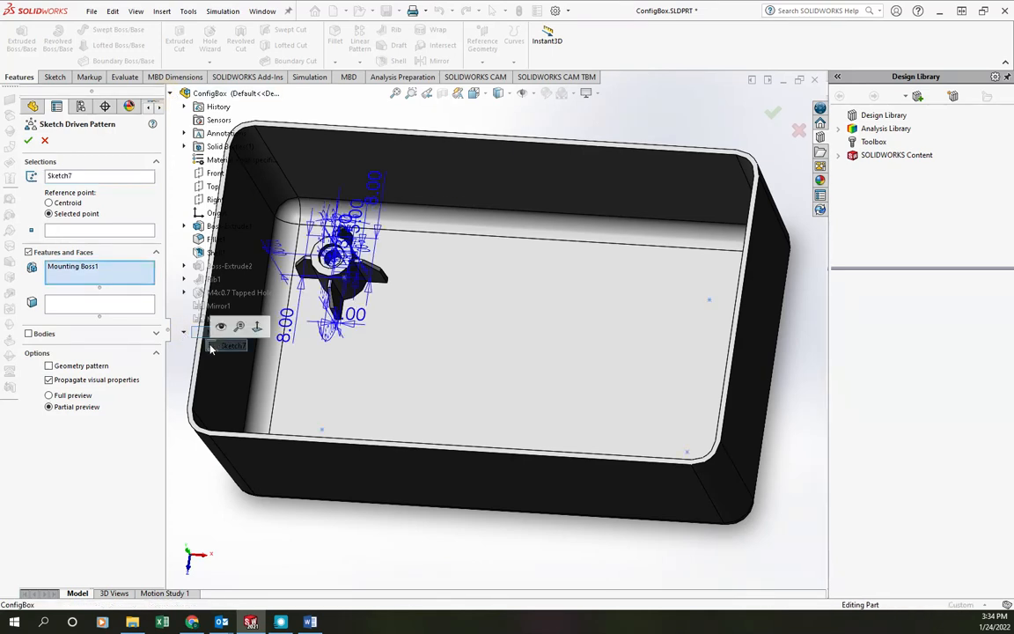
{"action": "left_click", "coordinate": [75, 232]}
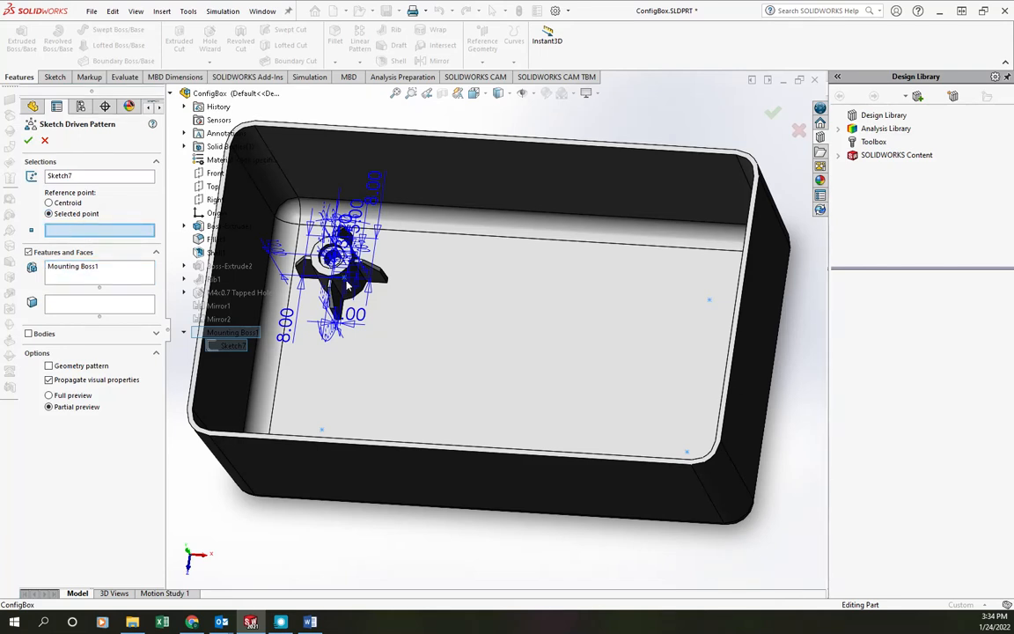
Set the pattern's reference point to the boss's sketch point, Point1@Sketch7.
{"action": "middle_click_drag", "start_coordinate": [346, 282], "coordinate": [323, 360]}
{"action": "middle_click_drag", "start_coordinate": [298, 281], "coordinate": [307, 234]}
{"action": "scroll", "coordinate": [350, 292], "scroll_direction": "down", "scroll_amount": 5}
{"action": "middle_click_drag", "start_coordinate": [384, 326], "coordinate": [531, 450]}
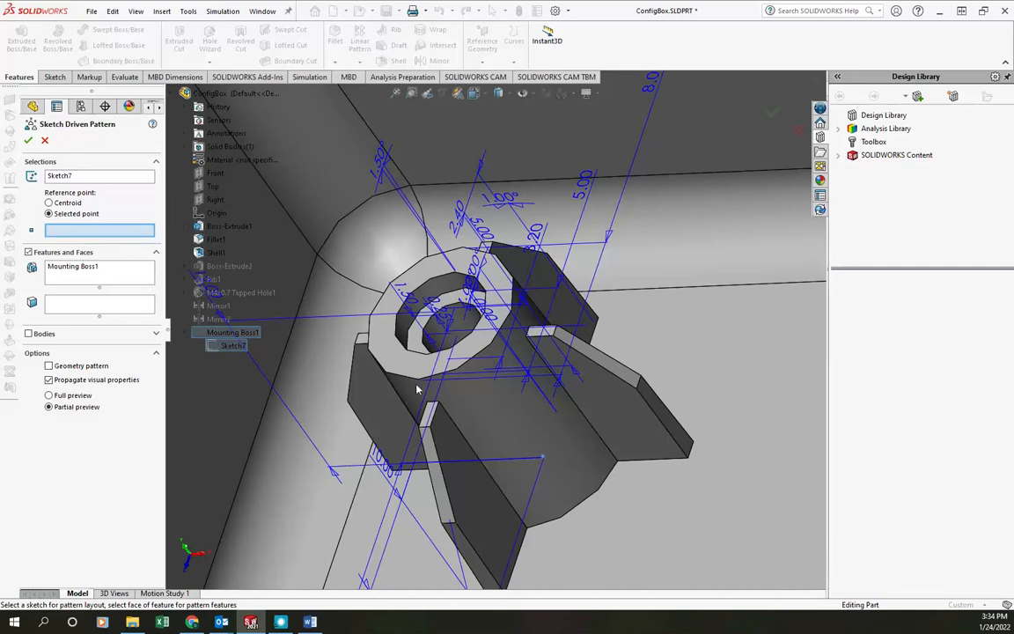
{"action": "left_click", "coordinate": [219, 346]}
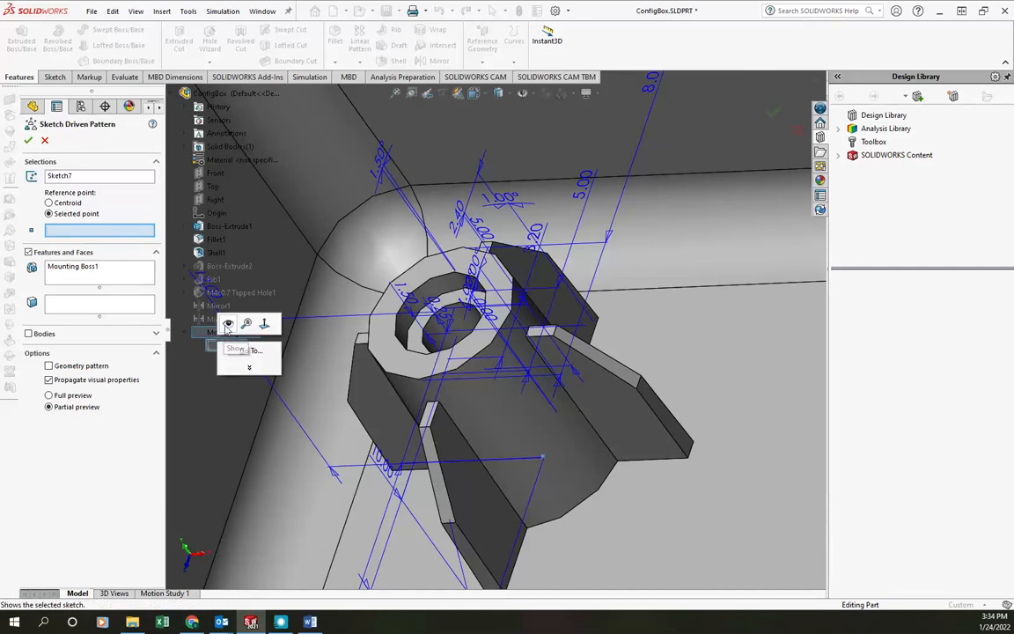
{"action": "left_click", "coordinate": [543, 458]}
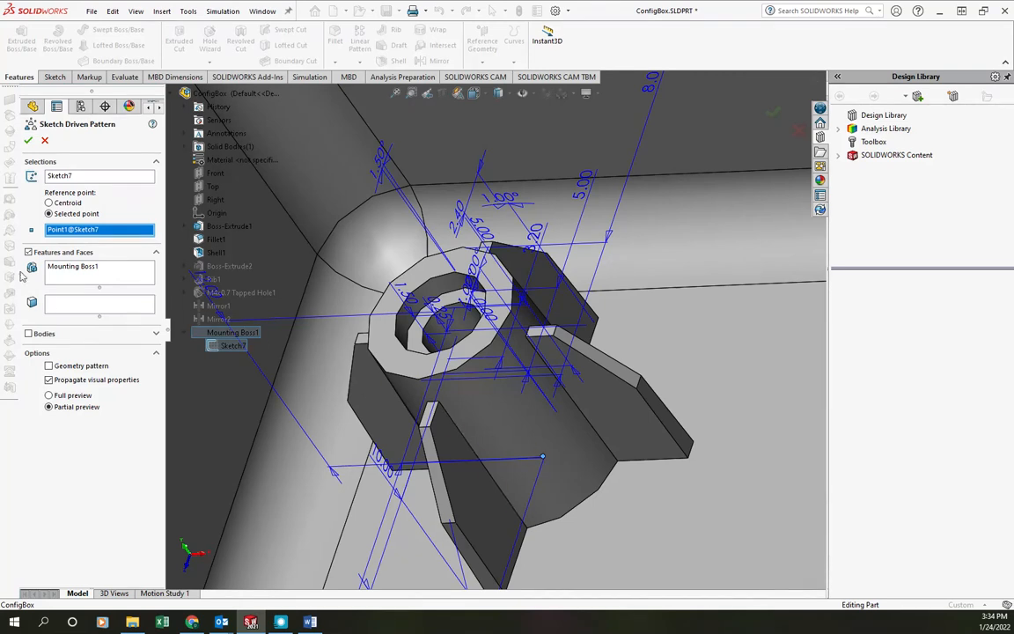
{"action": "key", "text": "f"}
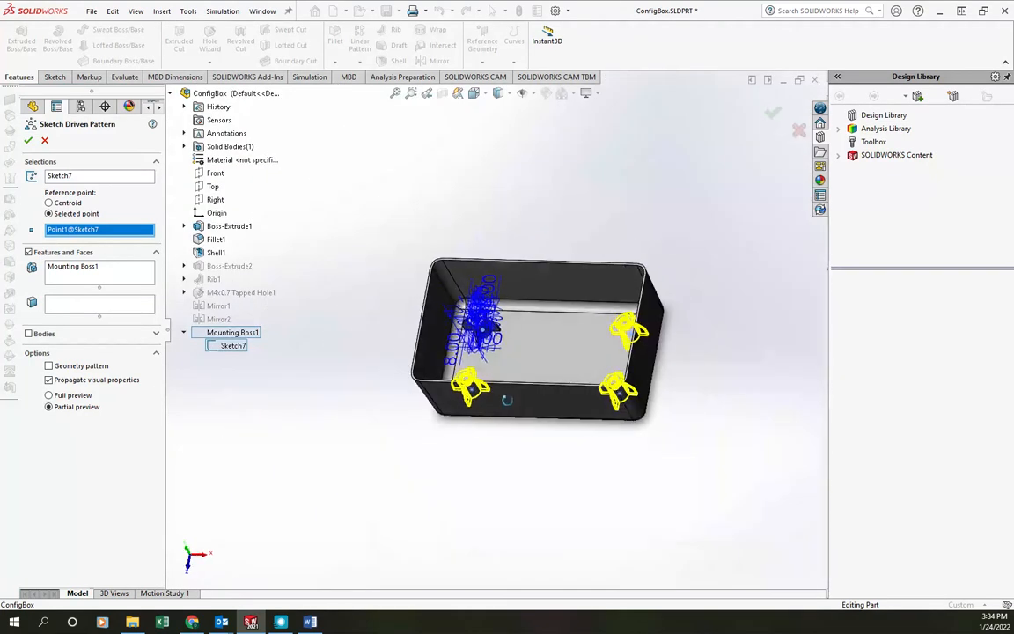
Enable Geometry pattern and complete the sketch-driven pattern of the boss to the four corner points.
{"action": "left_click", "coordinate": [28, 140]}
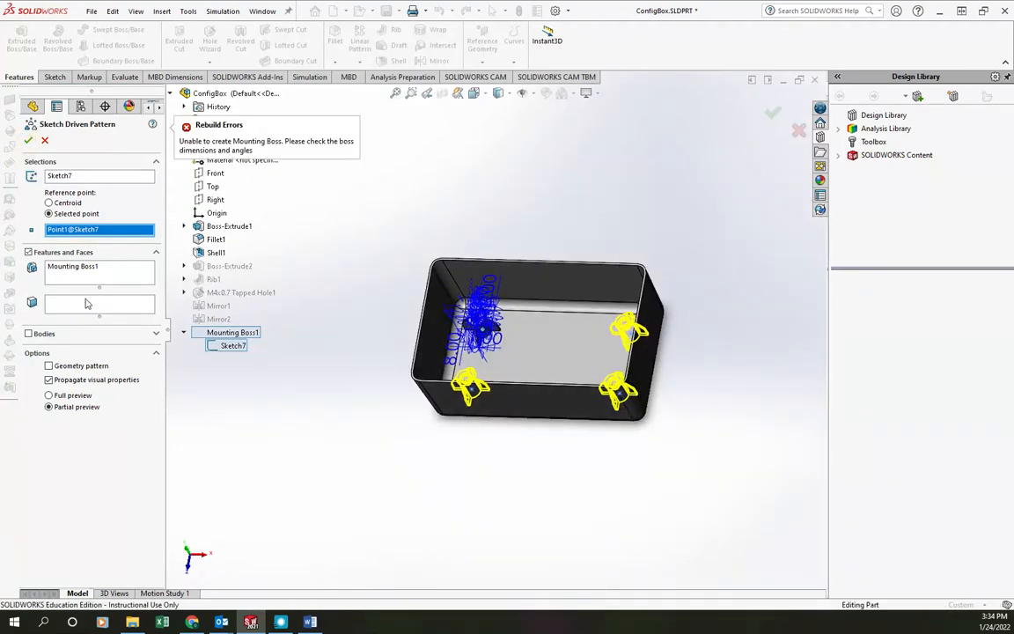
{"action": "left_click", "coordinate": [49, 365]}
{"action": "left_click", "coordinate": [28, 140]}
{"action": "mouse_move", "coordinate": [334, 297]}
{"action": "middle_mouse_down"}
{"action": "mouse_move", "coordinate": [356, 304]}
{"action": "mouse_move", "coordinate": [383, 348]}
{"action": "mouse_move", "coordinate": [430, 351]}
{"action": "mouse_move", "coordinate": [319, 310]}
{"action": "mouse_move", "coordinate": [374, 318]}
{"action": "mouse_move", "coordinate": [326, 329]}
{"action": "middle_mouse_up"}
{"action": "left_click", "coordinate": [325, 328]}
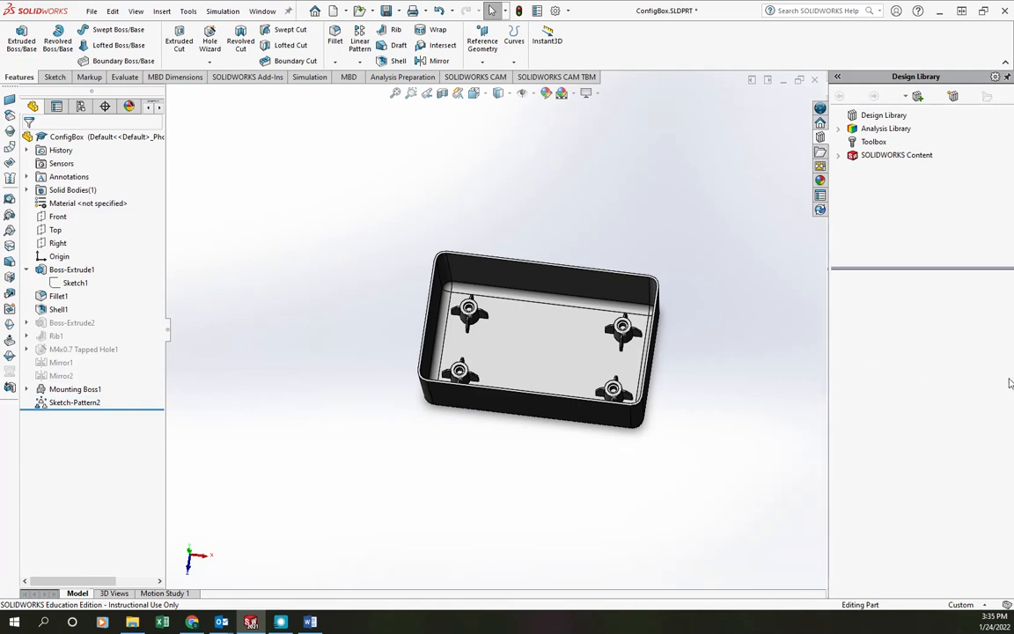
{"action": "middle_click_drag", "start_coordinate": [362, 378], "coordinate": [310, 314]}
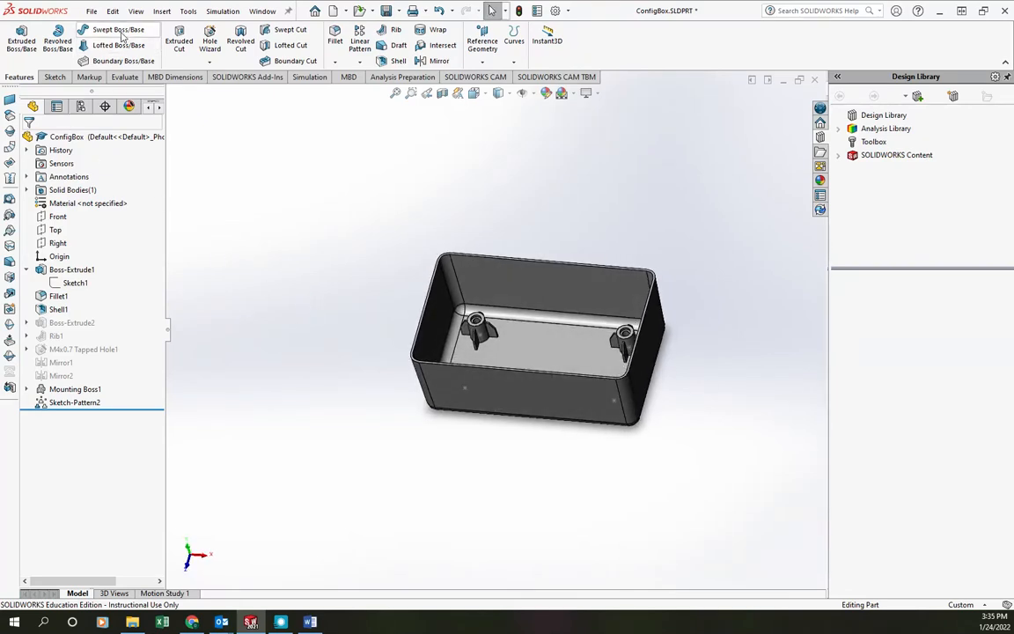
Insert an auto-created design table with model edits allowed to update it.
{"action": "left_click", "coordinate": [162, 10]}
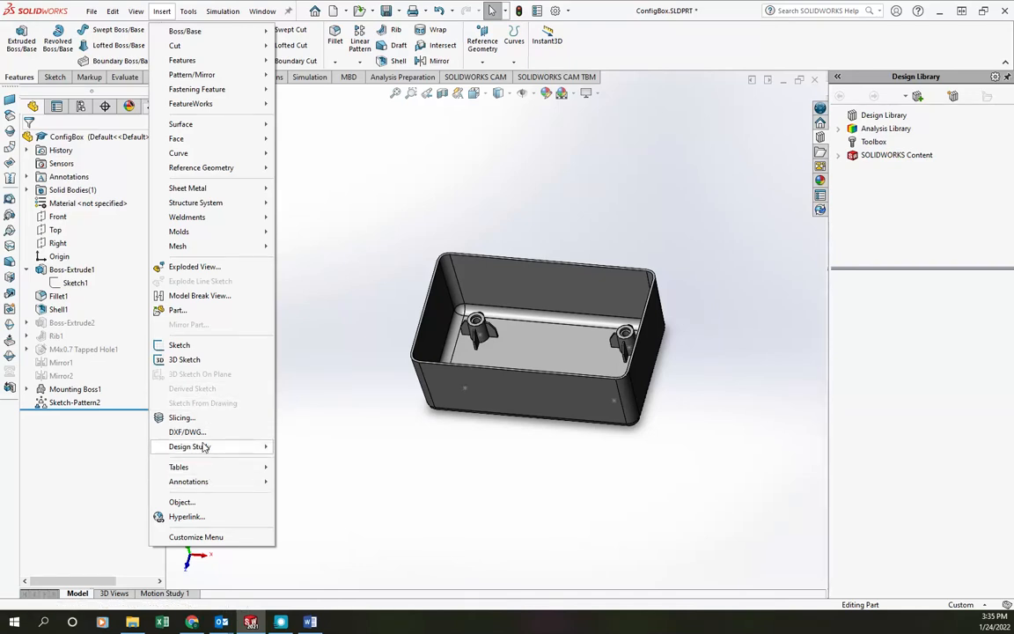
{"action": "mouse_move", "coordinate": [187, 13]}
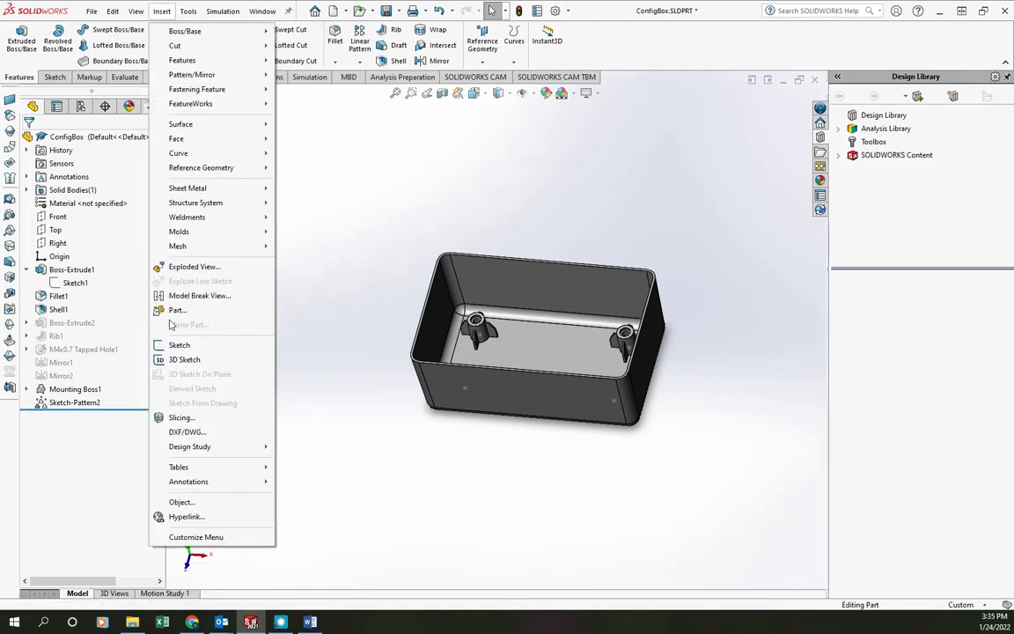
{"action": "mouse_move", "coordinate": [199, 471]}
{"action": "left_click", "coordinate": [301, 482]}
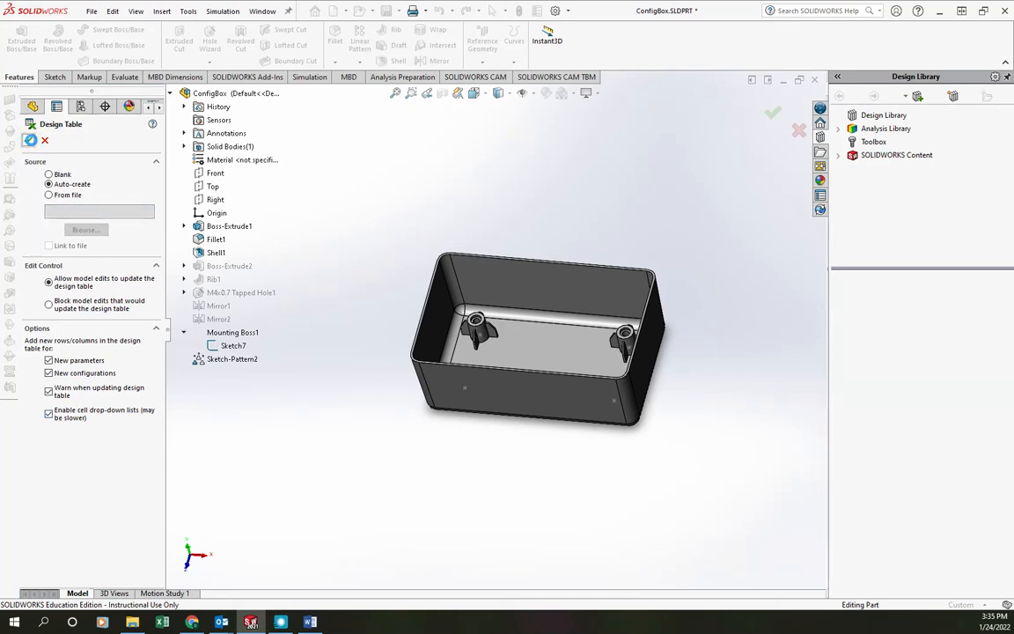
{"action": "left_click", "coordinate": [30, 140]}
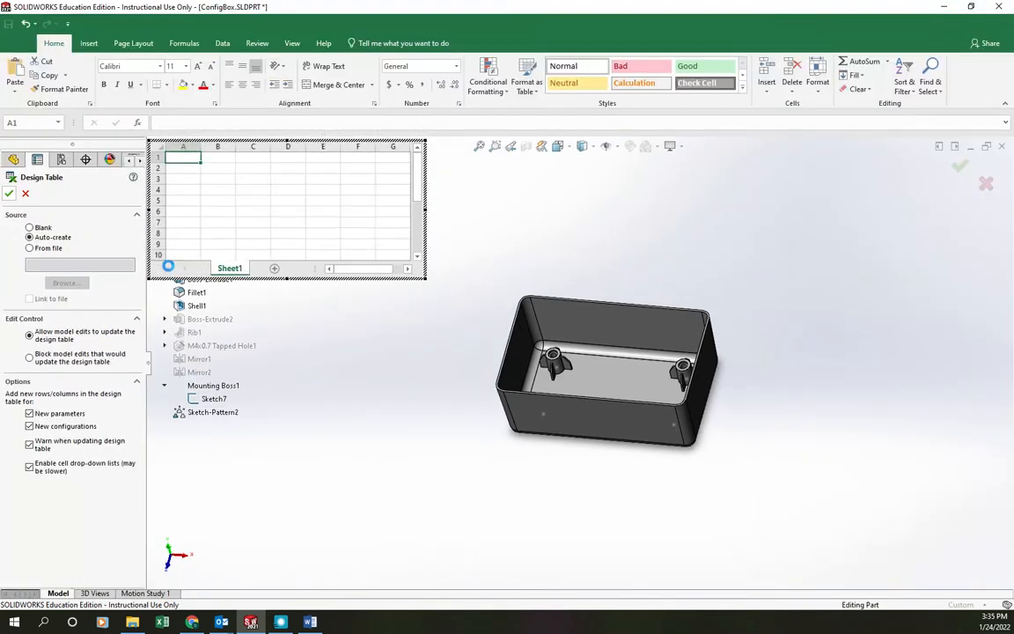
Add Width@Sketch1, Depth@Sketch1, Height@Boss-Extrude1 and D1@Shell1 dimensions to the new design table.
{"action": "left_click", "coordinate": [601, 262]}
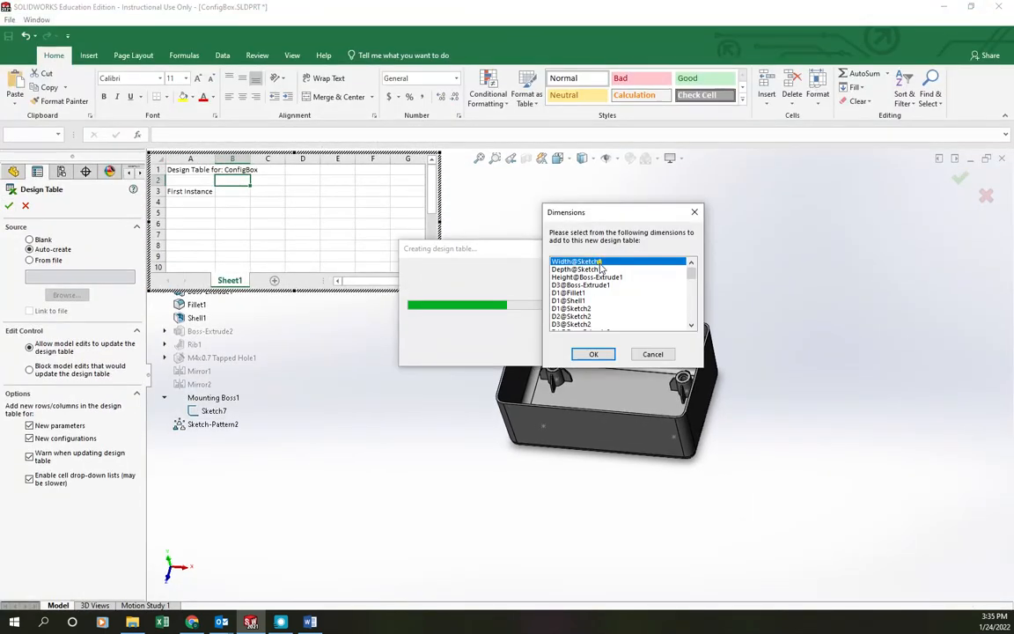
{"action": "left_click", "coordinate": [599, 270], "text": "ctrl"}
{"action": "left_click", "coordinate": [600, 277], "text": "ctrl"}
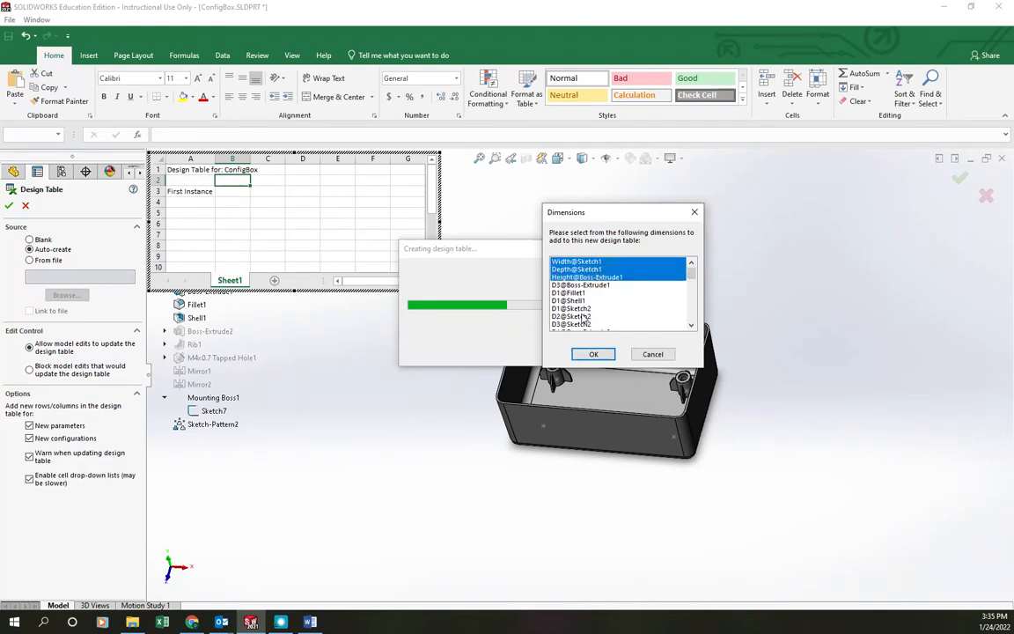
{"action": "left_click", "coordinate": [573, 301], "text": "ctrl"}
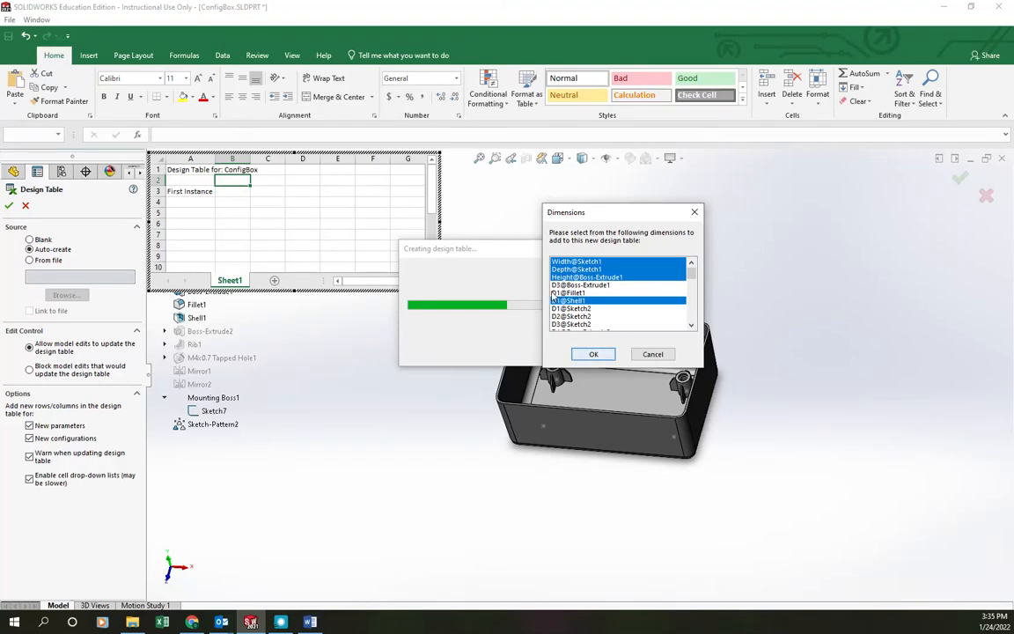
{"action": "left_click", "coordinate": [604, 360]}
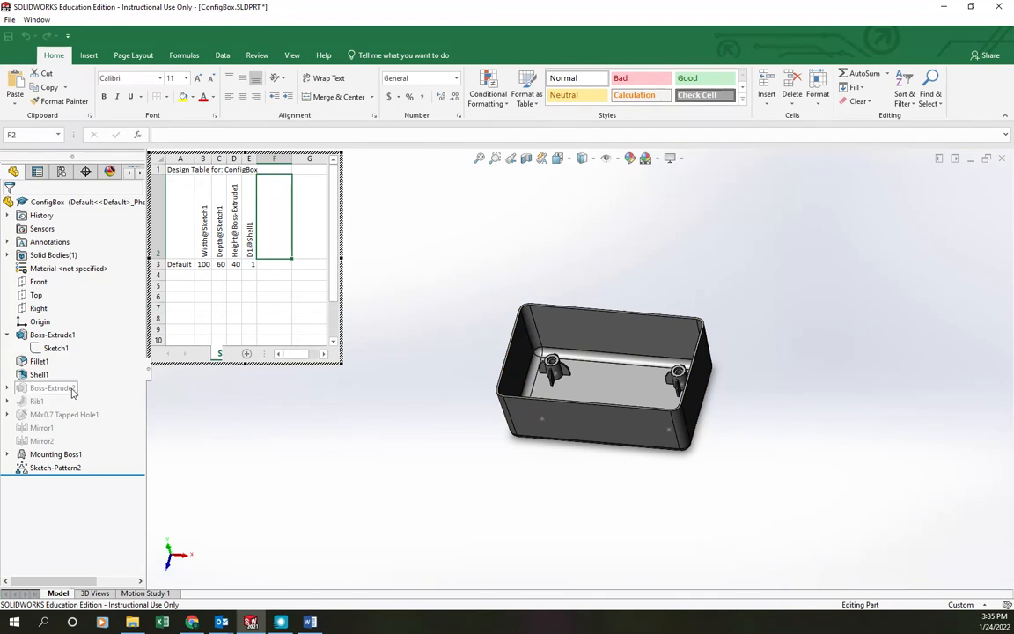
Add state columns for Boss-Extrude2, Rib1, M4x0.7 Tapped Hole1, Mirror1, Mirror2, Mounting Boss1 and Sketch-Pattern2 to the design table.
{"action": "double_click", "coordinate": [49, 392]}
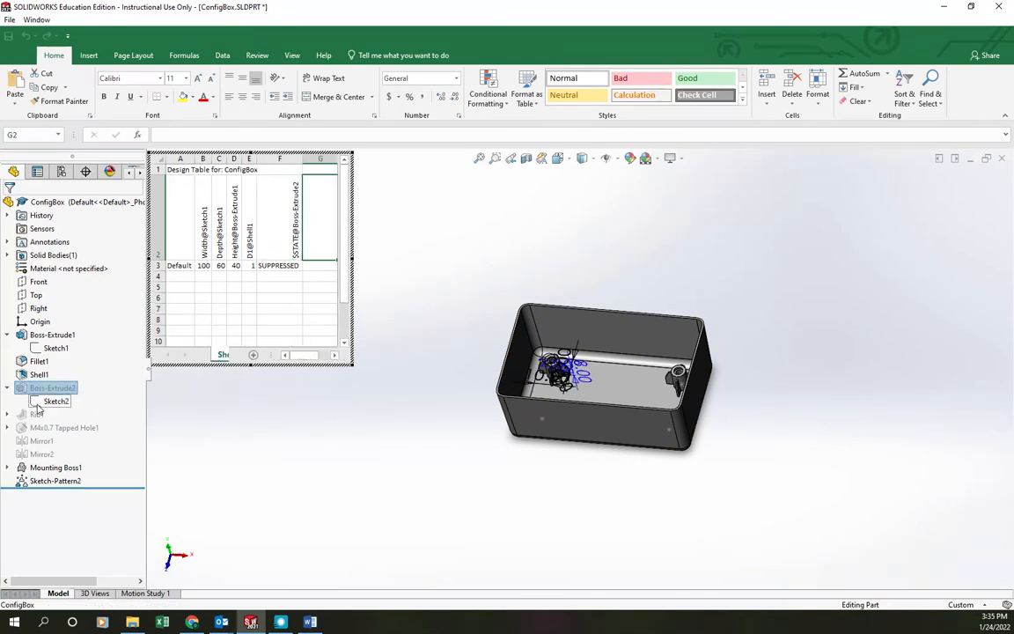
{"action": "double_click", "coordinate": [36, 417]}
{"action": "double_click", "coordinate": [36, 440]}
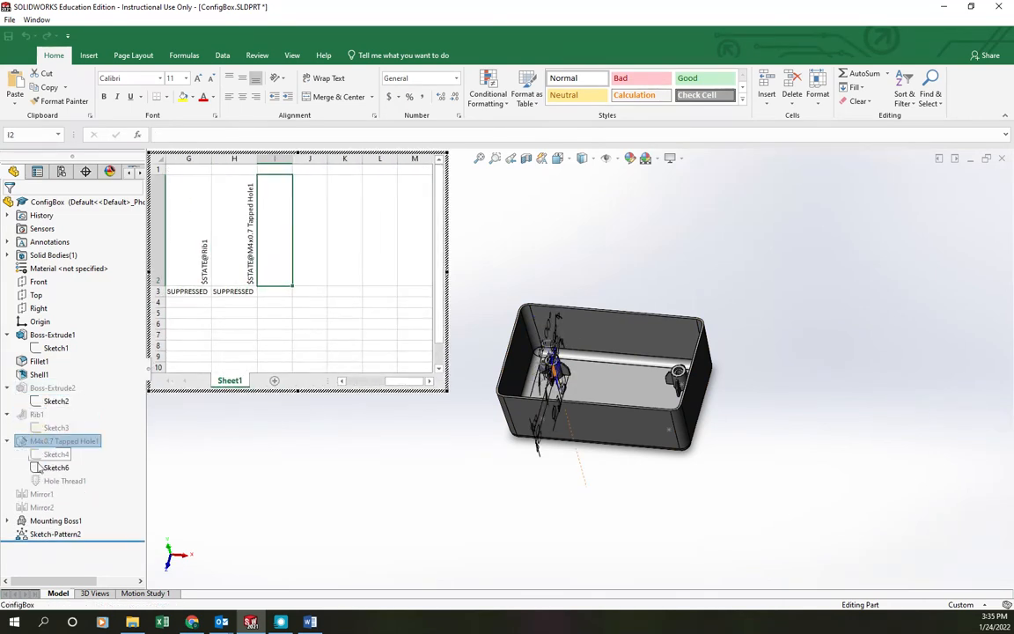
{"action": "double_click", "coordinate": [35, 495]}
{"action": "double_click", "coordinate": [35, 507]}
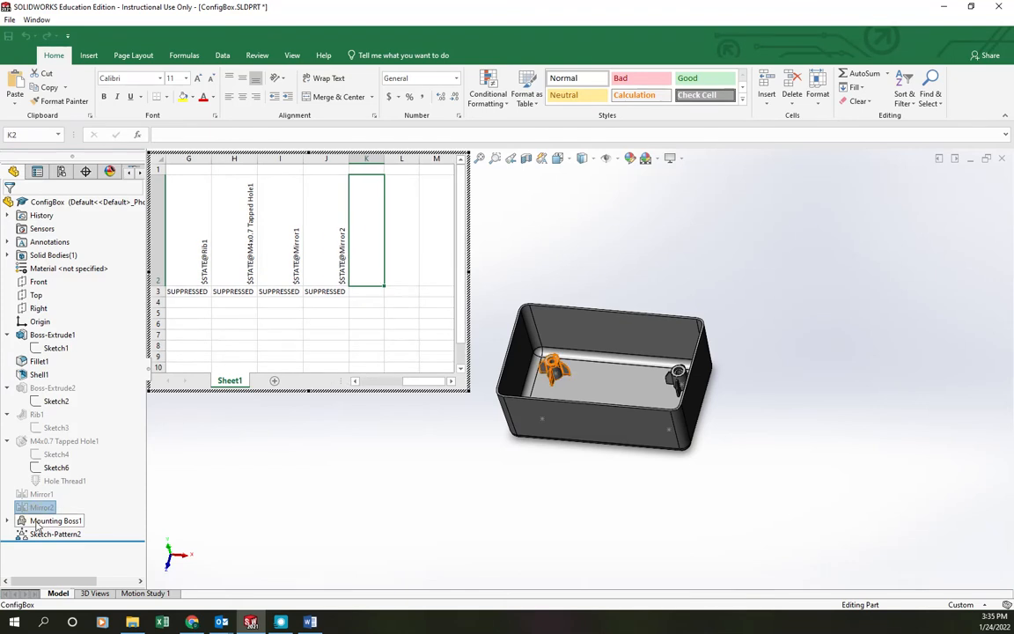
{"action": "double_click", "coordinate": [39, 520]}
{"action": "double_click", "coordinate": [40, 547]}
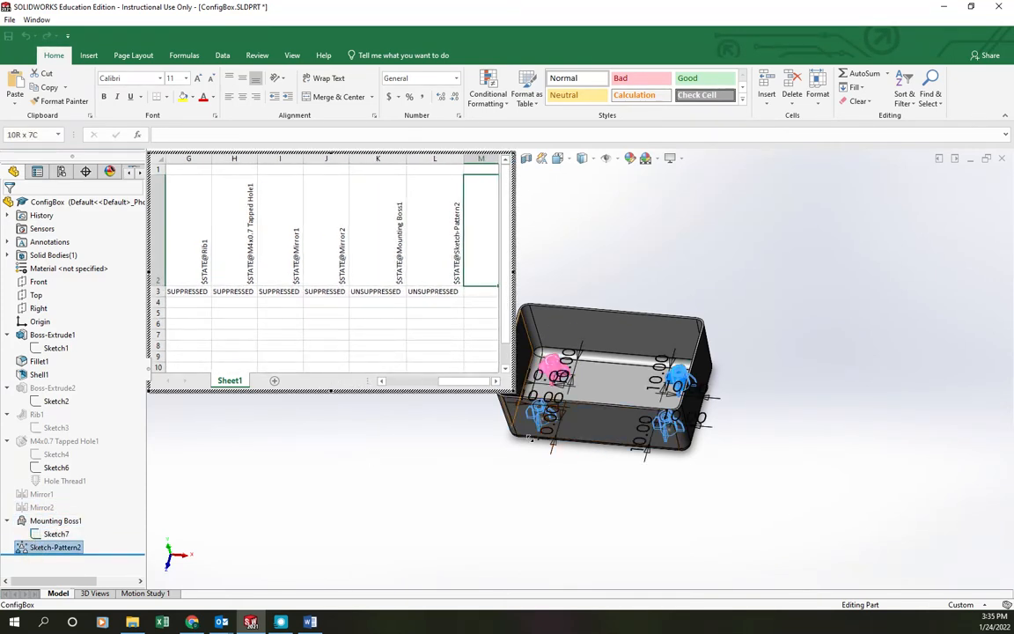
Name four new configuration rows in the design table Big_Mount, Big_Custom, Small_Mounts and Small_Custom.
{"action": "left_click_drag", "start_coordinate": [514, 389], "coordinate": [549, 466]}
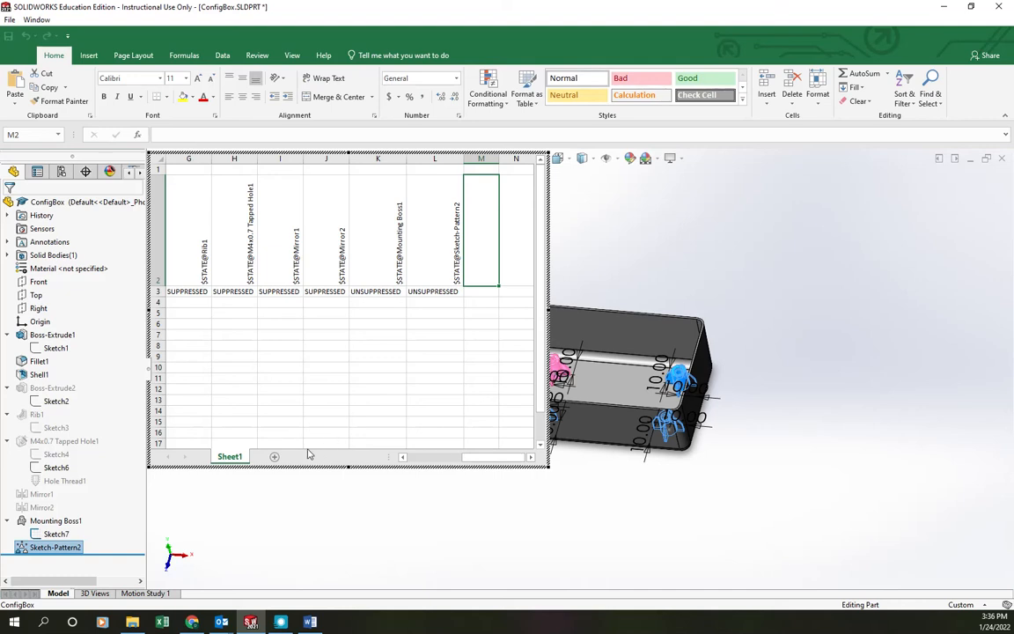
{"action": "left_click_drag", "start_coordinate": [520, 454], "coordinate": [400, 456]}
{"action": "left_click", "coordinate": [182, 312]}
{"action": "left_click", "coordinate": [186, 300]}
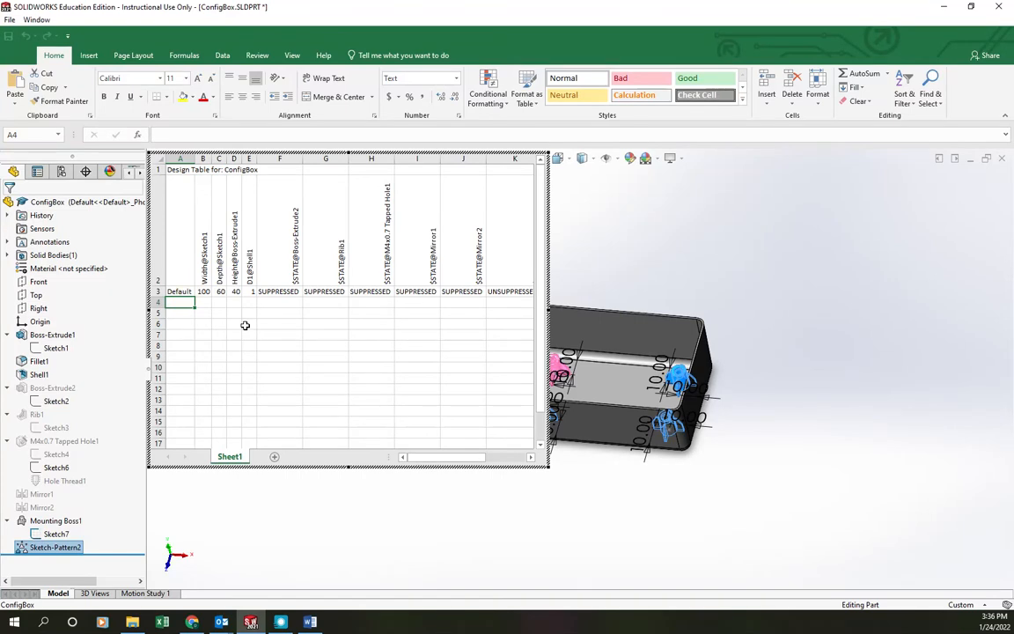
{"action": "type", "text": "Big_Mount"}
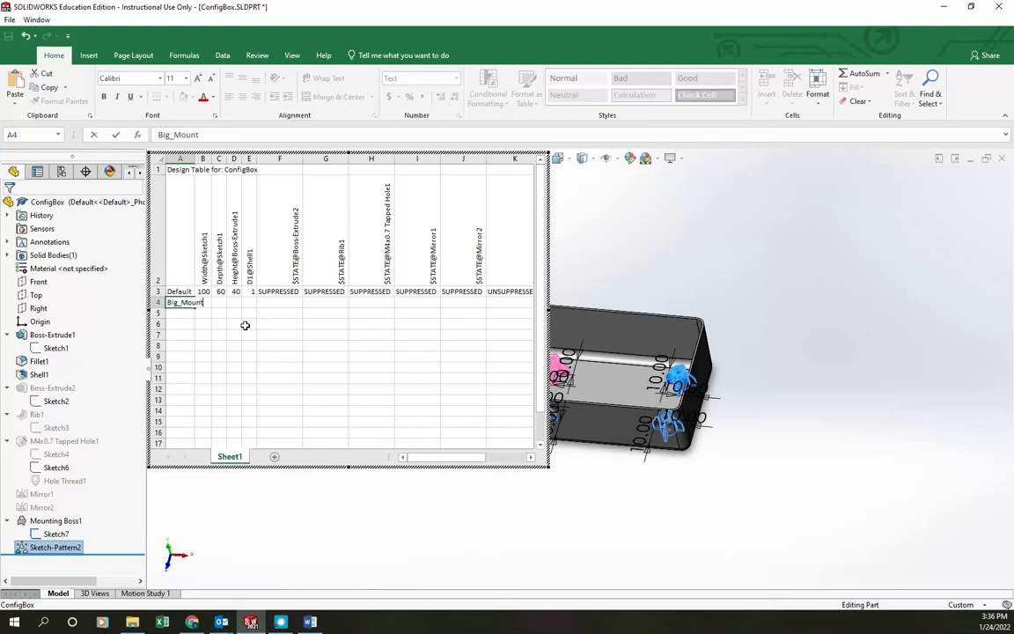
{"action": "key", "text": "Return"}
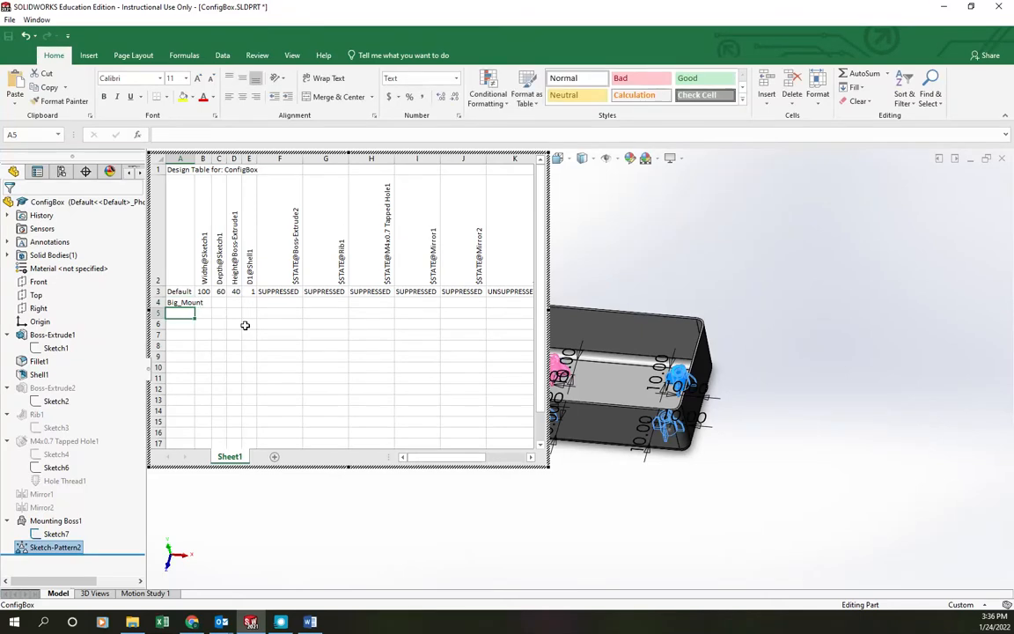
{"action": "type", "text": "B"}
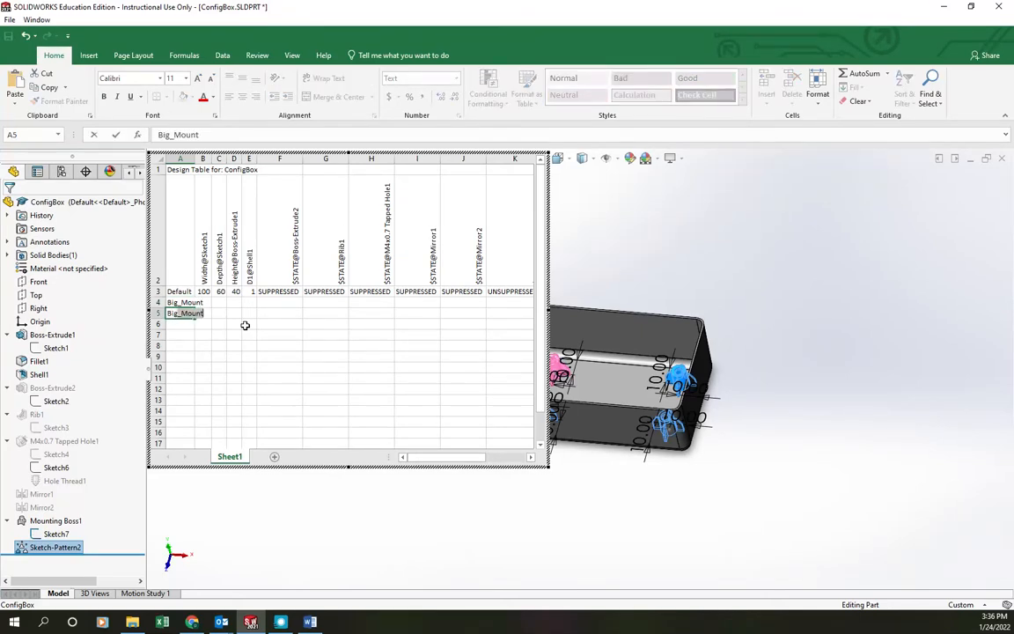
{"action": "type", "text": "ig_Custom"}
{"action": "key", "text": "Return"}
{"action": "type", "text": "S"}
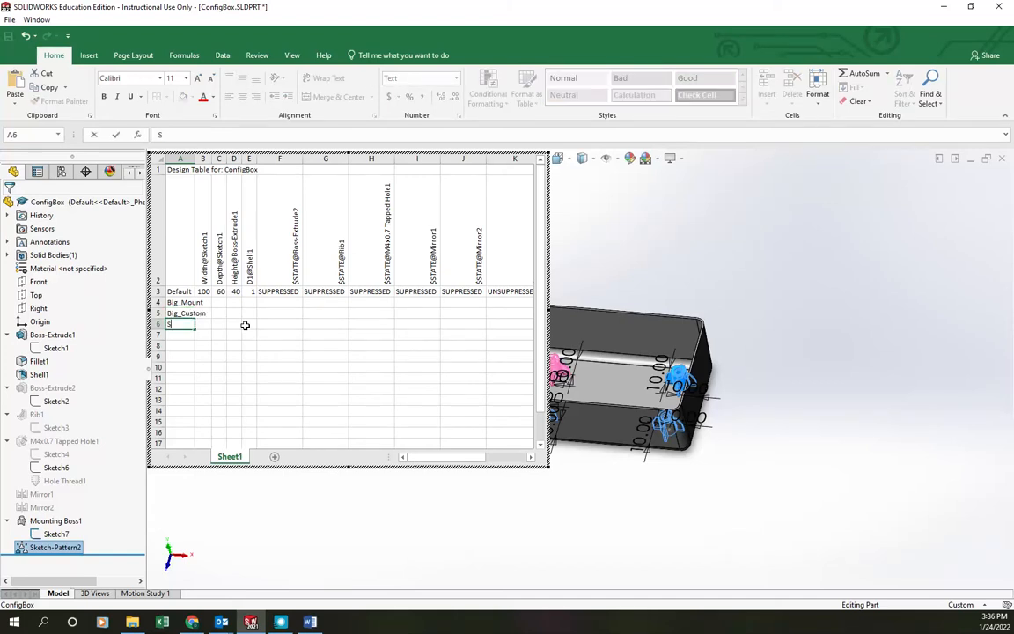
{"action": "key", "text": "BackSpace"}
{"action": "key", "text": "BackSpace"}
{"action": "key", "text": "BackSpace"}
{"action": "key", "text": "BackSpace"}
{"action": "type", "text": "mall_Mounts"}
{"action": "key", "text": "Return"}
{"action": "type", "text": "S"}
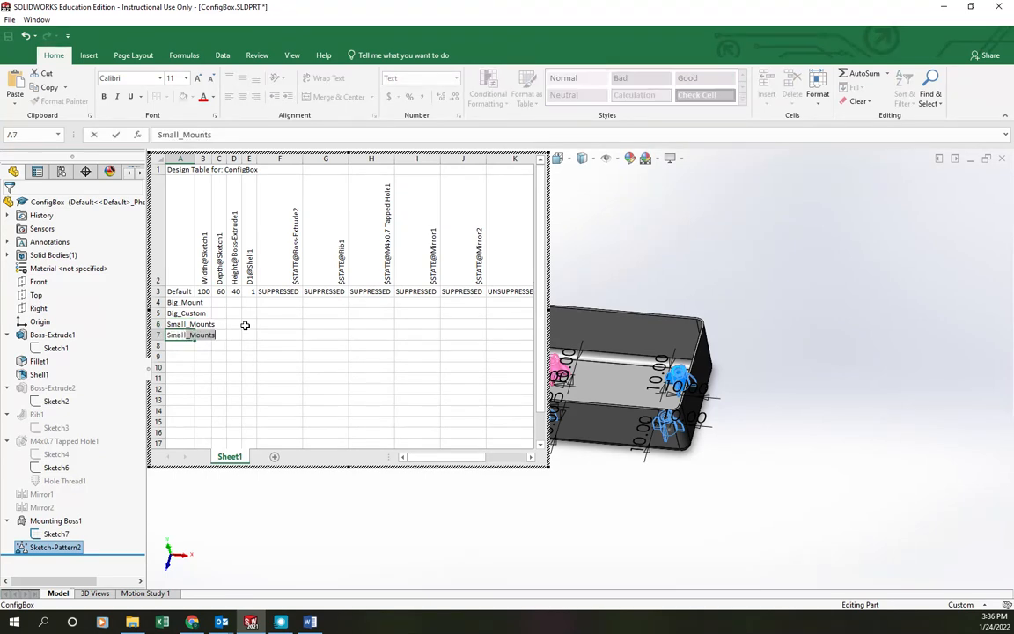
{"action": "type", "text": "mall_Custom"}
{"action": "key", "text": "Return"}
Set Big_Mount's width to 120, depth to 80, height to 60 and shell thickness to 2, plus Big_Custom's shell to 2.
{"action": "key", "text": "Up"}
{"action": "key", "text": "Up"}
{"action": "key", "text": "Up"}
{"action": "key", "text": "Up"}
{"action": "key", "text": "Right"}
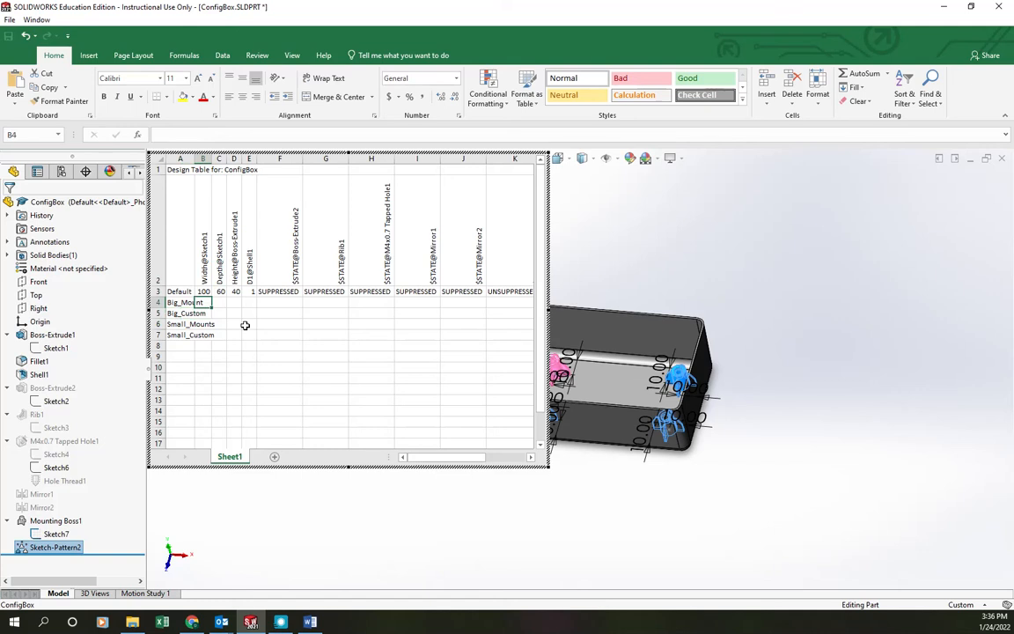
{"action": "type", "text": "120"}
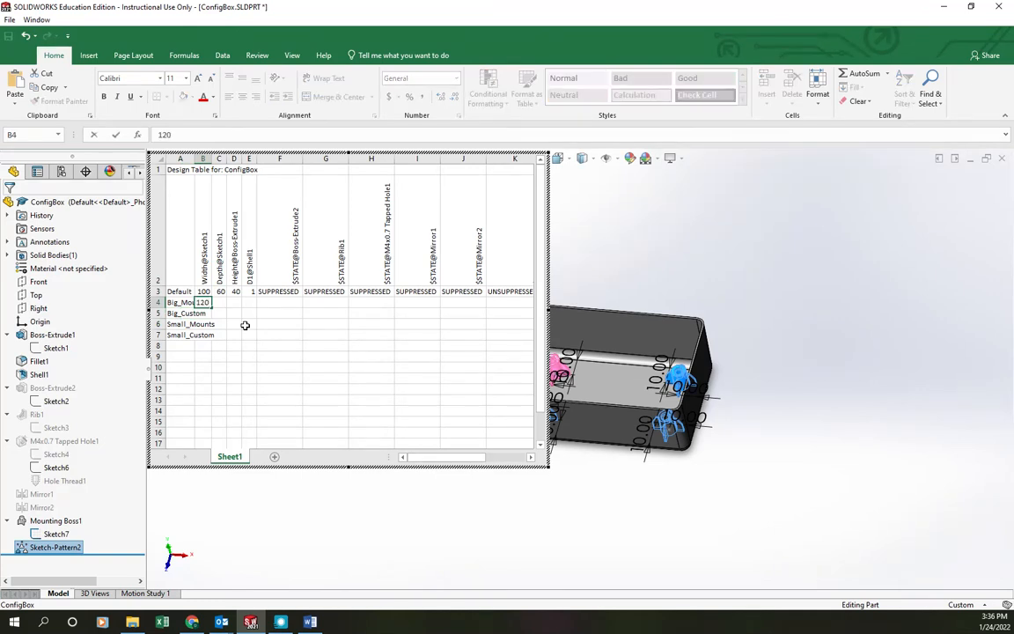
{"action": "key", "text": "Tab"}
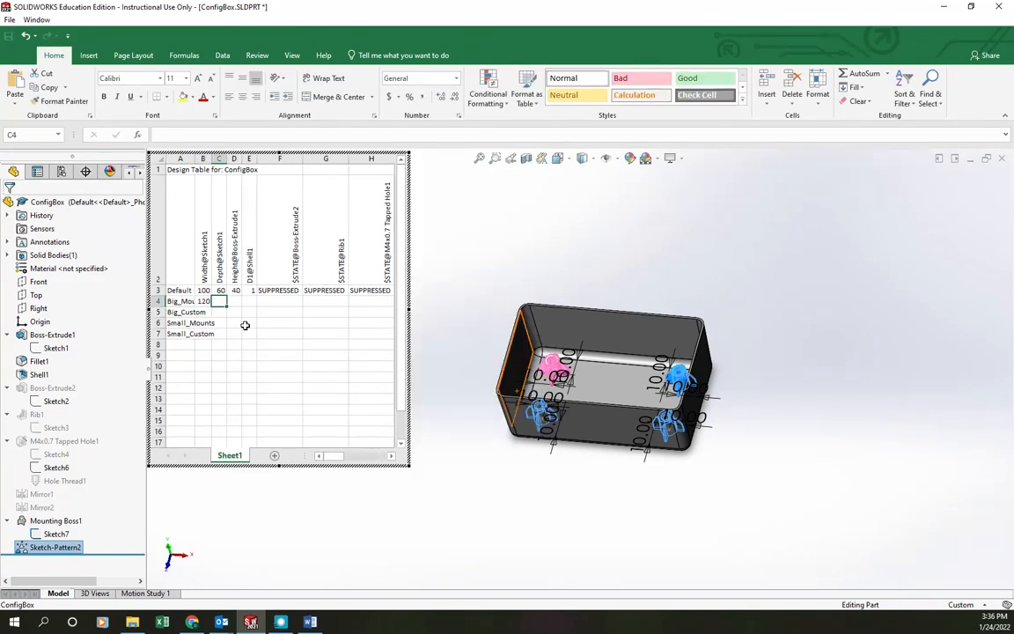
{"action": "type", "text": "80"}
{"action": "key", "text": "Tab"}
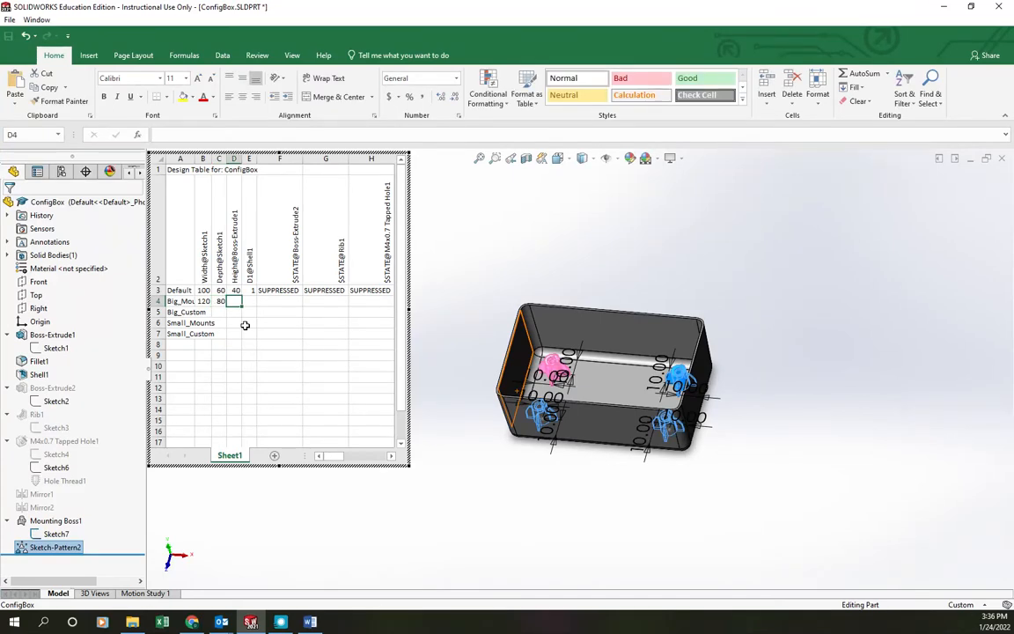
{"action": "type", "text": "60"}
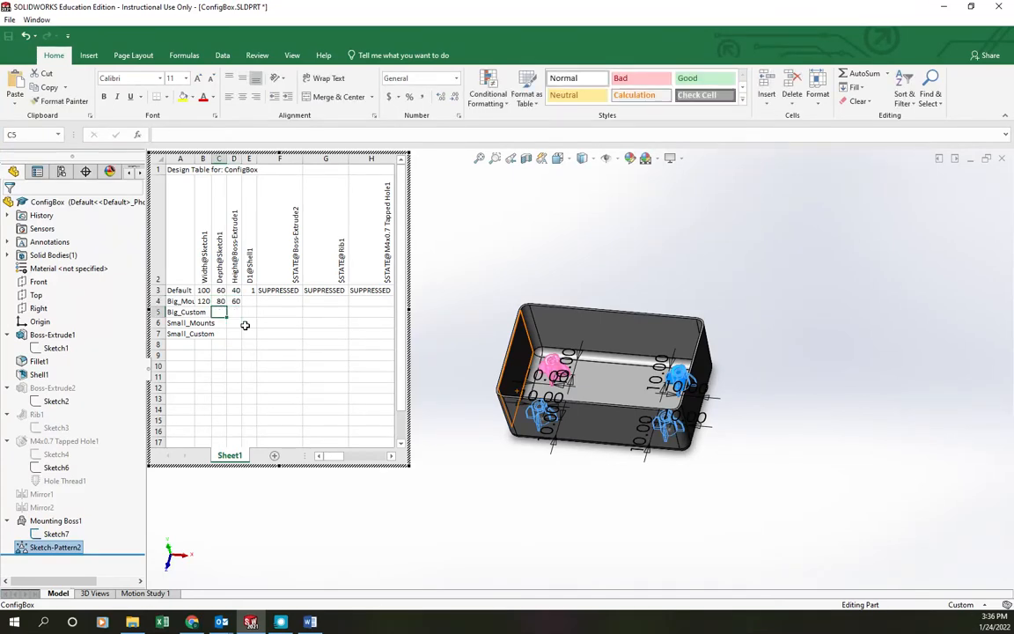
{"action": "key", "text": "Tab"}
{"action": "key", "text": "Down"}
{"action": "type", "text": "2"}
Copy Big_Mount's width, depth and height values into the Big_Custom row.
{"action": "key", "text": "Left"}
{"action": "key", "text": "Left"}
{"action": "key", "text": "Up"}
{"action": "key", "text": "Left"}
{"action": "key", "text": "Down"}
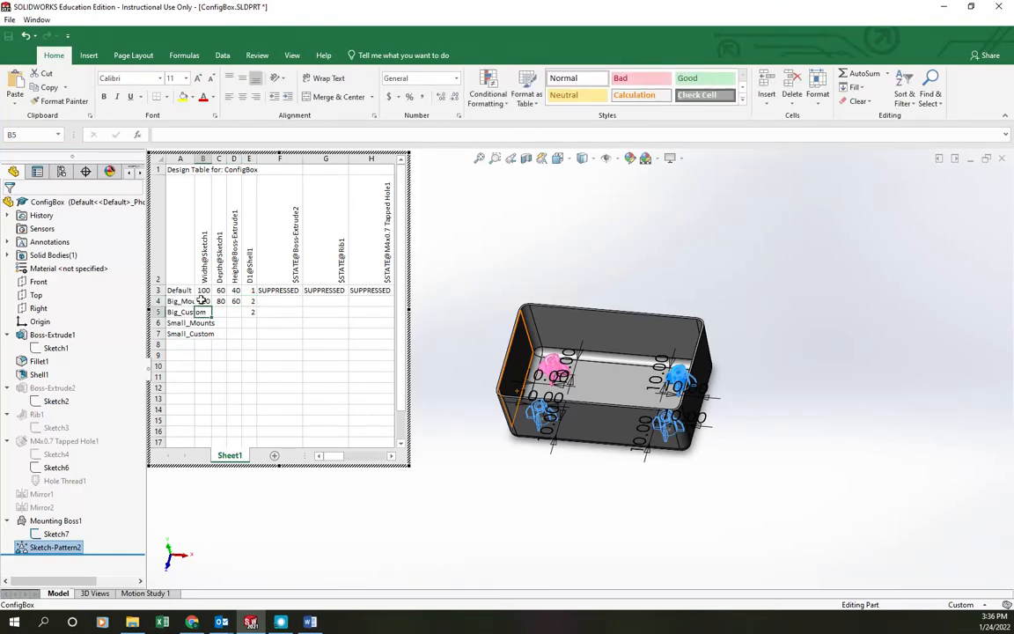
{"action": "key", "text": "Up"}
{"action": "key", "text": "shift+Right"}
{"action": "key", "text": "shift+Right"}
{"action": "key", "text": "ctrl+c"}
{"action": "left_click", "coordinate": [205, 311]}
{"action": "key", "text": "ctrl+v"}
Set Small_Mounts' width to 80, depth to 40, height to 20 and shell to 1, plus Small_Custom's shell to 1.
{"action": "left_click", "coordinate": [204, 324]}
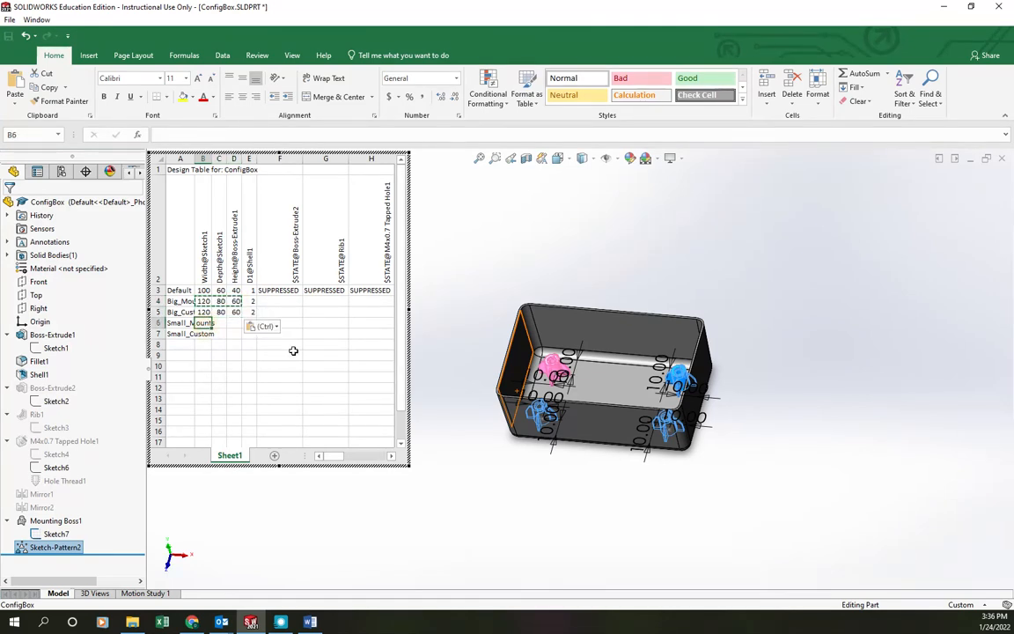
{"action": "type", "text": "80"}
{"action": "key", "text": "Tab"}
{"action": "type", "text": "40"}
{"action": "key", "text": "Tab"}
{"action": "type", "text": "20"}
{"action": "key", "text": "Tab"}
{"action": "type", "text": "1"}
{"action": "key", "text": "Return"}
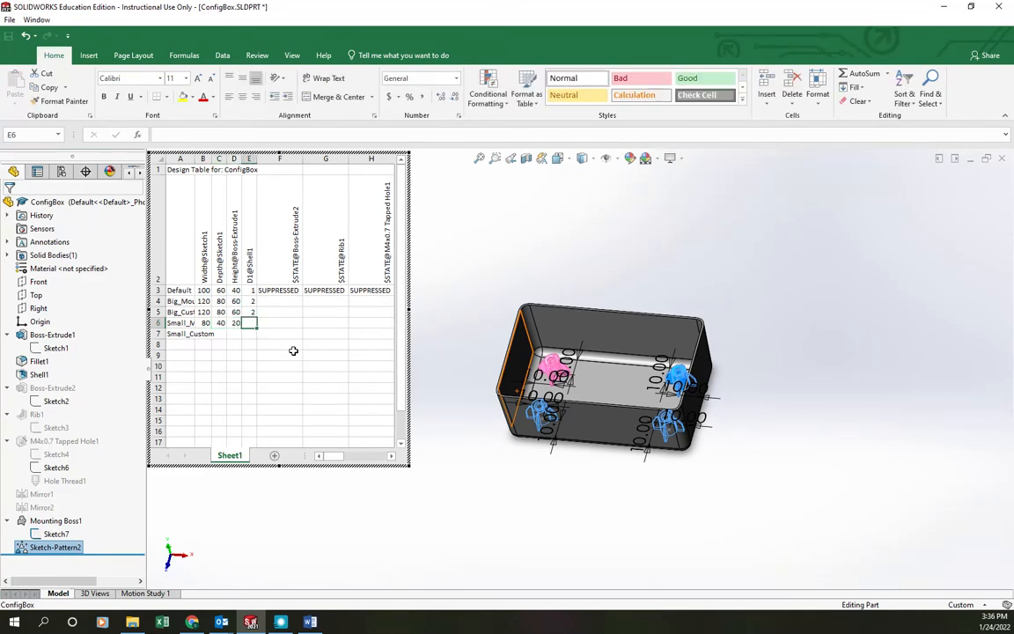
{"action": "type", "text": "1"}
Copy Small_Mounts' width, depth and height values into the Small_Custom row.
{"action": "key", "text": "Left"}
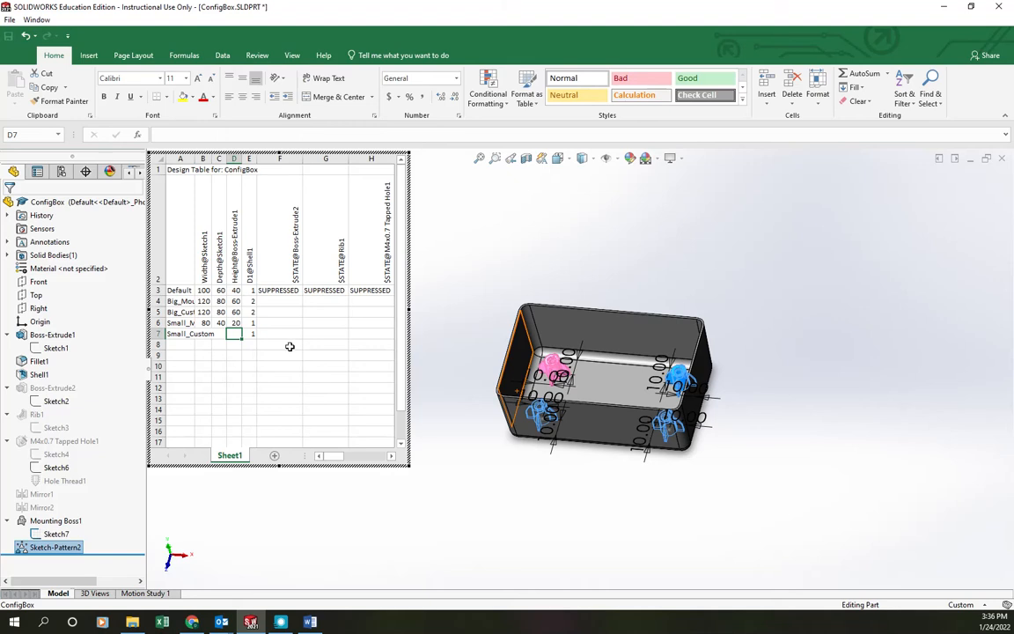
{"action": "left_click_drag", "start_coordinate": [204, 323], "coordinate": [233, 324]}
{"action": "key", "text": "ctrl+c"}
{"action": "left_click", "coordinate": [204, 333]}
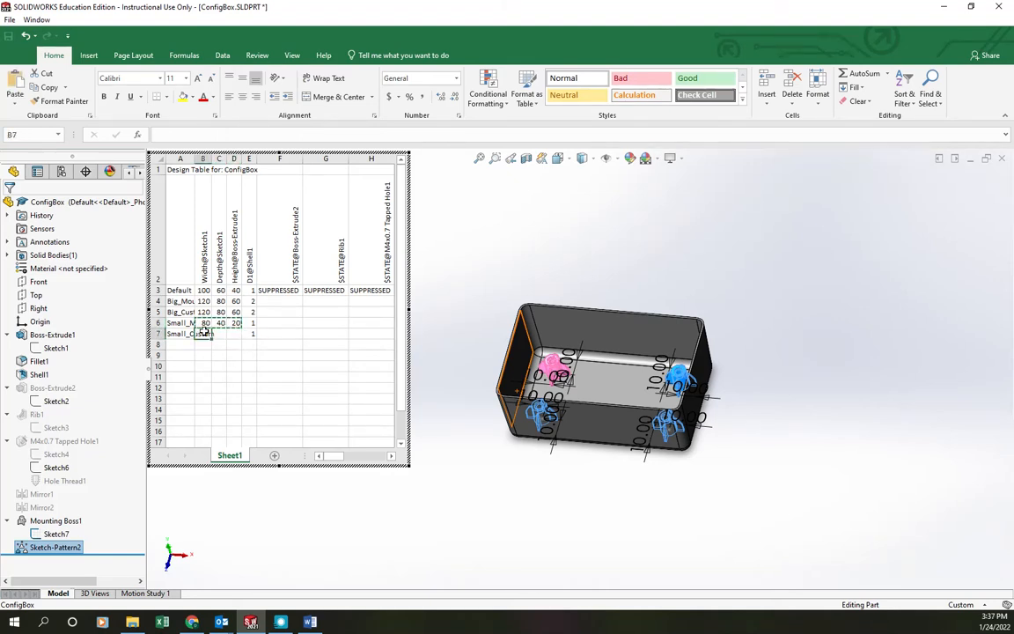
{"action": "key", "text": "ctrl+v"}
{"action": "left_click", "coordinate": [278, 376]}
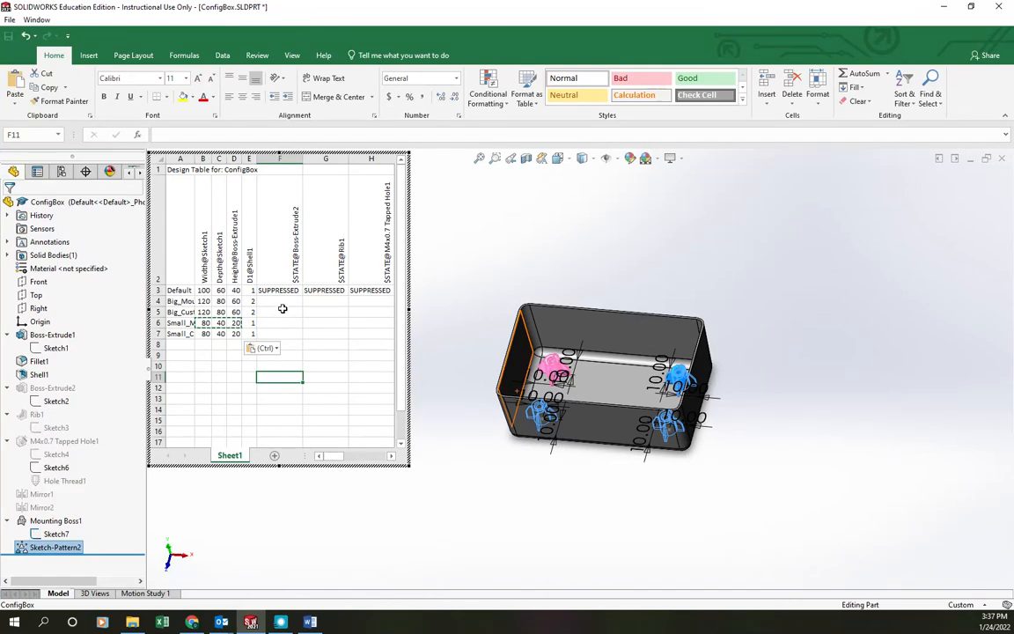
Set Big_Mount's states: suppress Boss-Extrude2, Rib1, the tapped hole, Mirror1 and Mirror2; unsuppress Mounting Boss1 and Sketch-Pattern2.
{"action": "left_click", "coordinate": [181, 301]}
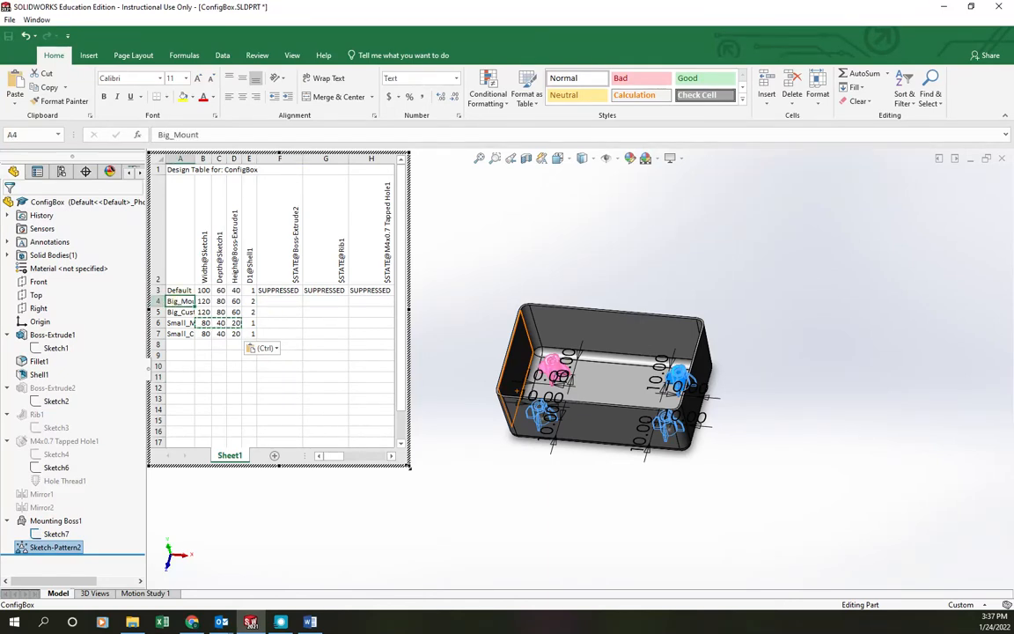
{"action": "left_click_drag", "start_coordinate": [410, 466], "coordinate": [558, 487]}
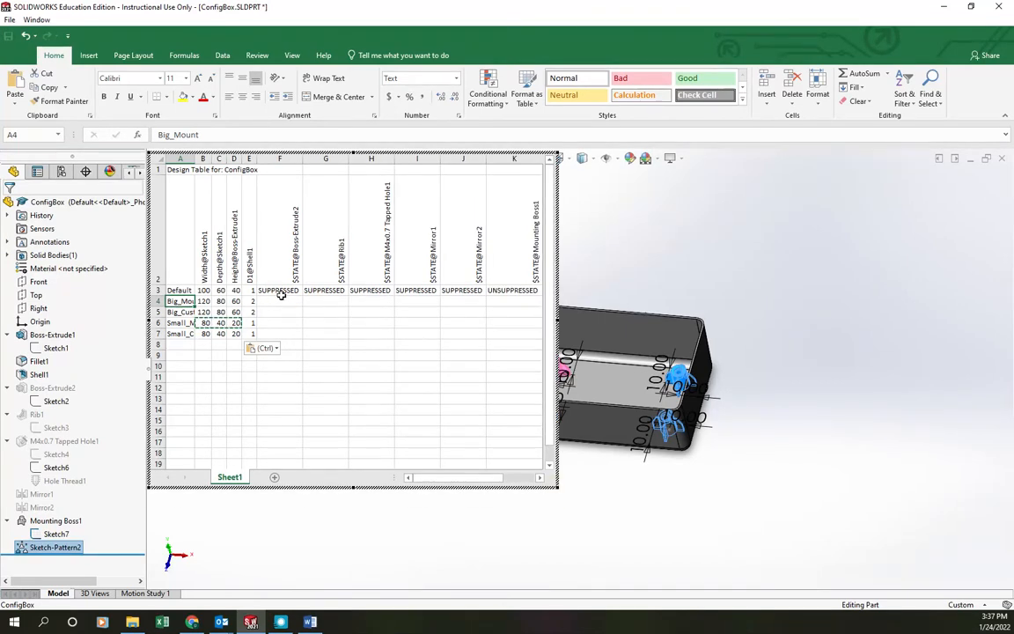
{"action": "left_click", "coordinate": [283, 300]}
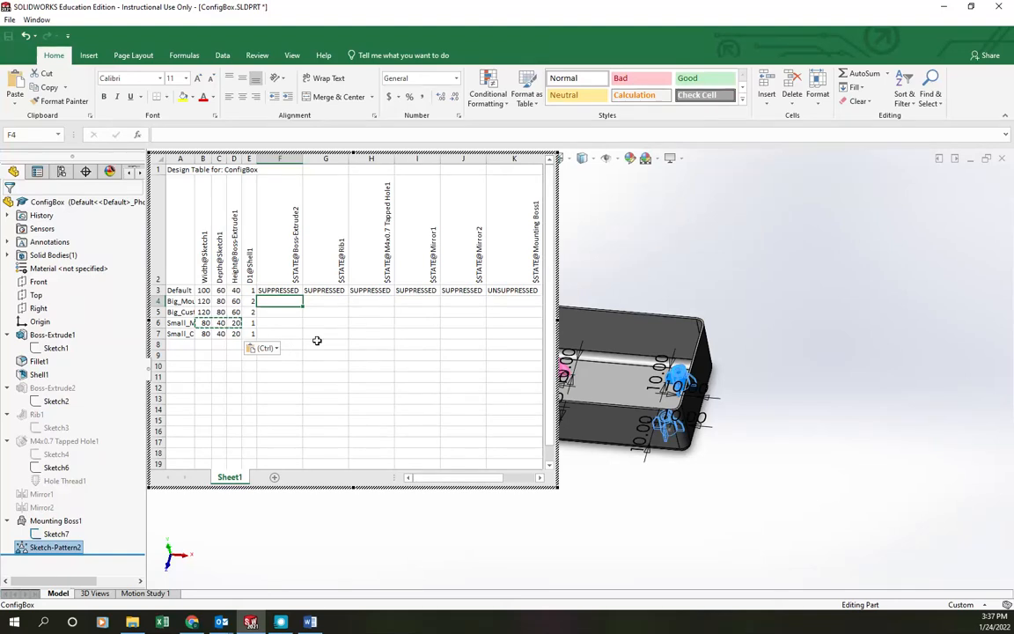
{"action": "type", "text": "1"}
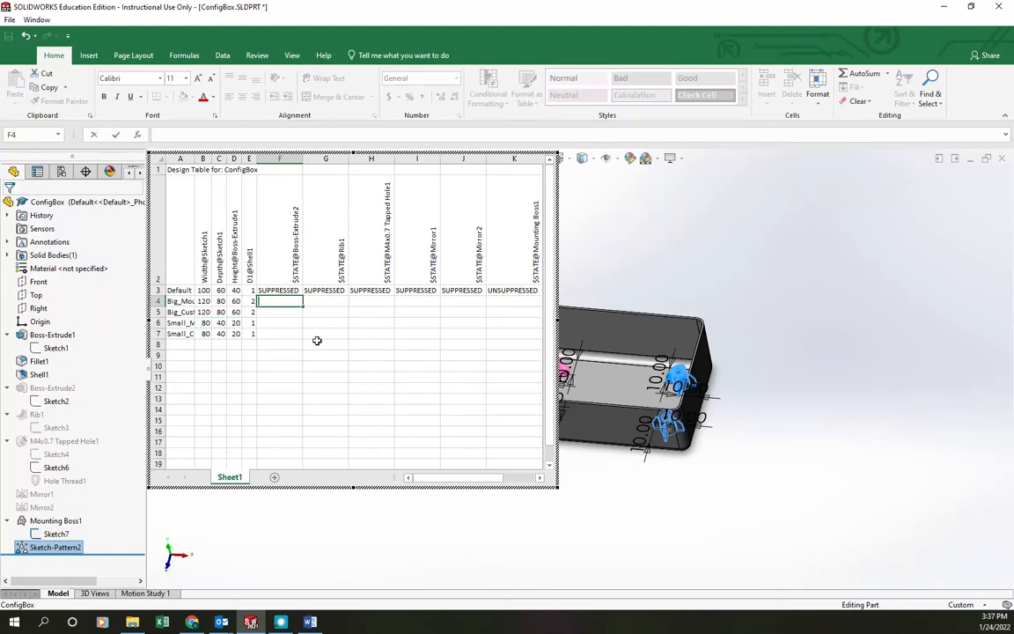
{"action": "type", "text": "S"}
{"action": "key", "text": "Tab"}
{"action": "type", "text": "S"}
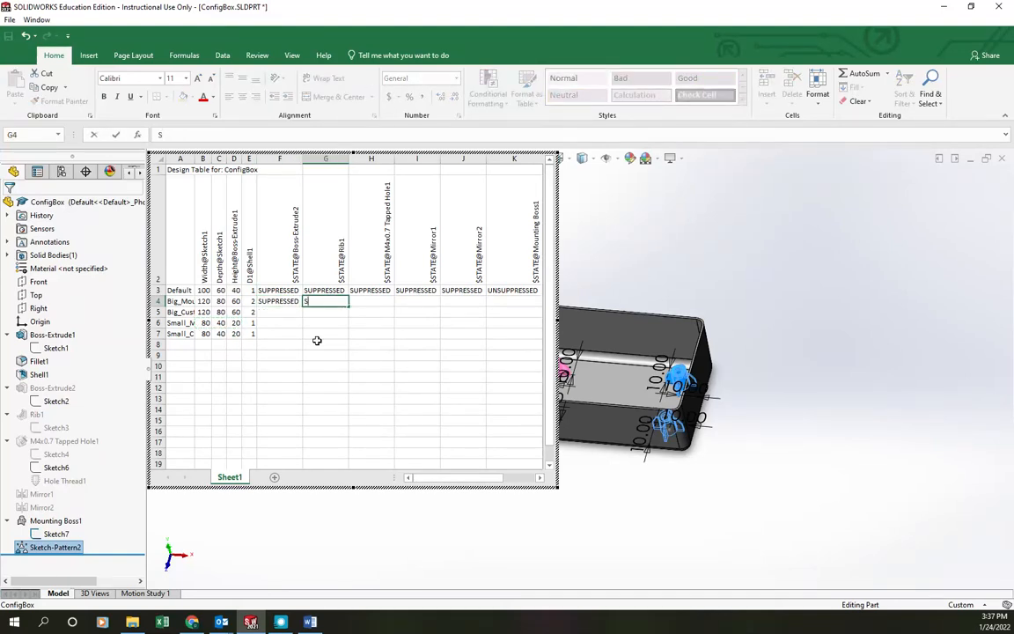
{"action": "key", "text": "BackSpace"}
{"action": "key", "text": "Tab"}
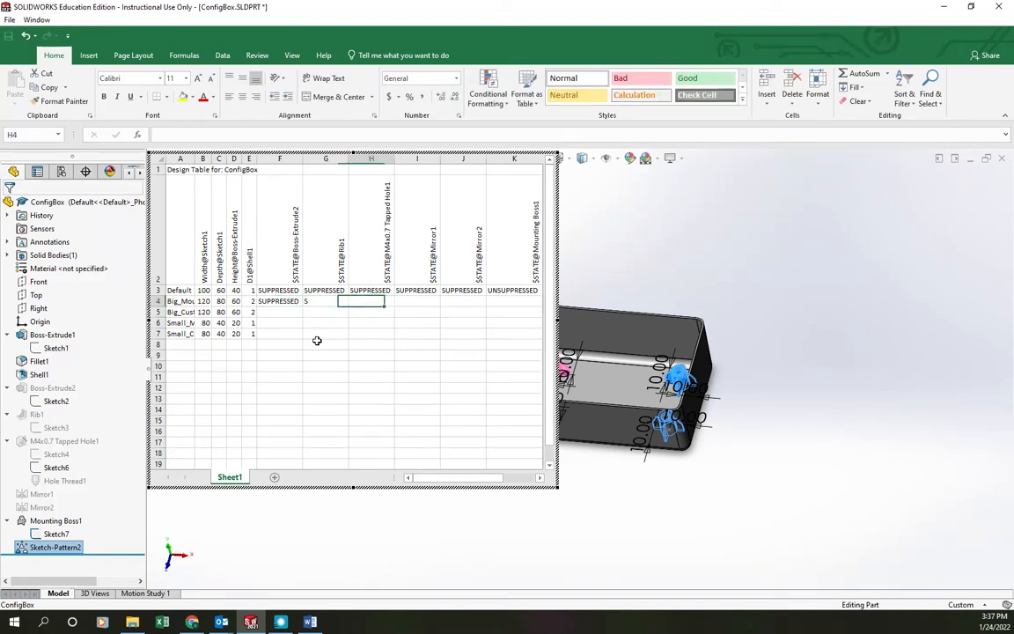
{"action": "type", "text": "S"}
{"action": "key", "text": "BackSpace"}
{"action": "key", "text": "Tab"}
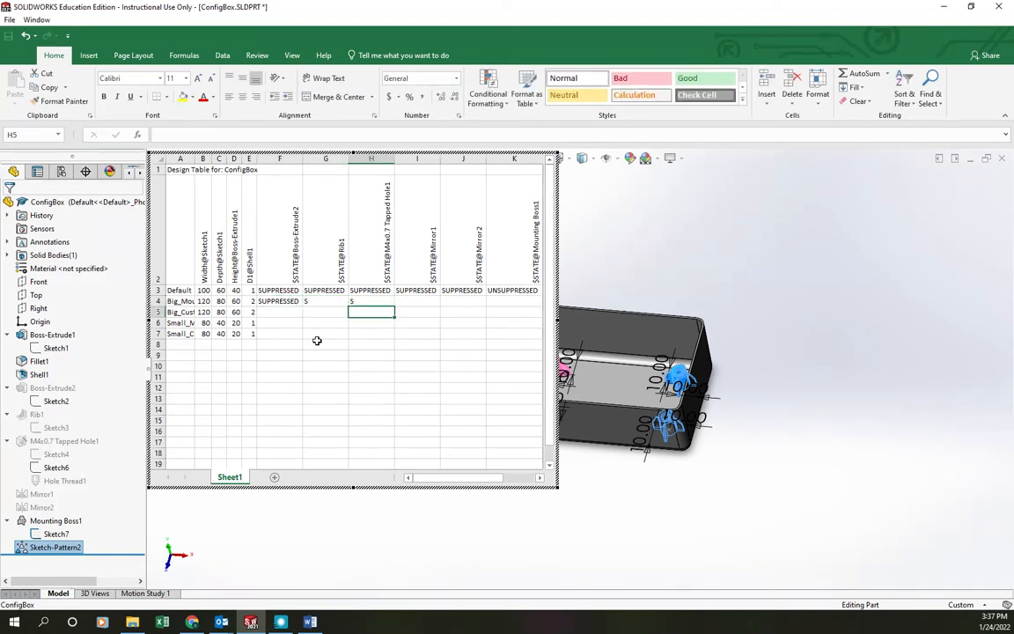
{"action": "type", "text": "s"}
{"action": "key", "text": "Tab"}
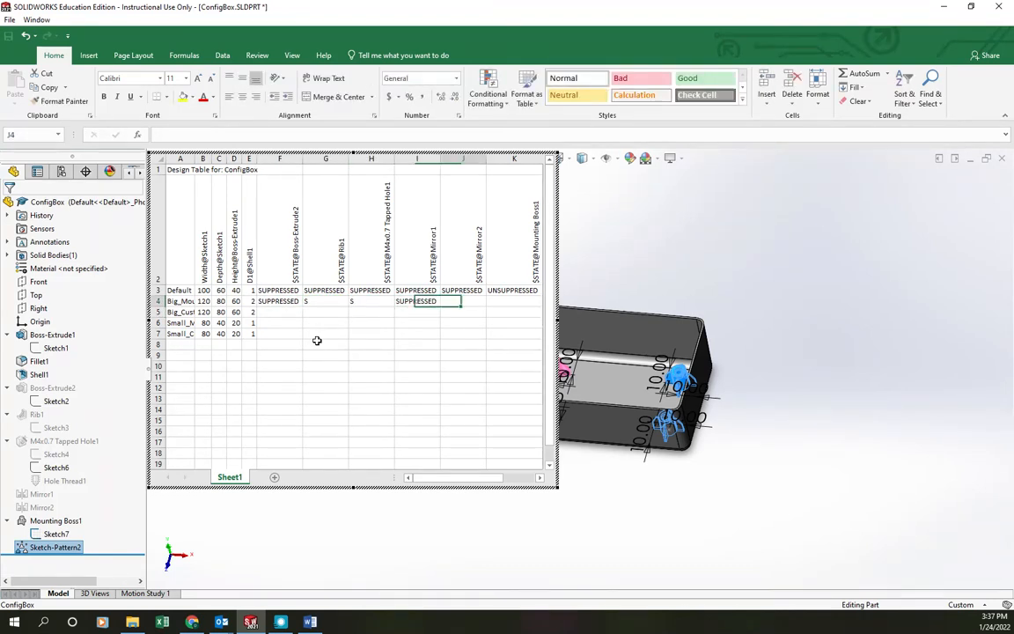
{"action": "type", "text": "s"}
{"action": "key", "text": "Tab"}
{"action": "type", "text": "s"}
{"action": "key", "text": "Tab"}
{"action": "key", "text": "Tab"}
{"action": "key", "text": "Left"}
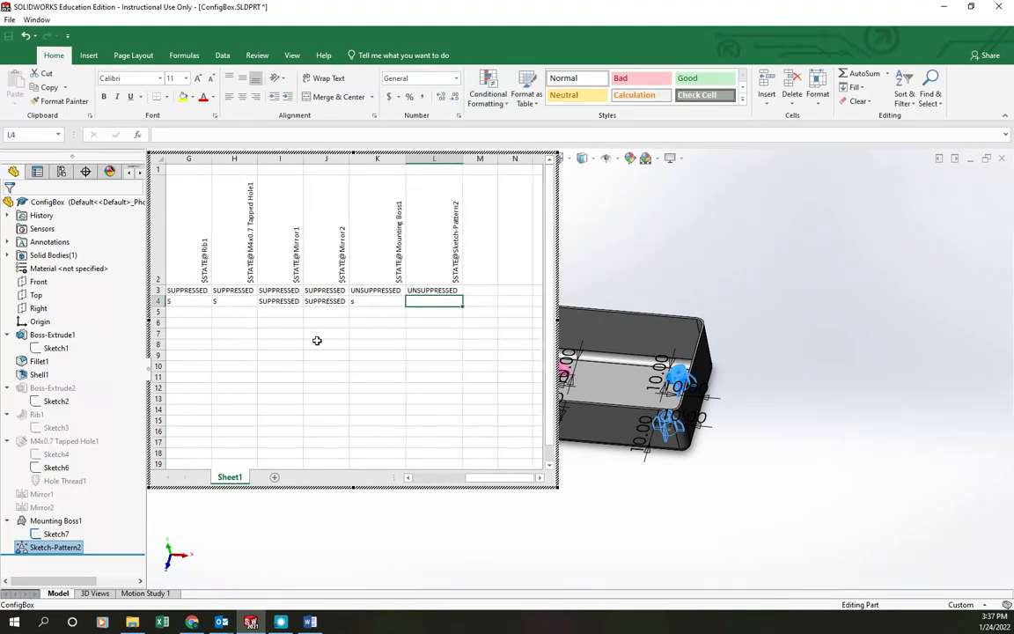
{"action": "key", "text": "Left"}
{"action": "type", "text": "u"}
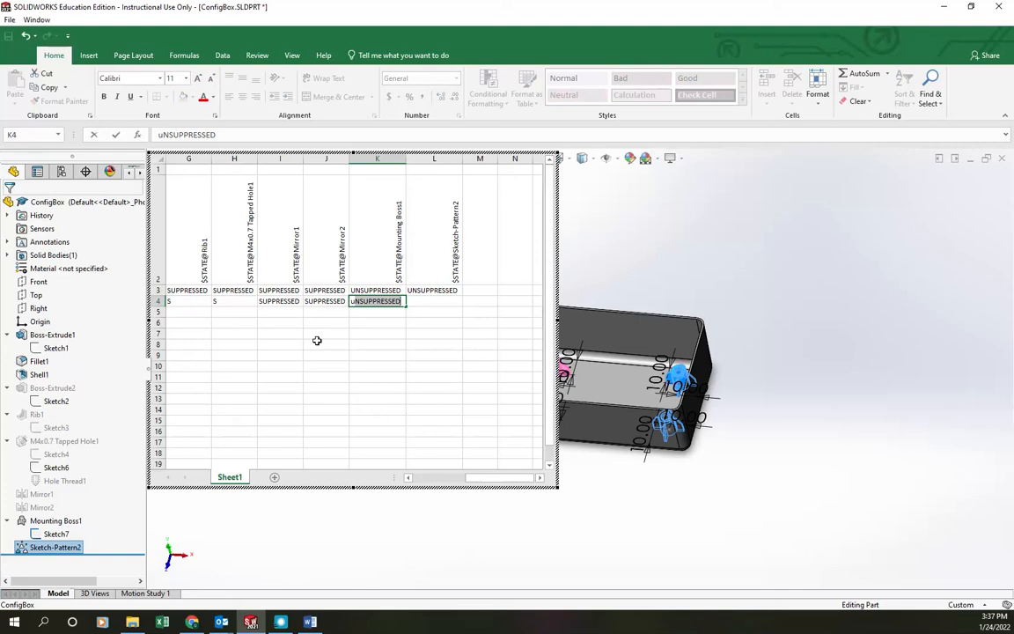
{"action": "key", "text": "Tab"}
{"action": "type", "text": "u"}
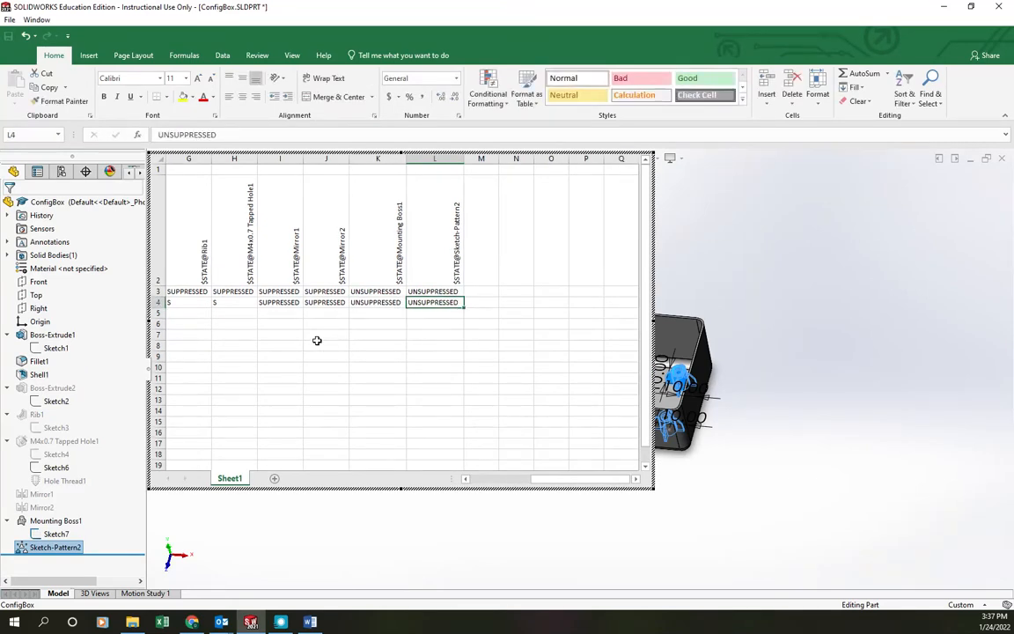
Copy Big_Mount's feature state entries into the Small_Mounts row.
{"action": "key", "text": "Left"}
{"action": "key", "text": "Down"}
{"action": "key", "text": "Left"}
{"action": "key", "text": "Left"}
{"action": "key", "text": "Left"}
{"action": "key", "text": "Left"}
{"action": "key", "text": "Left"}
{"action": "key", "text": "Left"}
{"action": "key", "text": "Left"}
{"action": "key", "text": "Left"}
{"action": "key", "text": "Left"}
{"action": "key", "text": "Left"}
{"action": "left_click_drag", "start_coordinate": [278, 302], "coordinate": [562, 302]}
{"action": "key", "text": "ctrl+c"}
{"action": "left_click", "coordinate": [284, 324]}
{"action": "key", "text": "ctrl+v"}
{"action": "left_click", "coordinate": [279, 314]}
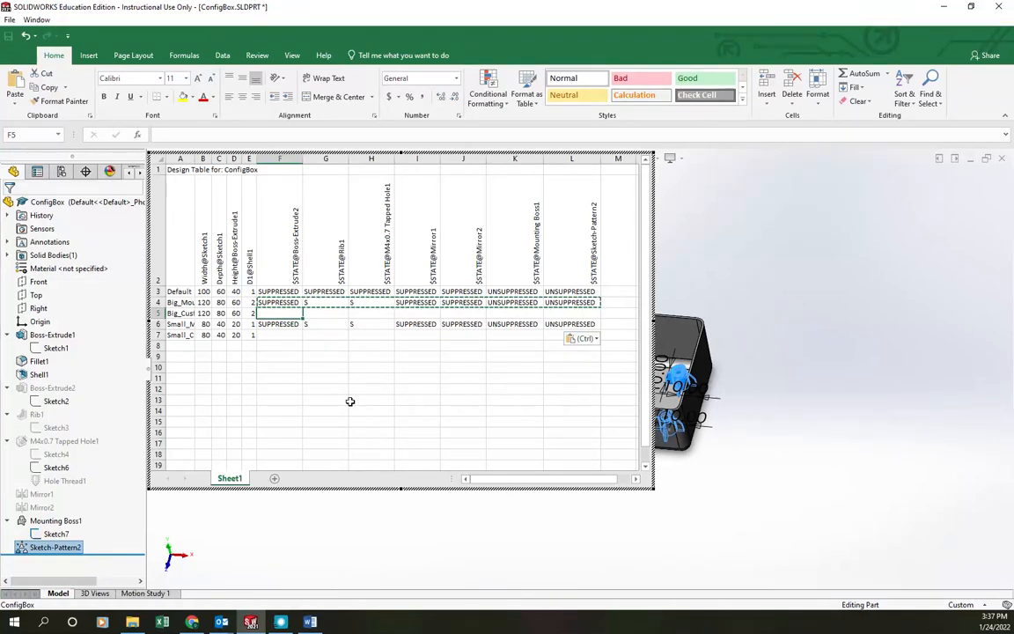
Enter Big_Custom's feature states as 0 for Boss-Extrude2 through Mirror2 and 1 for Mounting Boss1 and Sketch-Pattern2.
{"action": "type", "text": "0"}
{"action": "key", "text": "Tab"}
{"action": "type", "text": "0"}
{"action": "key", "text": "Tab"}
{"action": "type", "text": "0"}
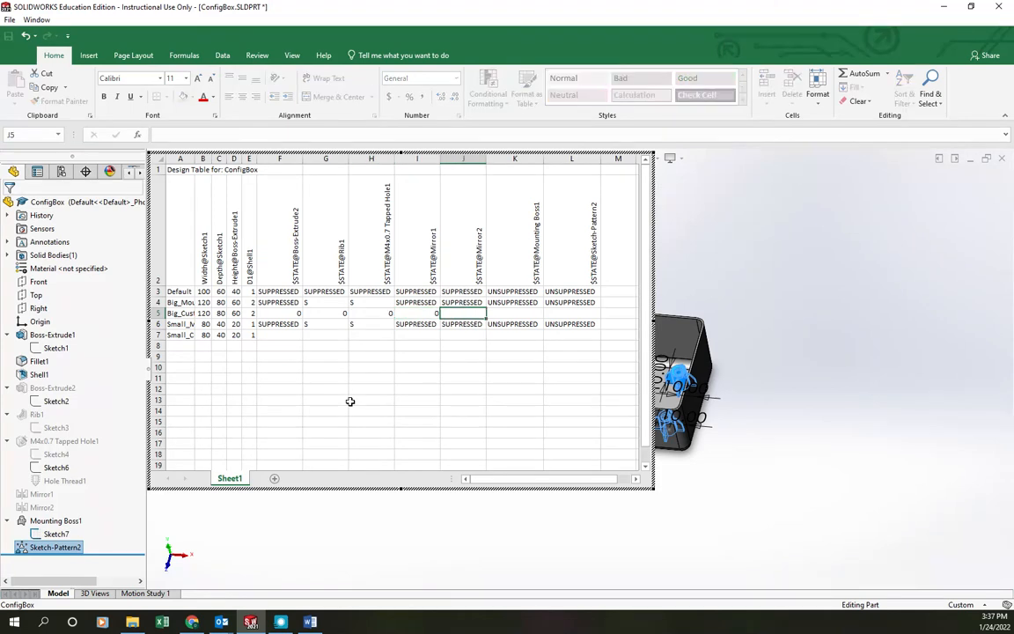
{"action": "key", "text": "Tab"}
{"action": "key", "text": "Tab"}
{"action": "type", "text": "0"}
{"action": "key", "text": "Left"}
{"action": "type", "text": "0"}
{"action": "key", "text": "Tab"}
{"action": "type", "text": "1"}
{"action": "key", "text": "Tab"}
{"action": "type", "text": "1"}
{"action": "key", "text": "Tab"}
{"action": "key", "text": "Down"}
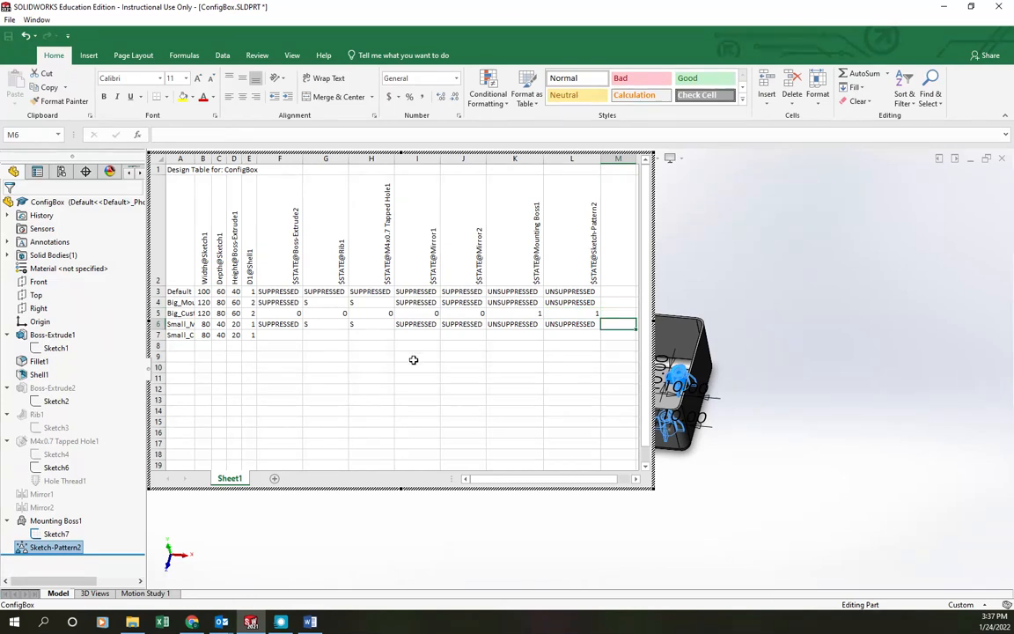
Copy Big_Custom's feature states into the Small_Custom row and close the design table to generate the configurations.
{"action": "left_click_drag", "start_coordinate": [589, 312], "coordinate": [295, 315]}
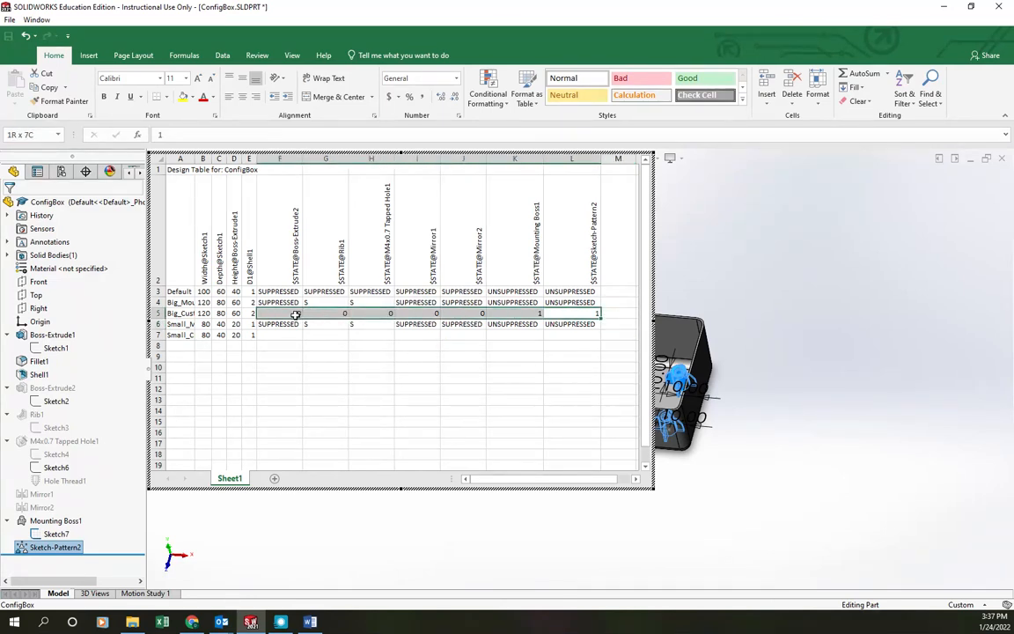
{"action": "key", "text": "ctrl+c"}
{"action": "left_click", "coordinate": [277, 335]}
{"action": "key", "text": "ctrl+v"}
{"action": "left_click", "coordinate": [273, 368]}
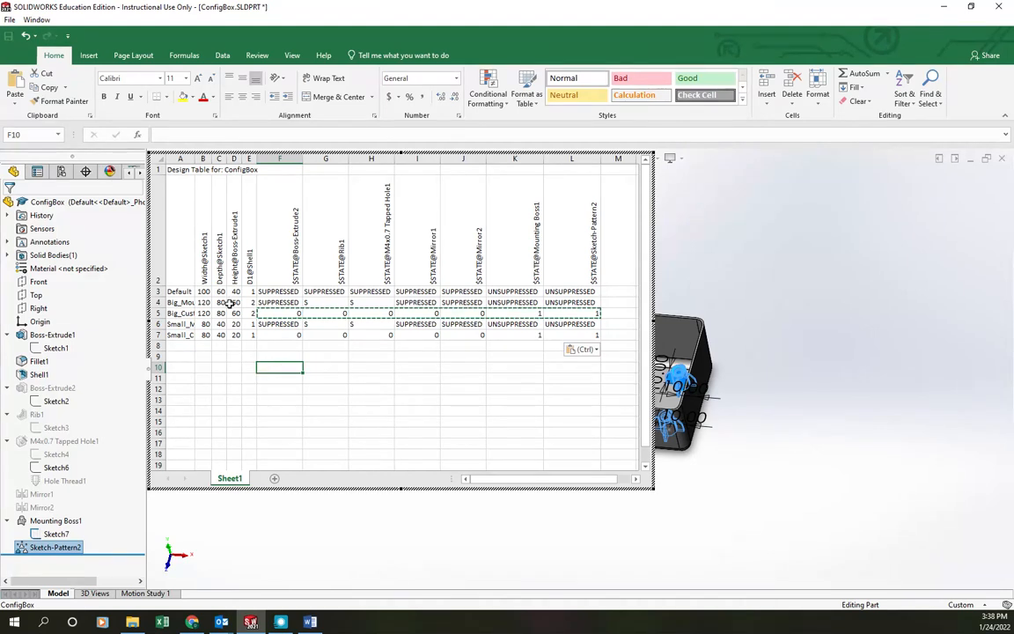
{"action": "left_click", "coordinate": [806, 268]}
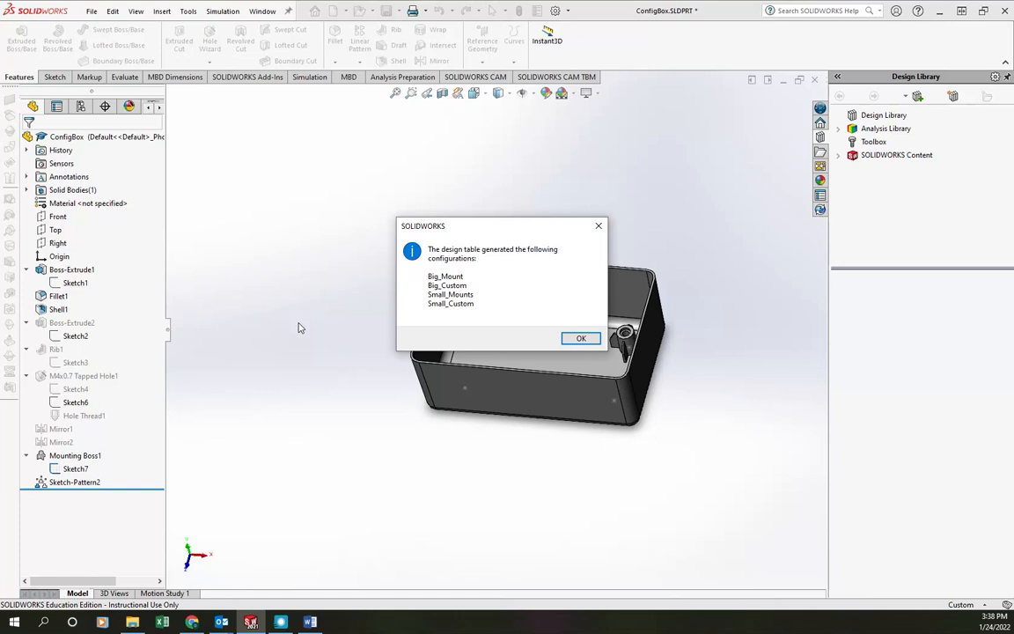
Dismiss the generation message and activate the Big_Mount configuration to review it.
{"action": "left_click", "coordinate": [581, 340]}
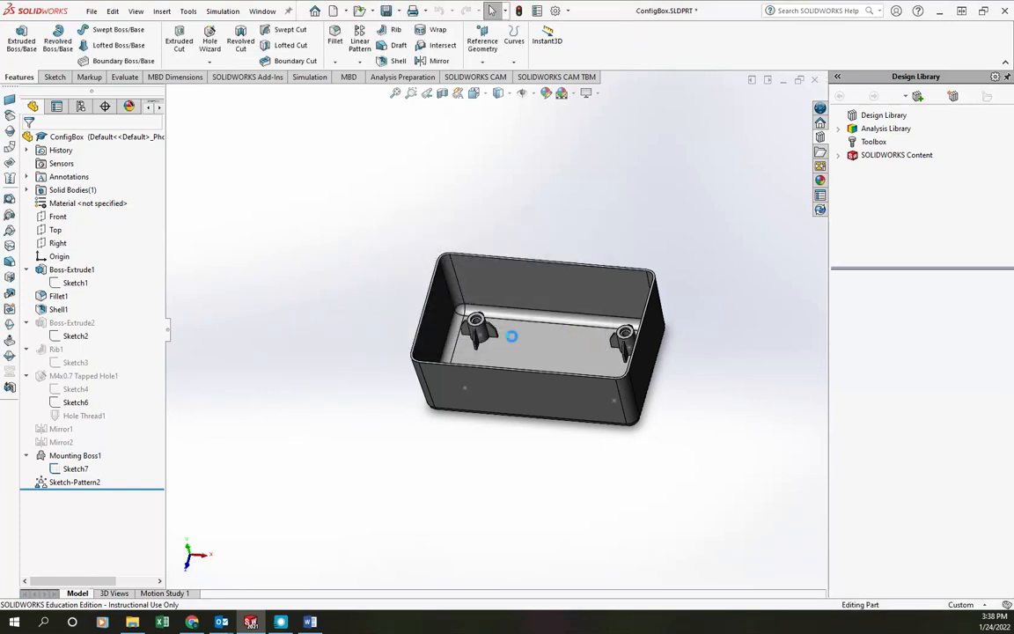
{"action": "left_click", "coordinate": [80, 107]}
{"action": "double_click", "coordinate": [92, 186]}
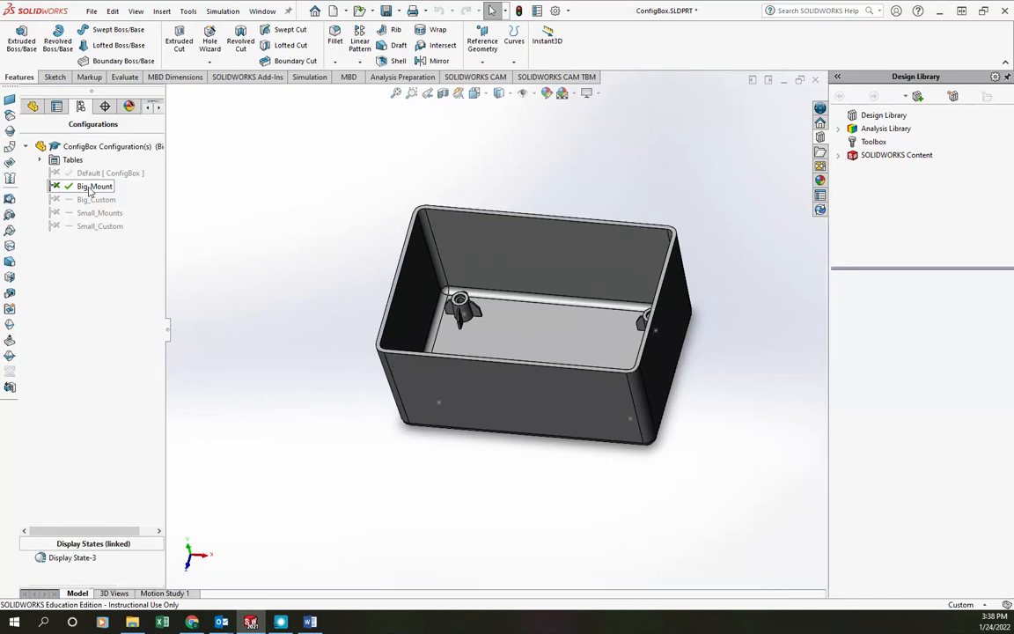
{"action": "middle_click_drag", "start_coordinate": [291, 209], "coordinate": [304, 261]}
{"action": "scroll", "coordinate": [304, 261], "scroll_direction": "up", "scroll_amount": 1}
Activate the Big_Custom and then the Small_Mounts configurations to review each.
{"action": "double_click", "coordinate": [85, 201]}
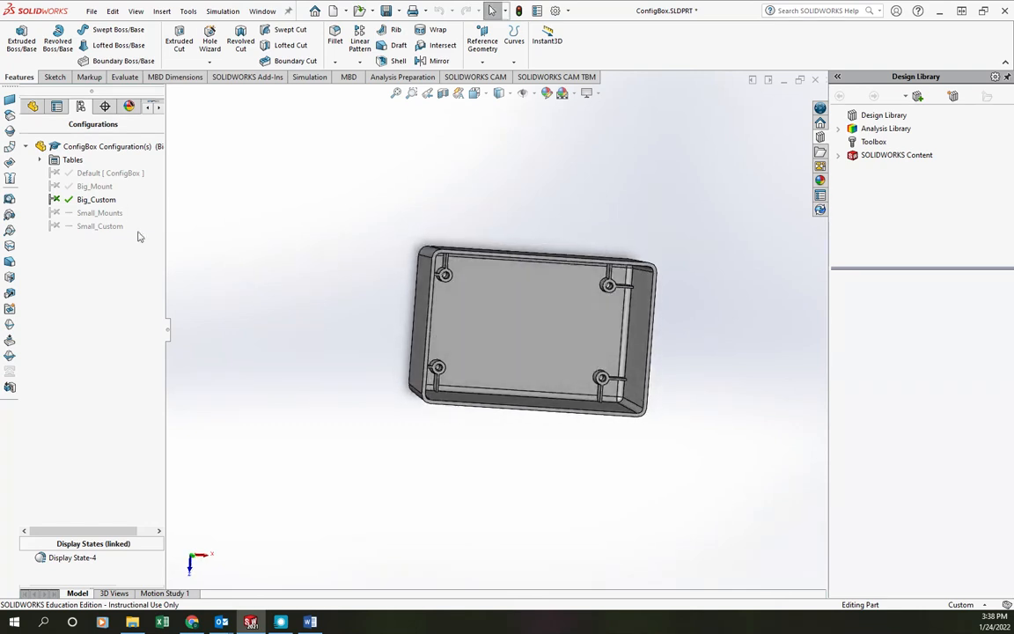
{"action": "double_click", "coordinate": [100, 212]}
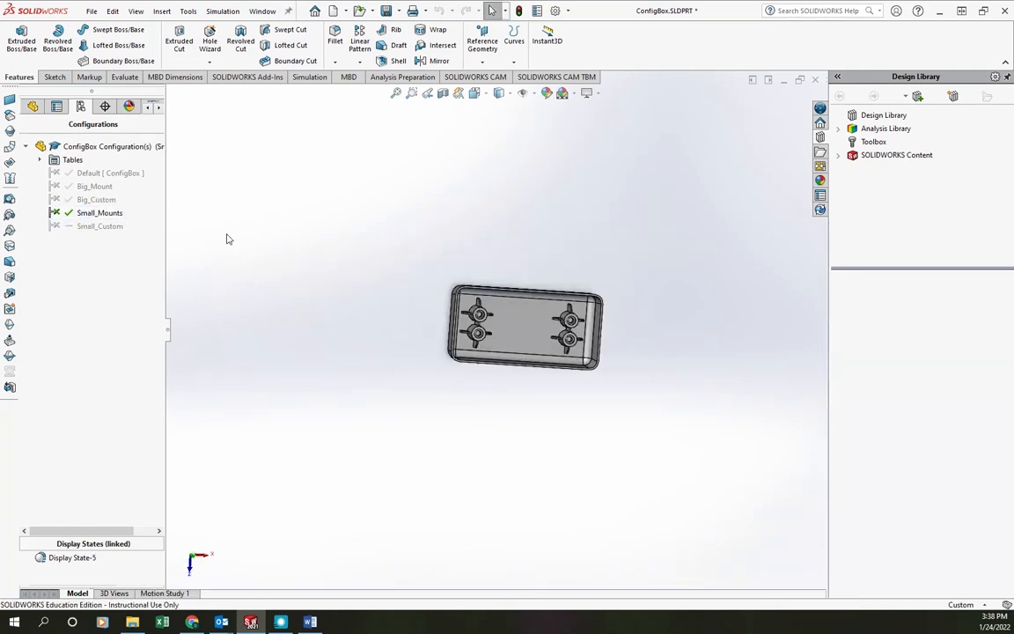
{"action": "scroll", "coordinate": [497, 330], "scroll_direction": "down", "scroll_amount": 5}
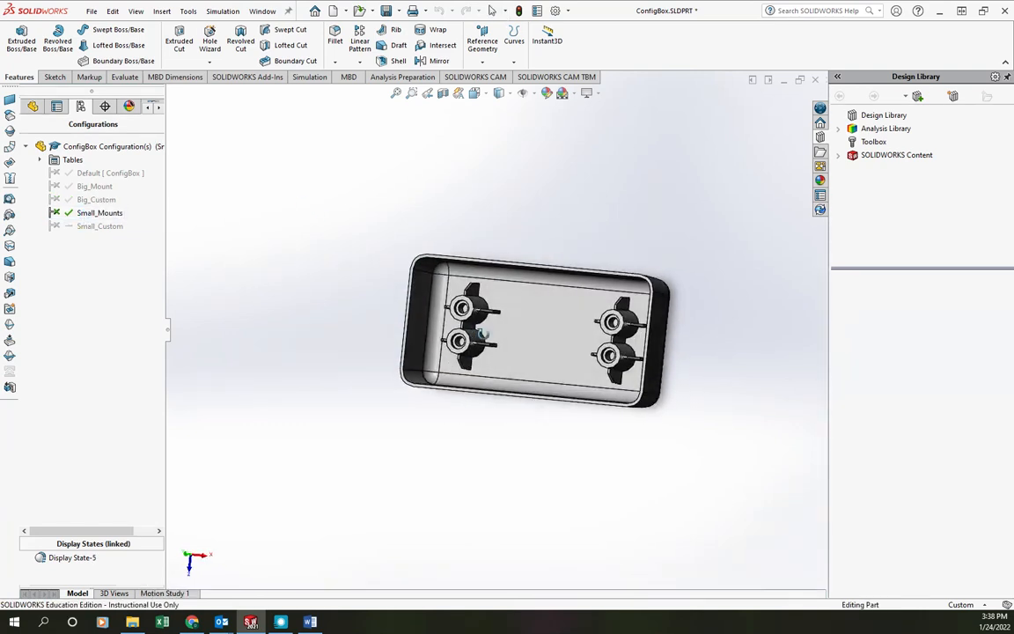
Activate the Small_Custom configuration and orbit the part to inspect its mounting bosses.
{"action": "double_click", "coordinate": [101, 227]}
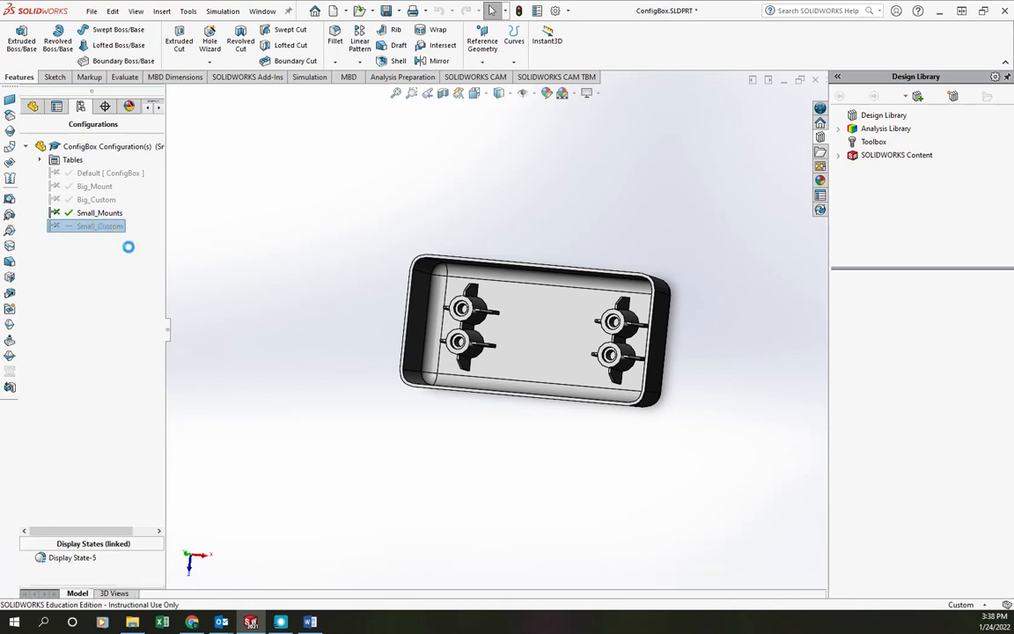
{"action": "middle_click_drag", "start_coordinate": [325, 271], "coordinate": [298, 222]}
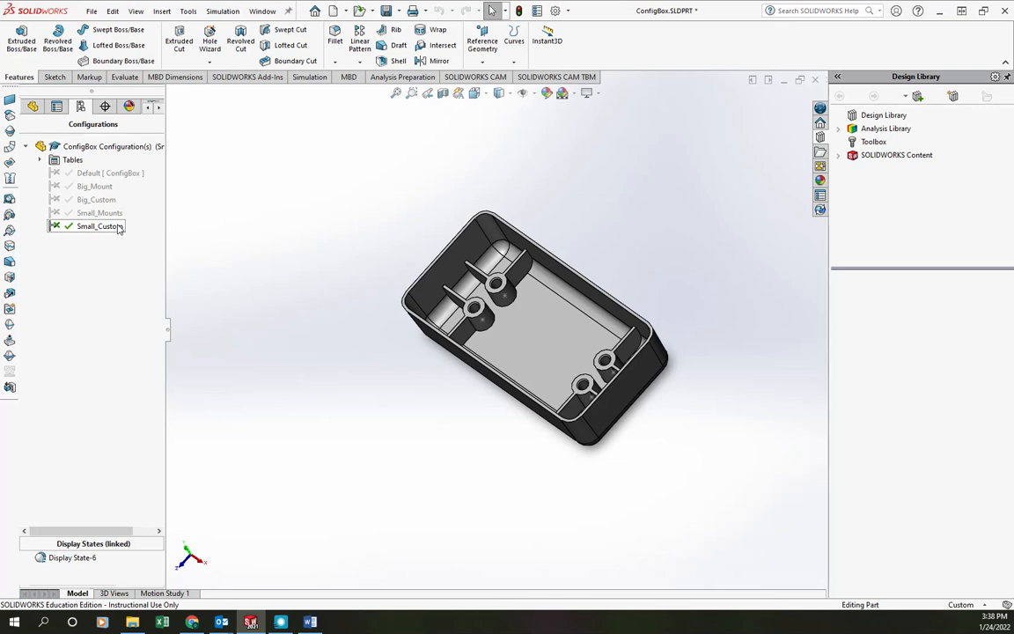
{"action": "middle_click_drag", "start_coordinate": [192, 261], "coordinate": [506, 289]}
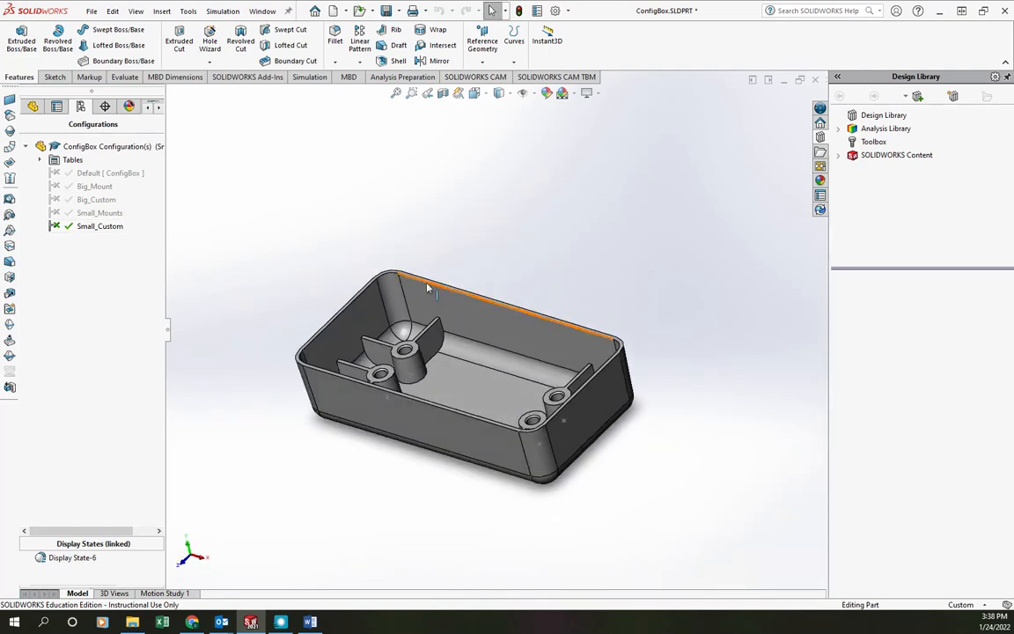
{"action": "scroll", "coordinate": [415, 386], "scroll_direction": "up", "scroll_amount": 3}
{"action": "scroll", "coordinate": [487, 347], "scroll_direction": "down", "scroll_amount": 4}
{"action": "mouse_move", "coordinate": [487, 347]}
{"action": "middle_mouse_down"}
{"action": "mouse_move", "coordinate": [452, 356]}
{"action": "mouse_move", "coordinate": [482, 356]}
{"action": "mouse_move", "coordinate": [487, 346]}
{"action": "middle_mouse_up"}
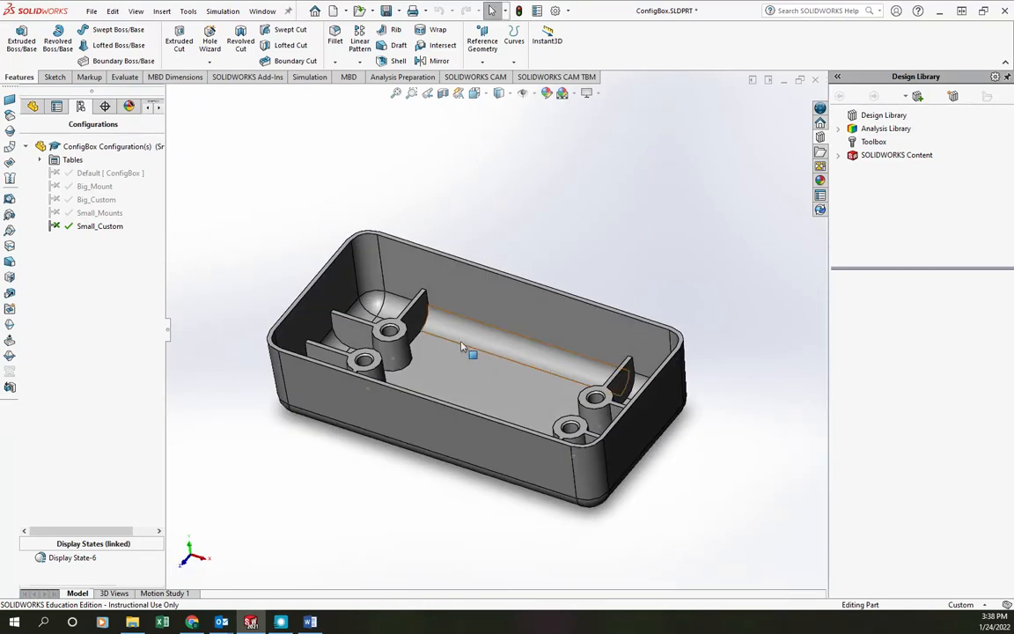
{"action": "scroll", "coordinate": [467, 347], "scroll_direction": "down", "scroll_amount": 2}
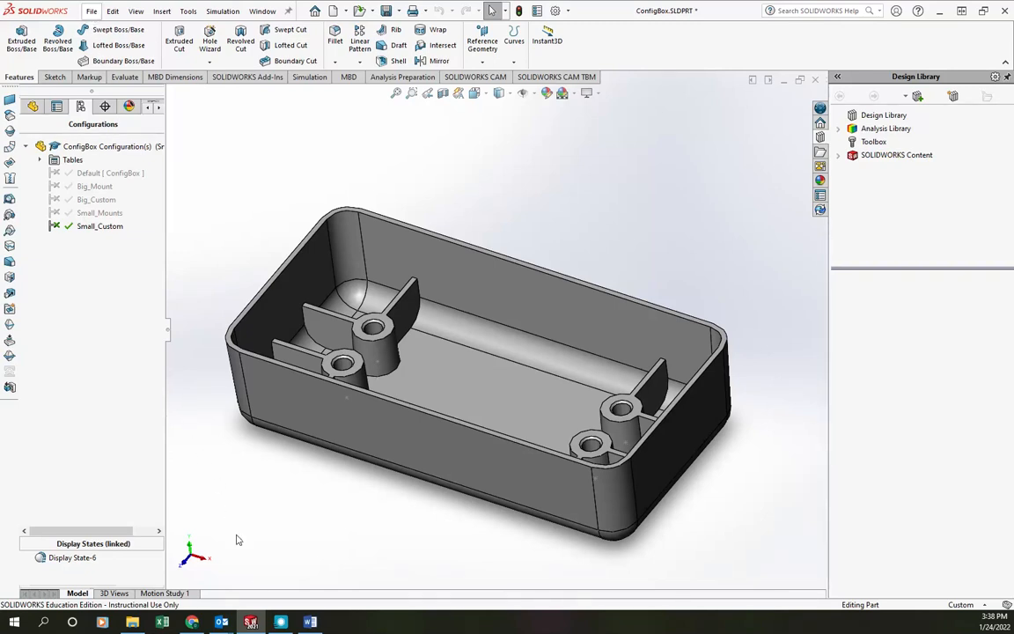
{"action": "left_click", "coordinate": [283, 626]}
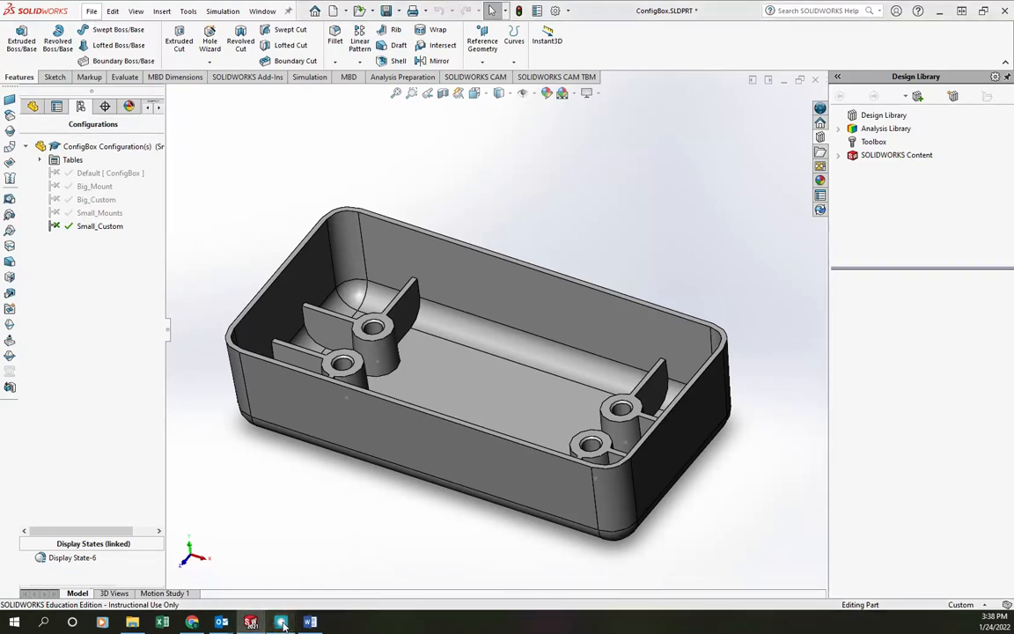